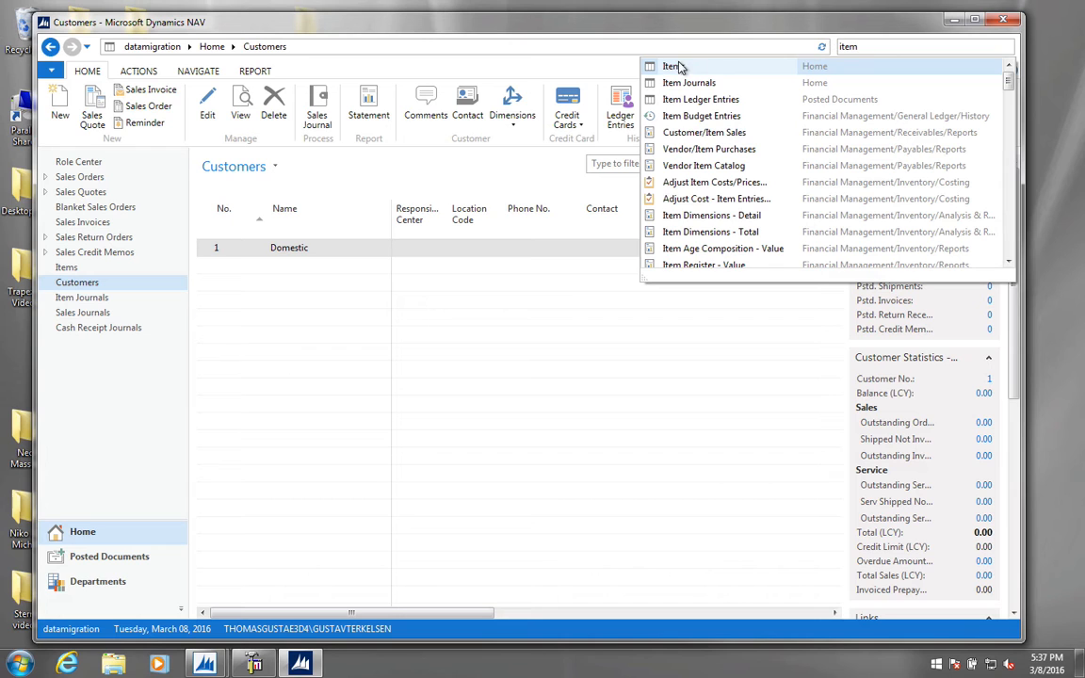
Open the Items list, followed by the Vendors list, to review the existing item and vendor records
click(664, 66)
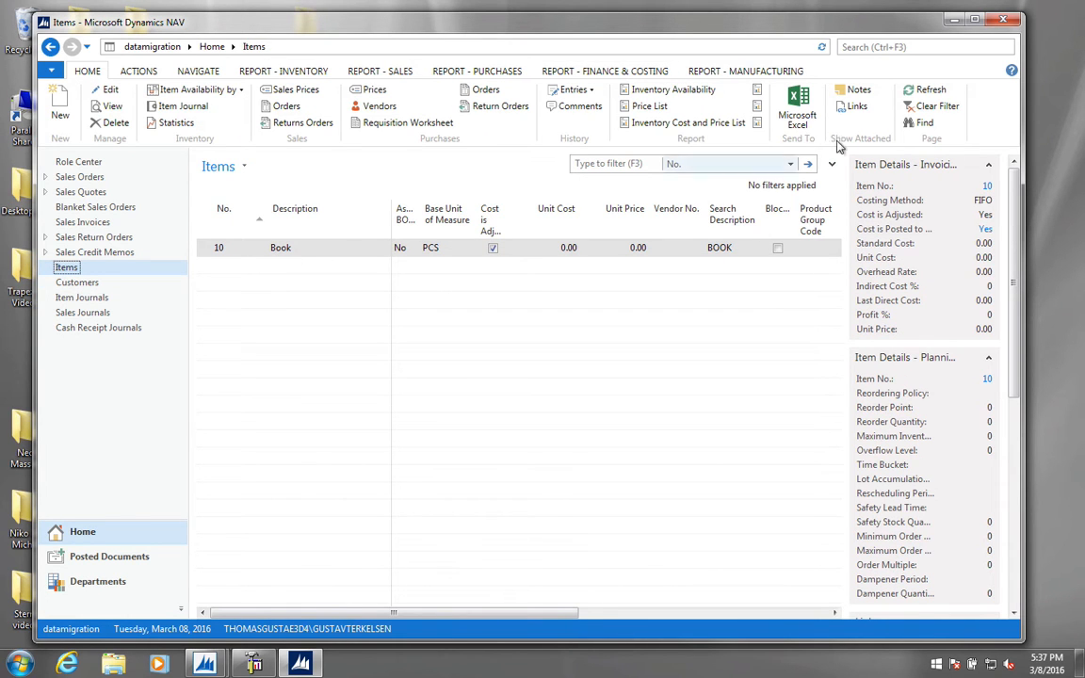
click(905, 44)
text(vendor)
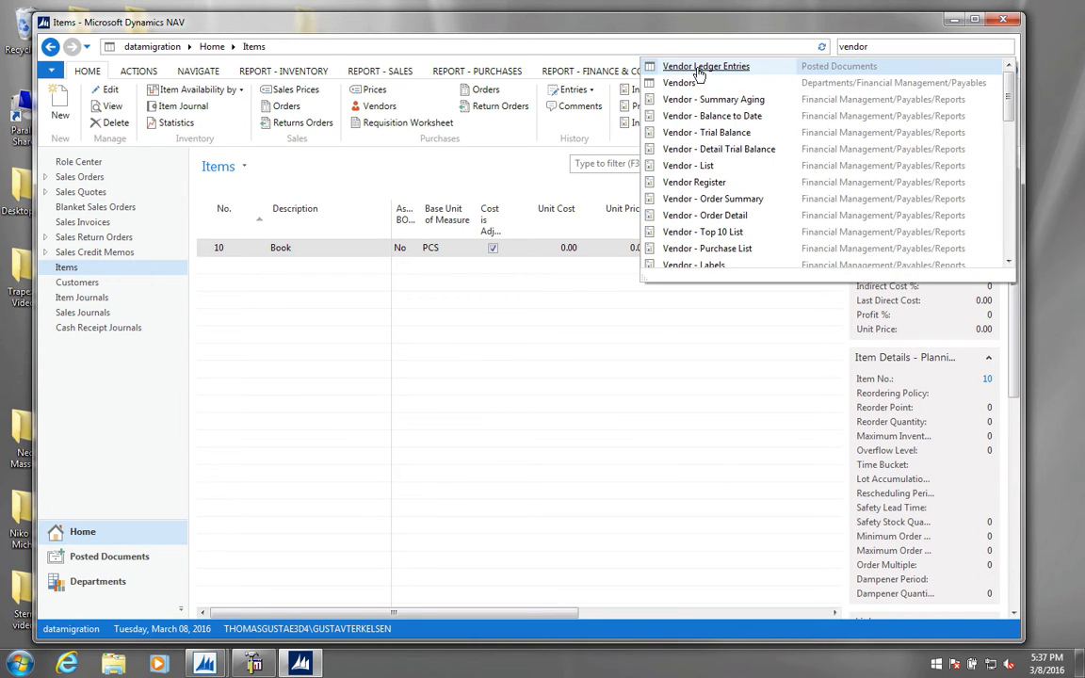
click(620, 85)
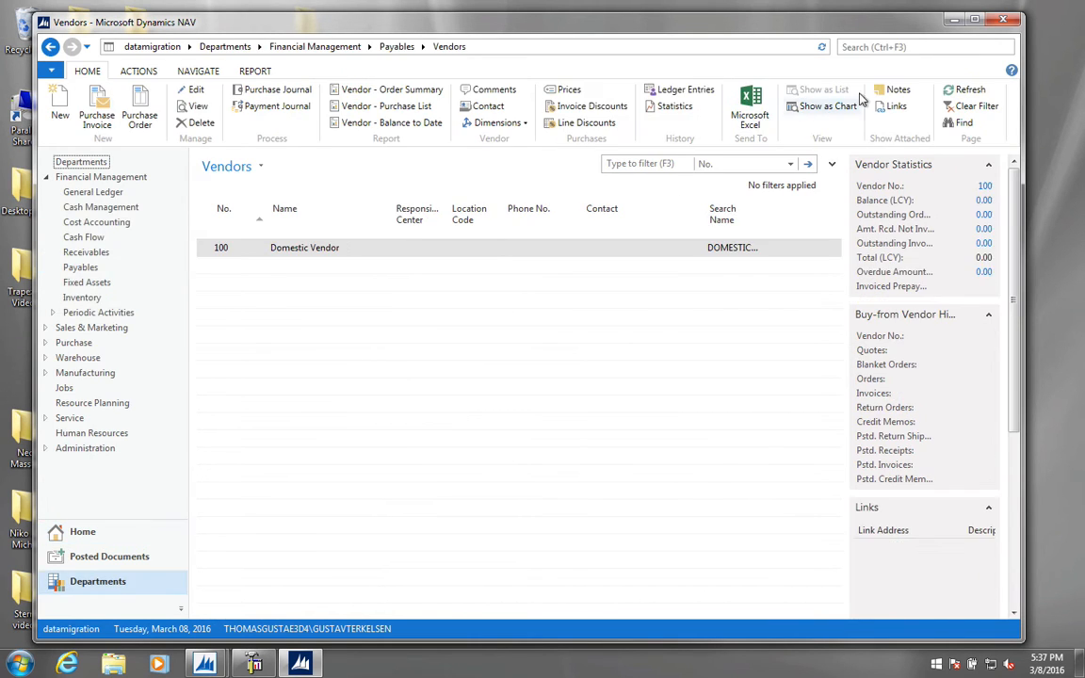
Find and open the general ledger's Chart of Accounts
click(912, 50)
text(chart)
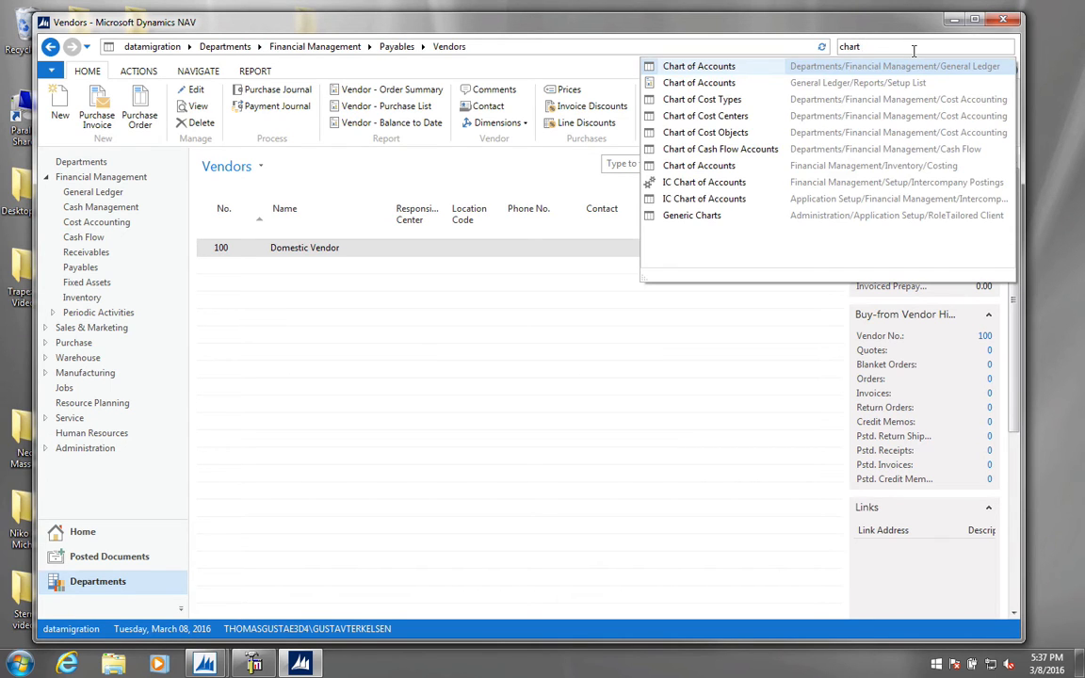
click(671, 67)
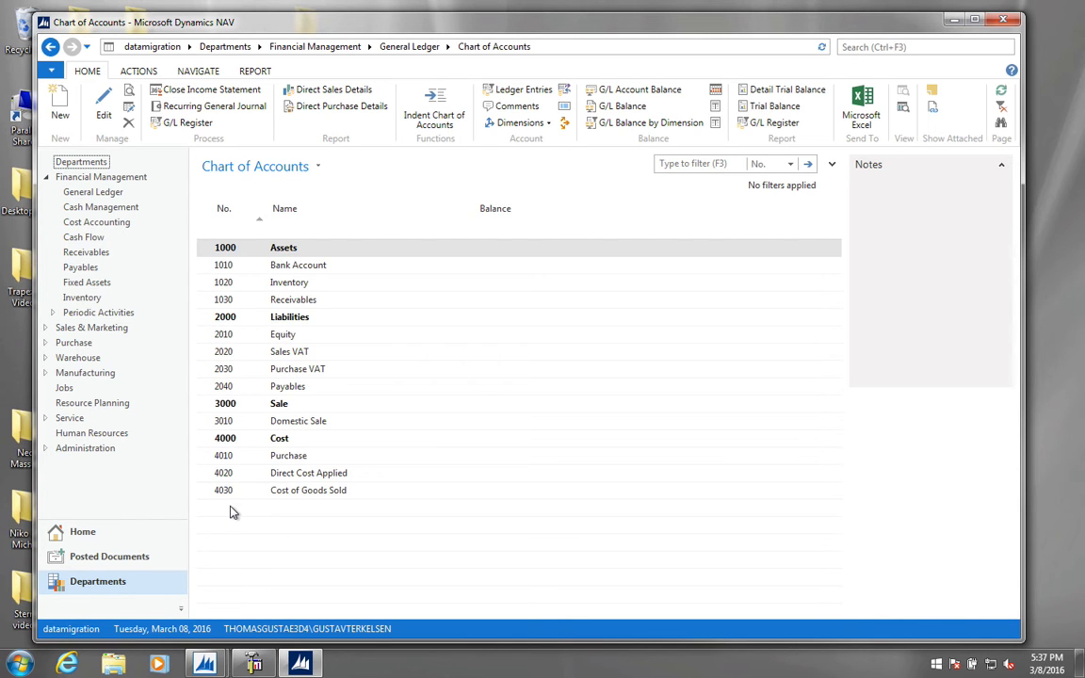
Create a new G/L account with No. 99999999 and the name "Opening Balance Account"
click(60, 108)
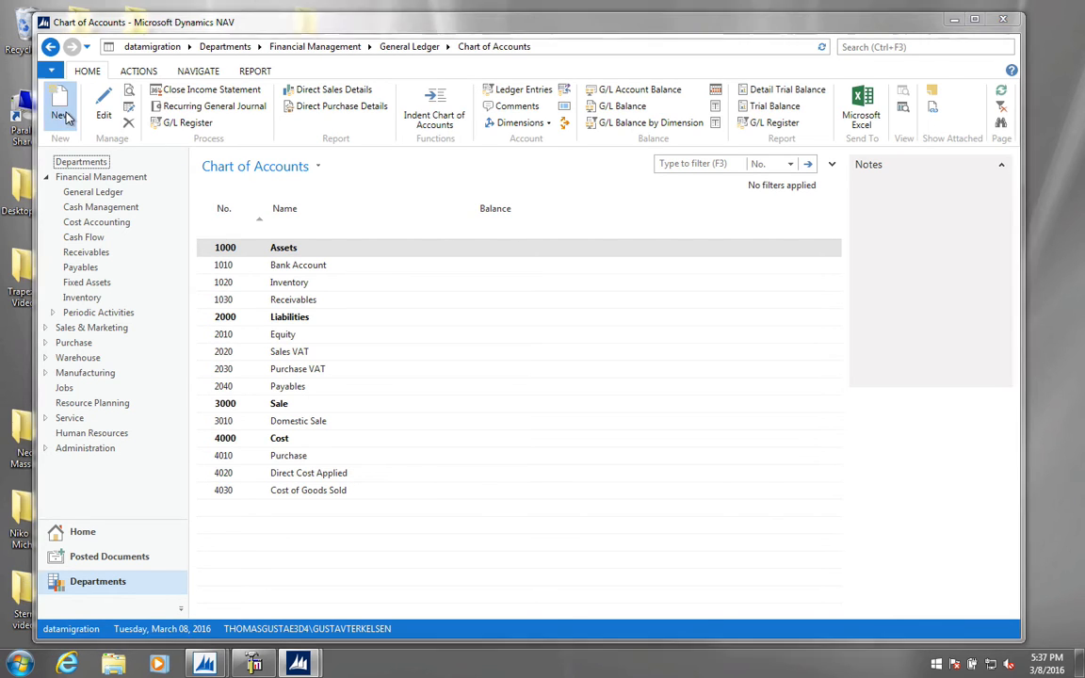
text(9999999)
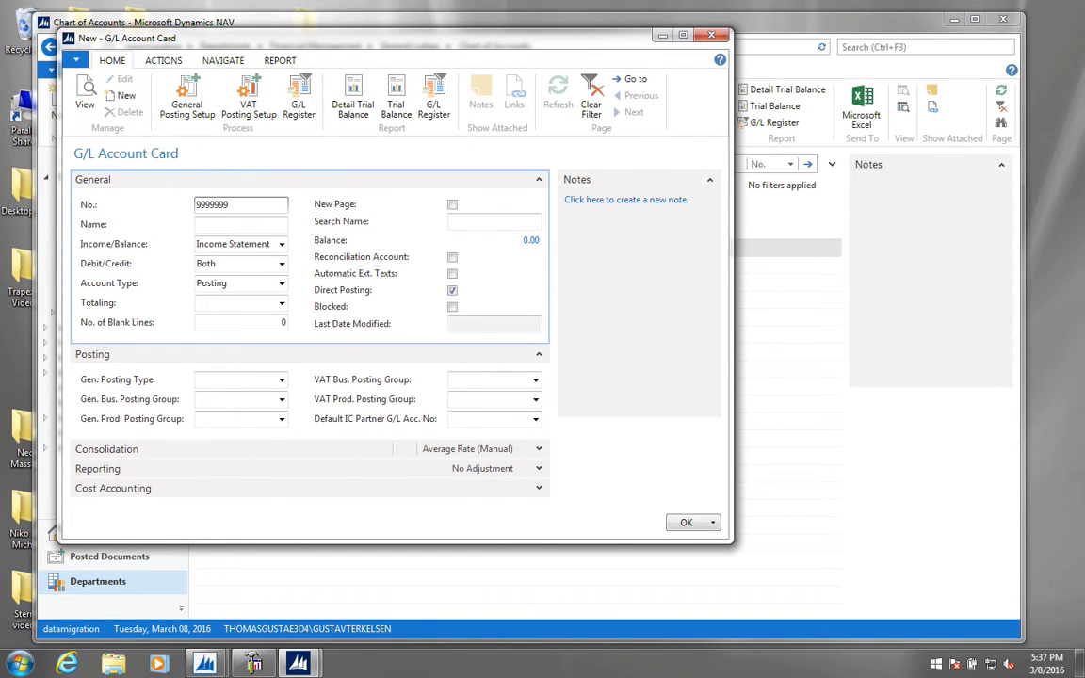
key(BackSpace)
key(BackSpace)
key(BackSpace)
key(BackSpace)
key(BackSpace)
key(BackSpace)
key(BackSpace)
text(99999999)
key(Tab)
text(Open)
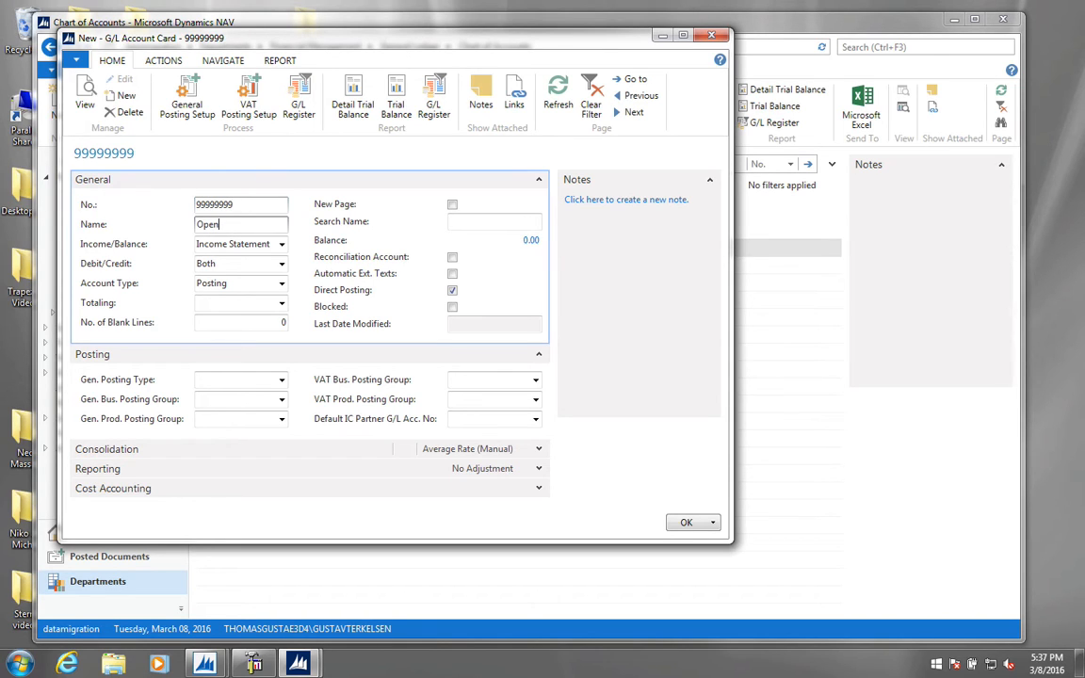
text(ing Balance ACc)
text(unt)
key(Tab)
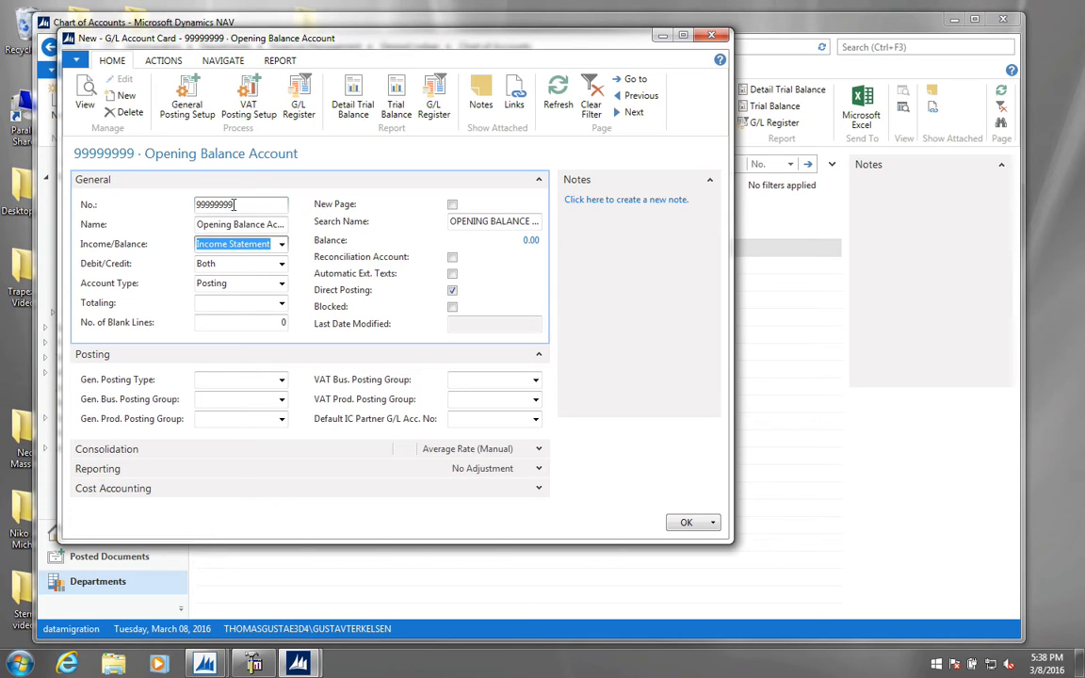
Set the new G/L account's Income/Balance to Balance Sheet and close its card
click(281, 244)
click(273, 280)
key(Tab)
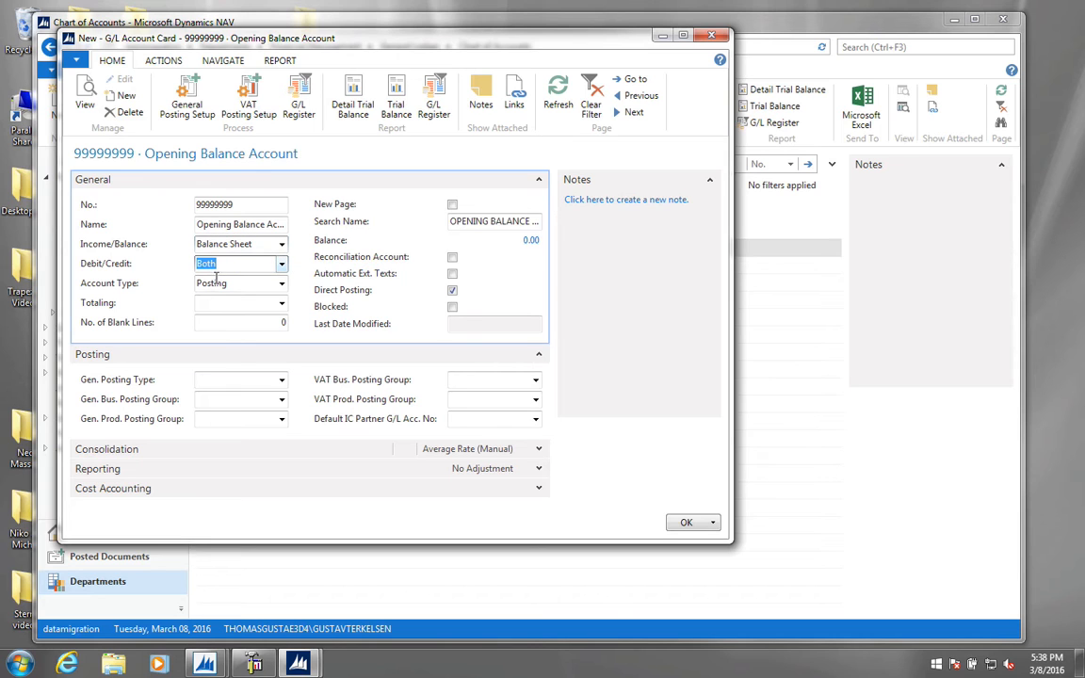
click(685, 523)
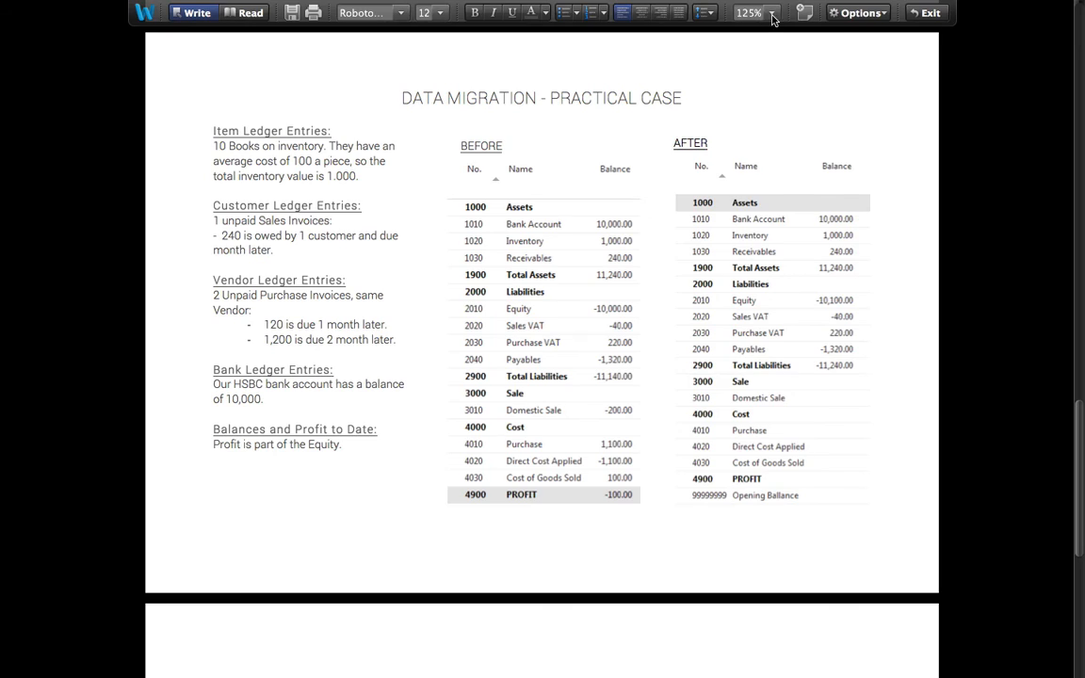
Zoom the Data Migration - Practical Case document to page width and review the ledger entries and before/after balances
click(751, 12)
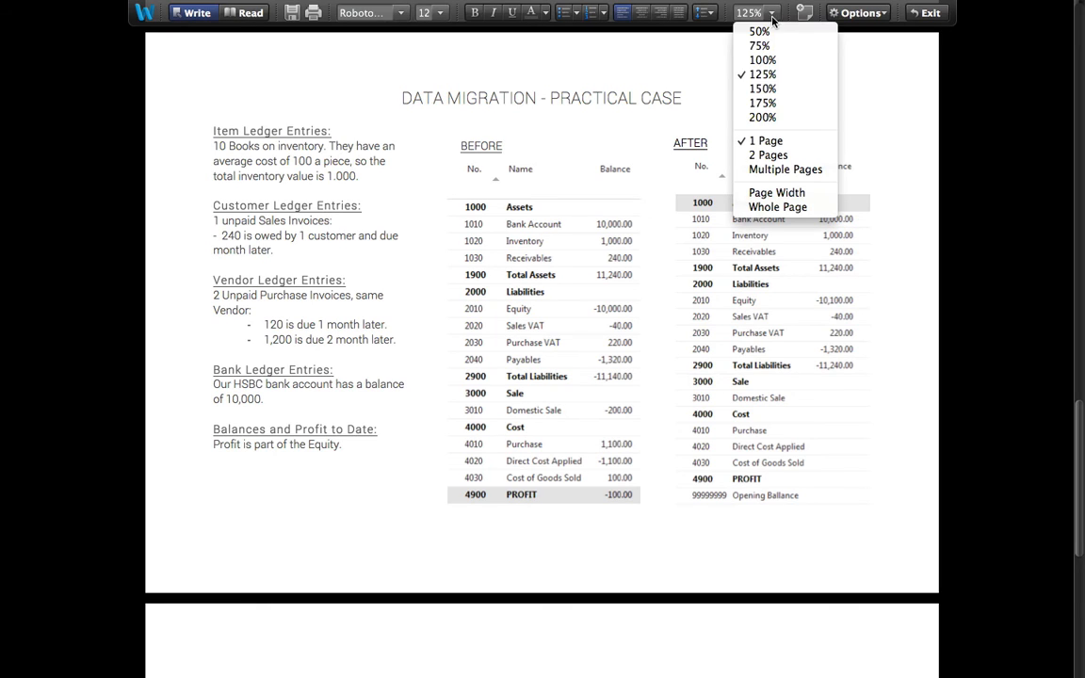
click(777, 192)
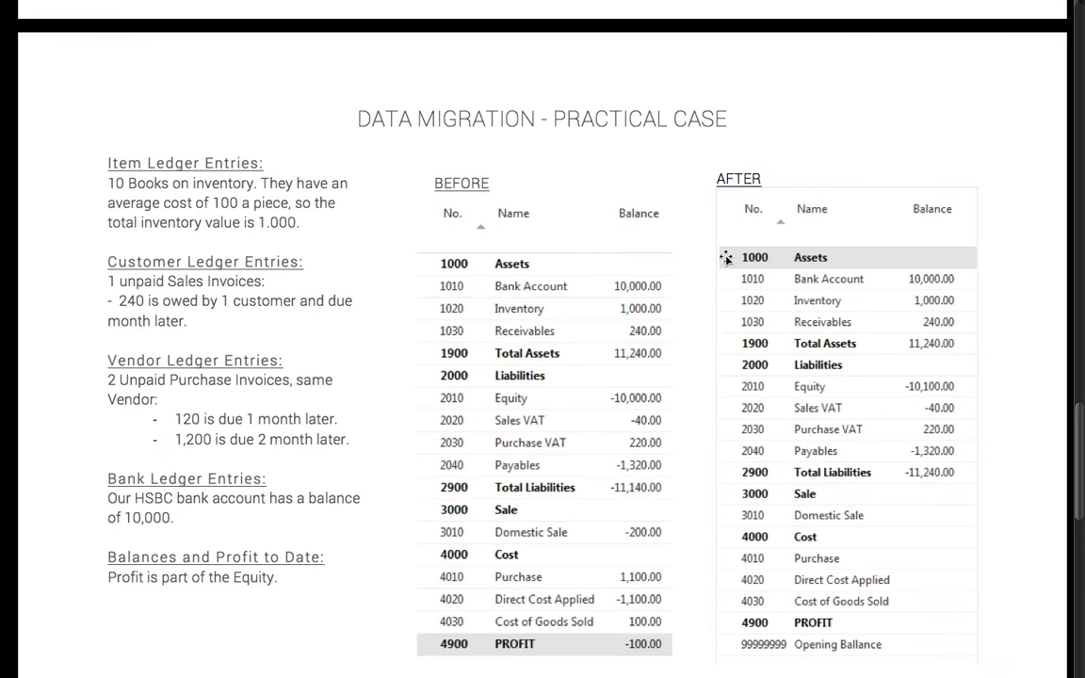
scroll(716, 266, down, 1)
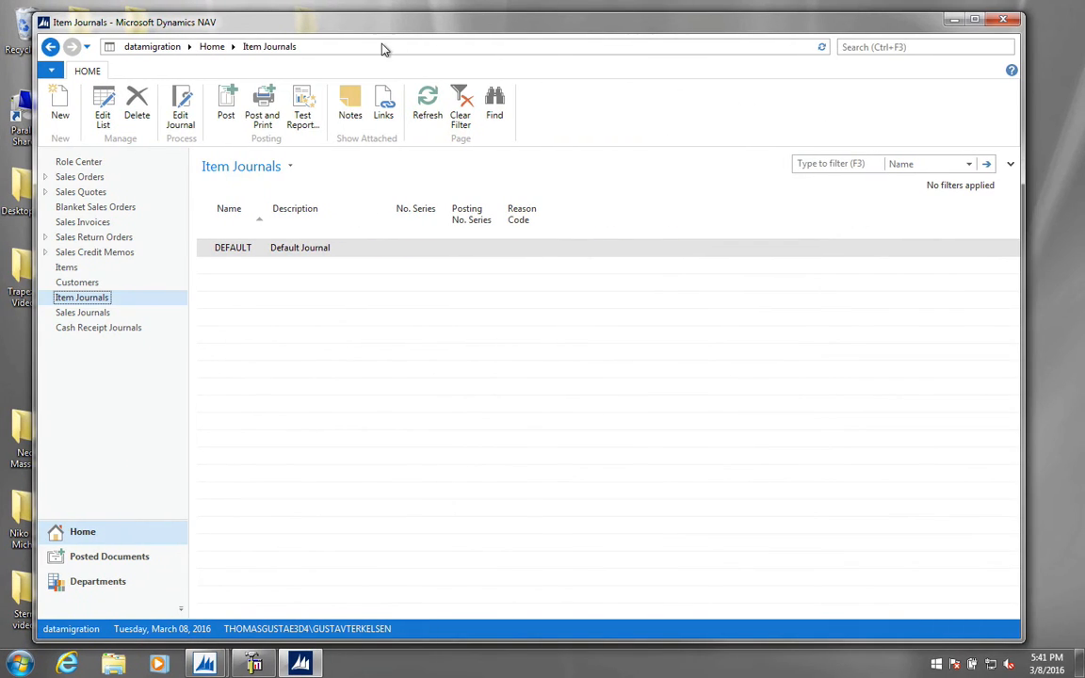
Find the Item Journals and open the DEFAULT batch for editing
click(900, 47)
text(item)
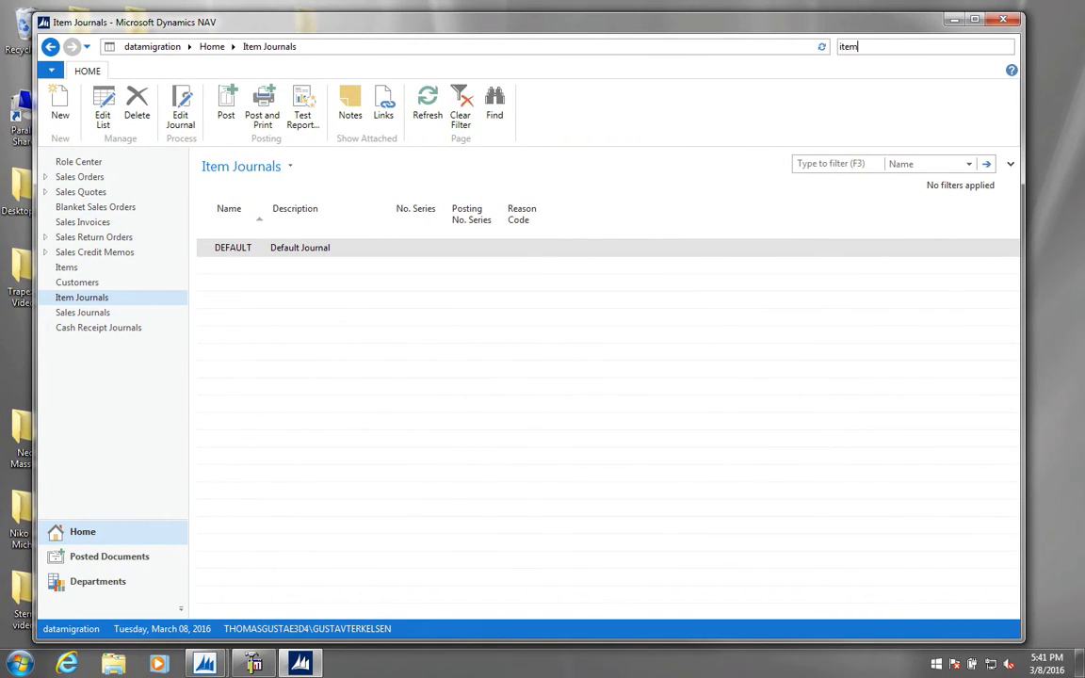
text( jour)
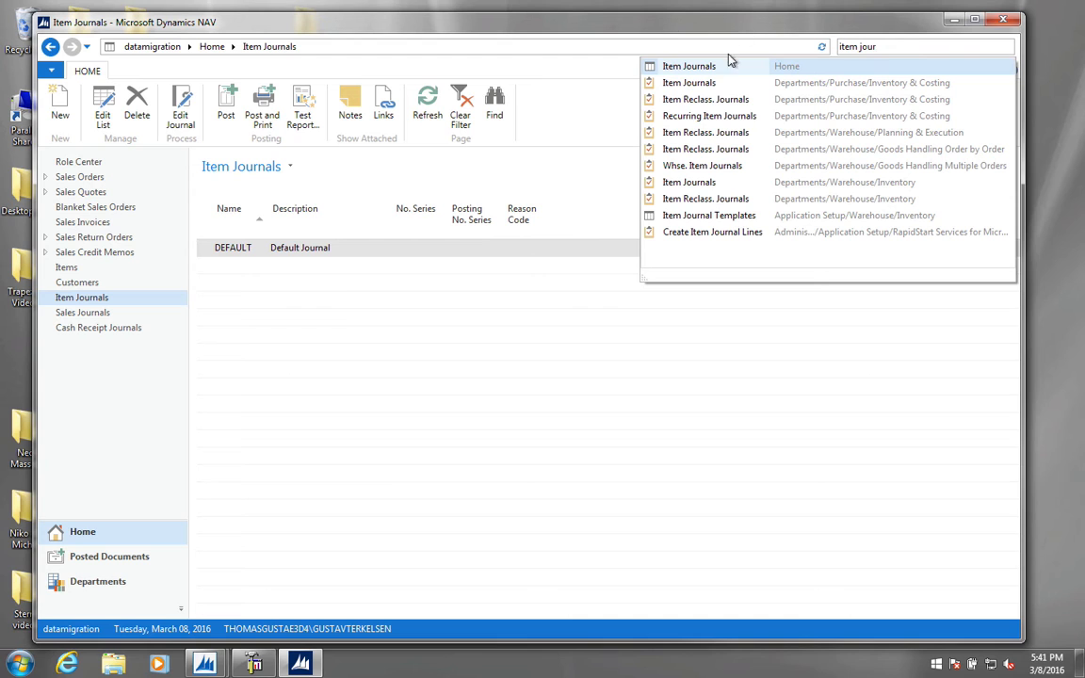
click(689, 68)
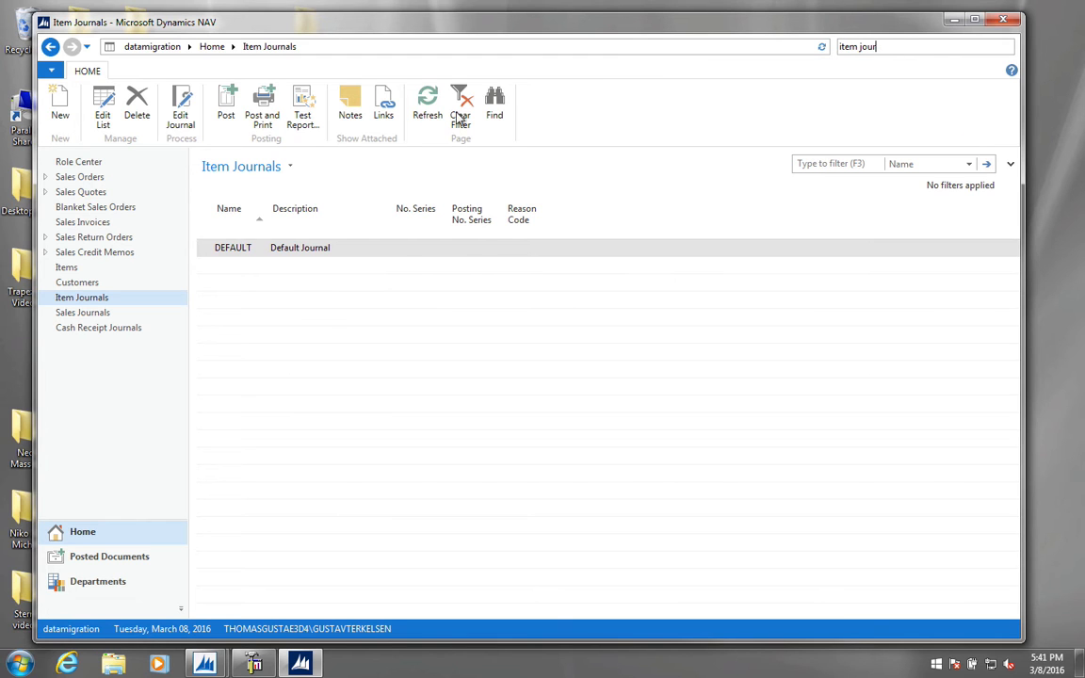
double_click(297, 248)
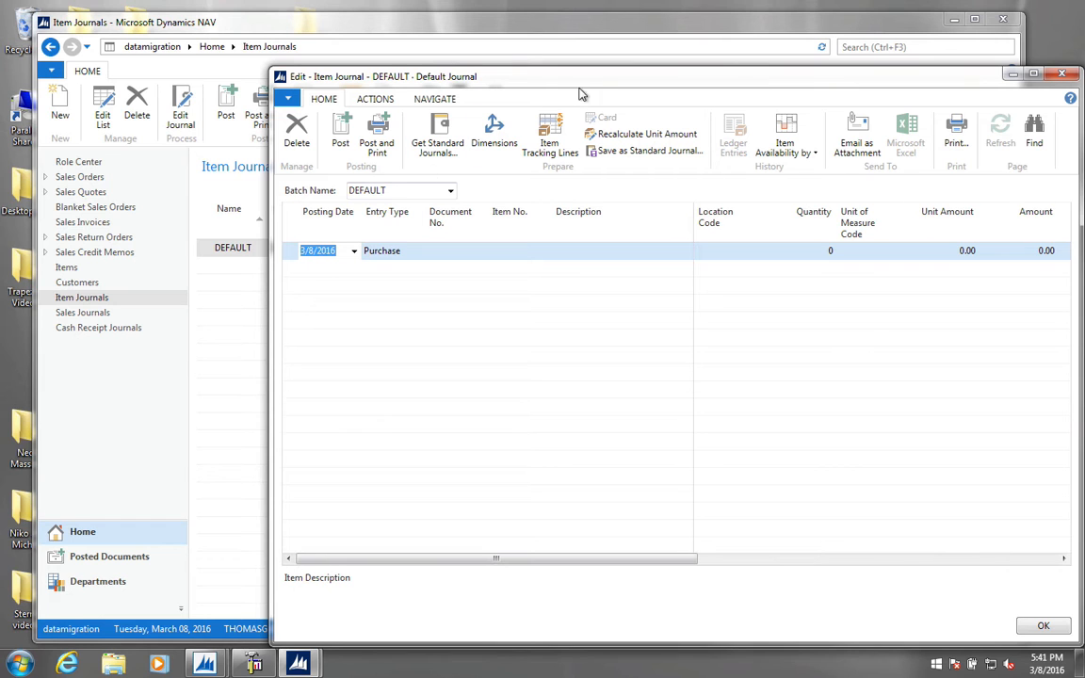
drag(608, 85, 437, 48)
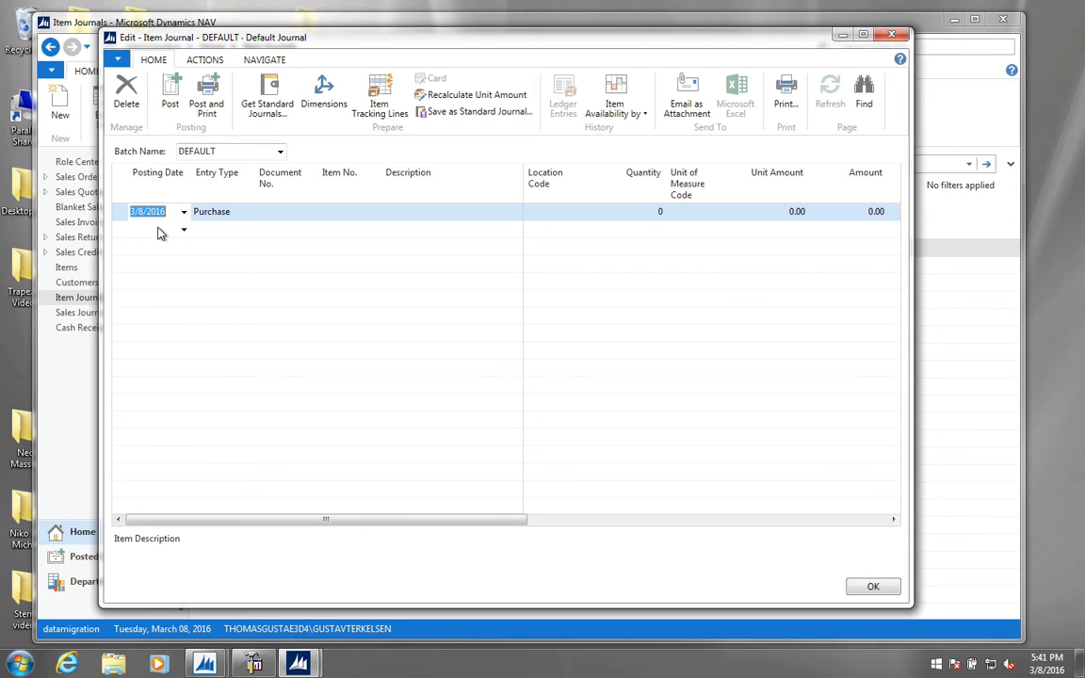
Set the journal line's entry type to positive adjustment and its document number to OPENINV
key(Tab)
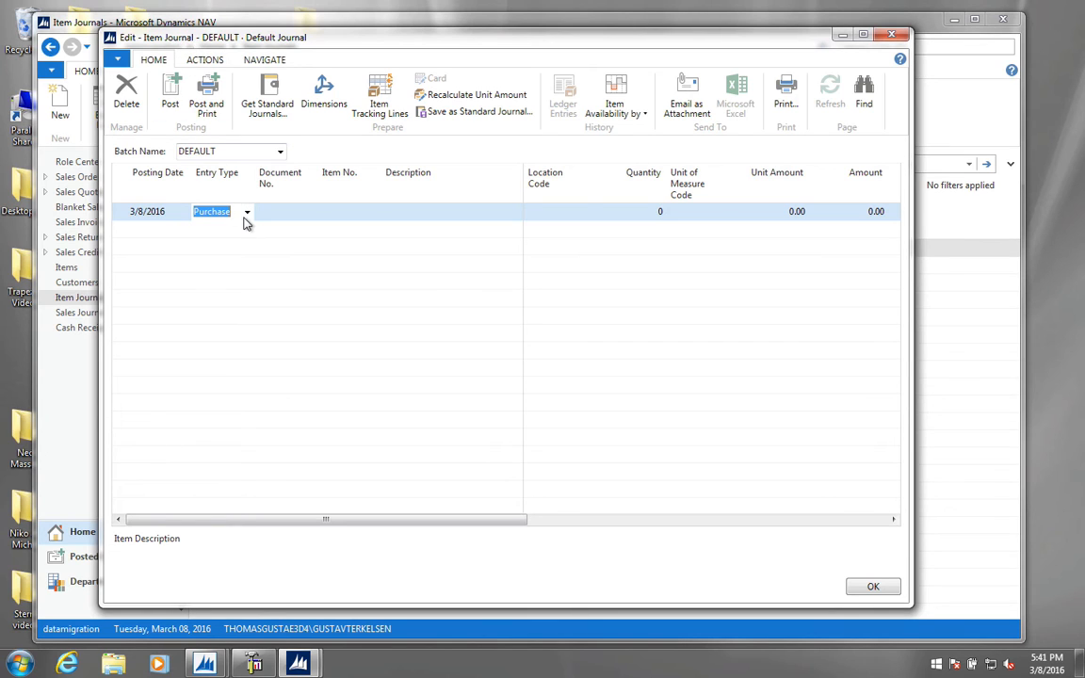
text(po)
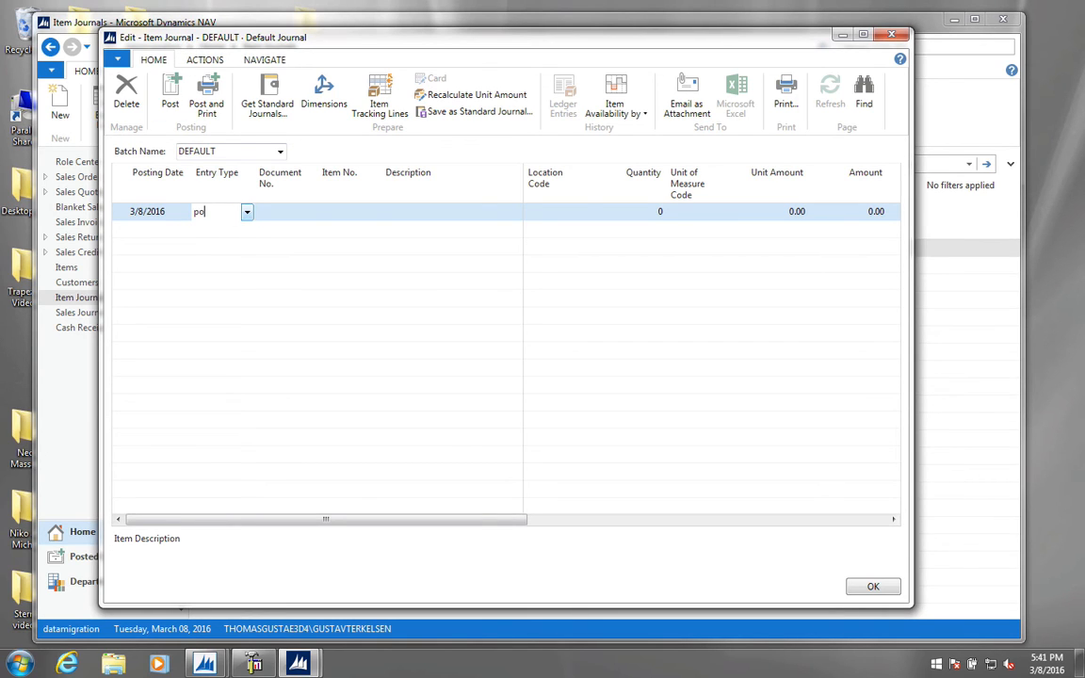
key(Tab)
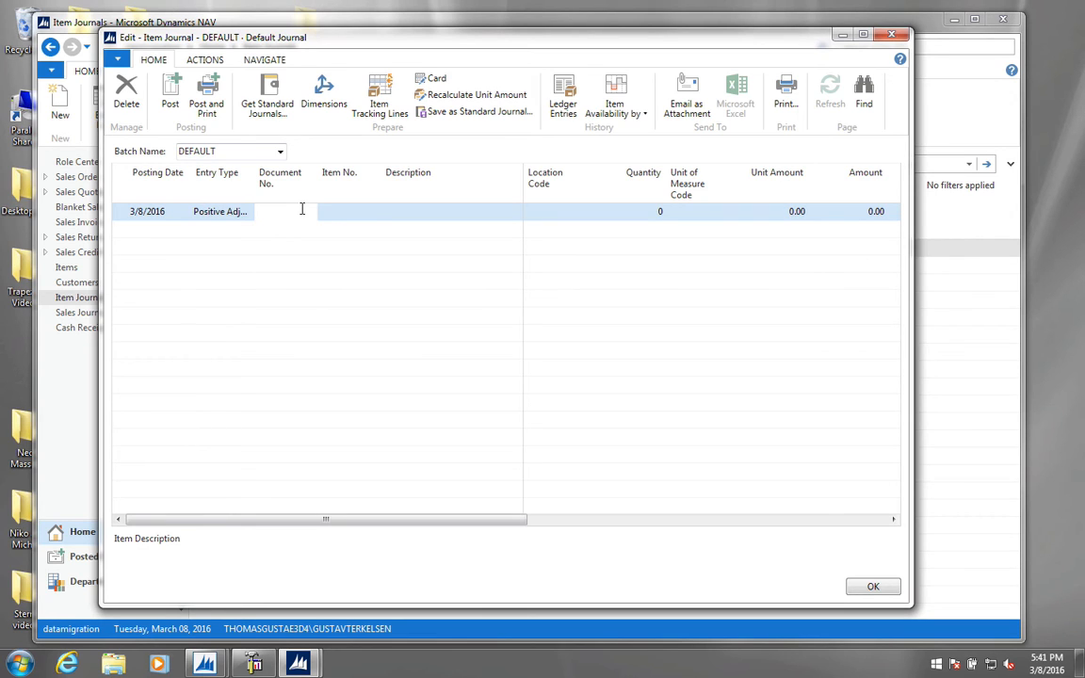
text(Openinv)
key(Tab)
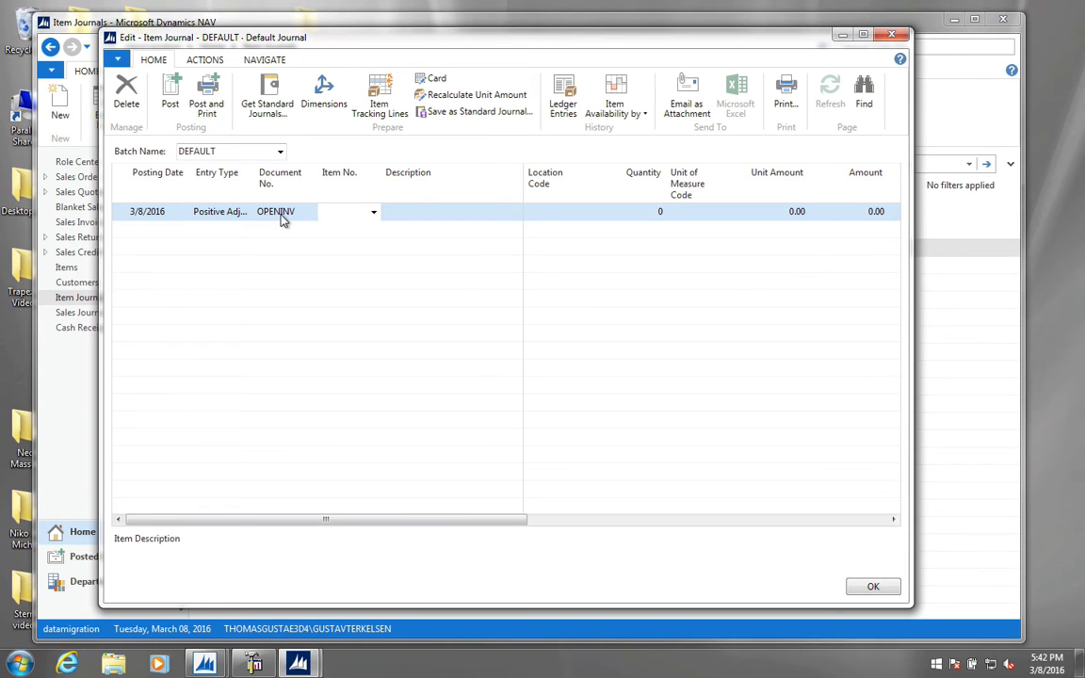
Complete the journal line with item 10 (Book), a quantity of 10 and a unit amount of 100
click(374, 212)
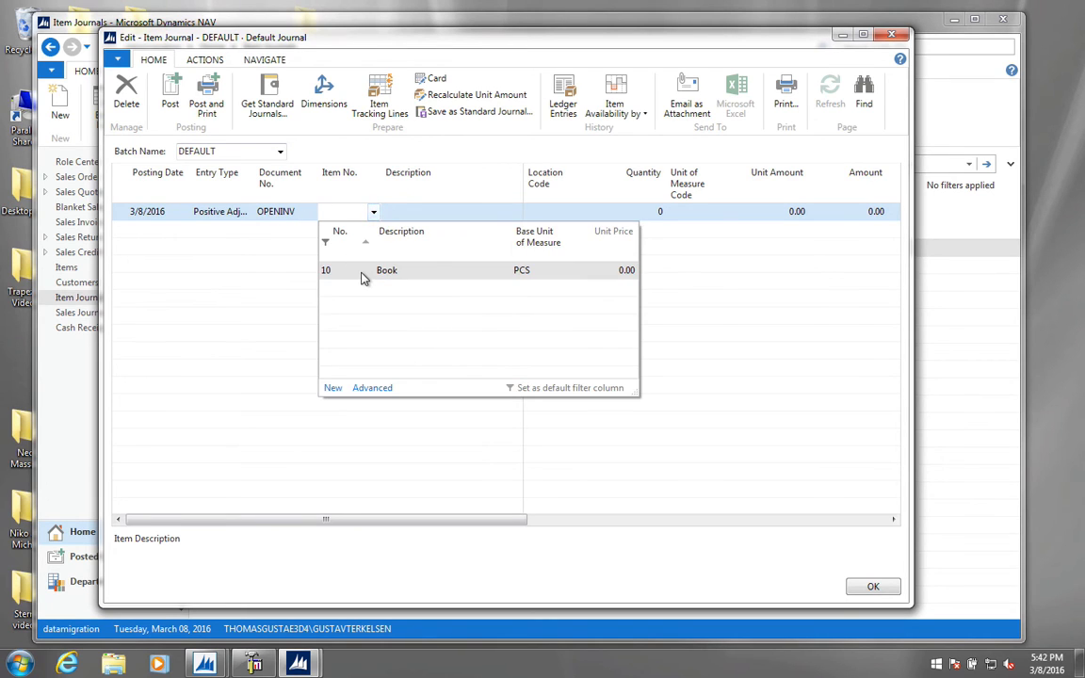
click(364, 275)
key(Tab)
key(Tab)
key(Tab)
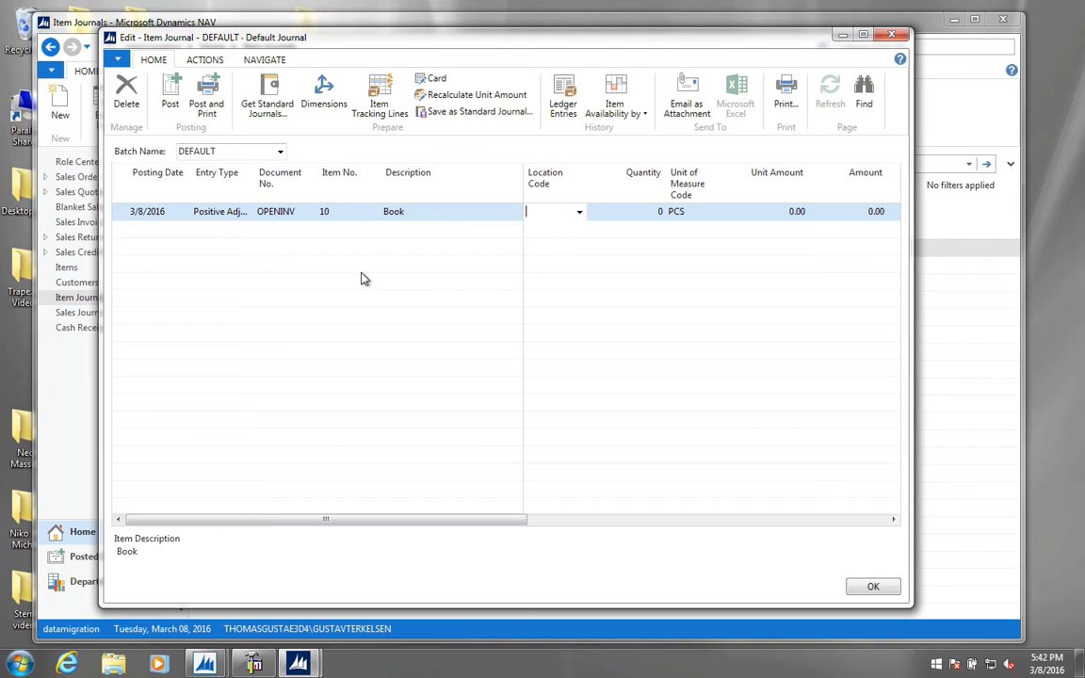
text(10)
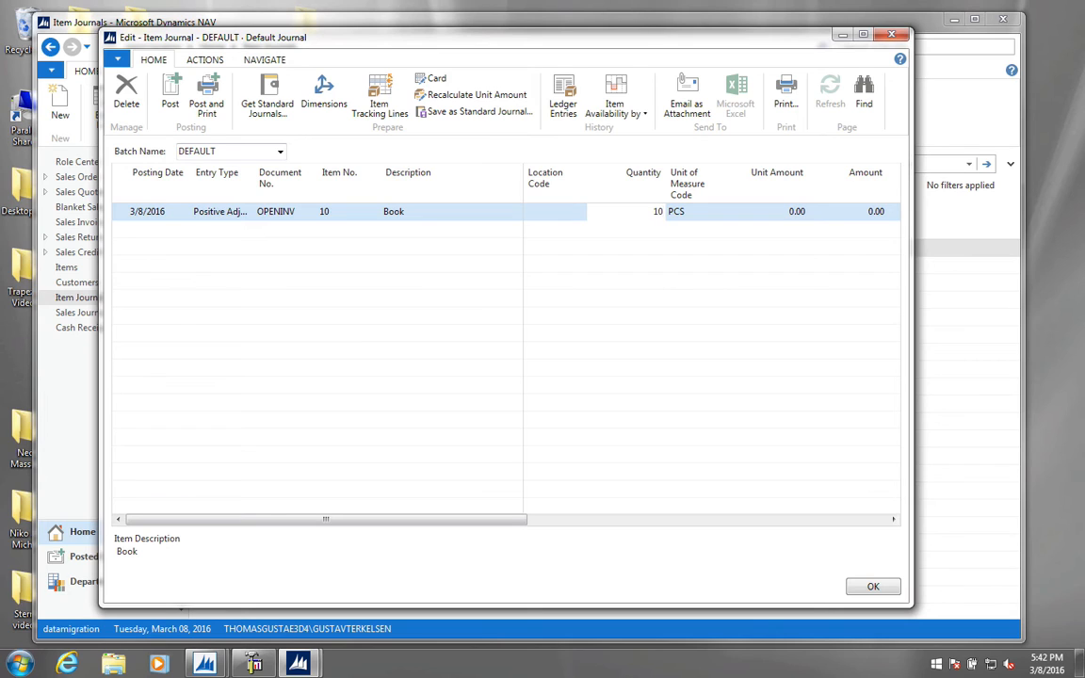
key(Tab)
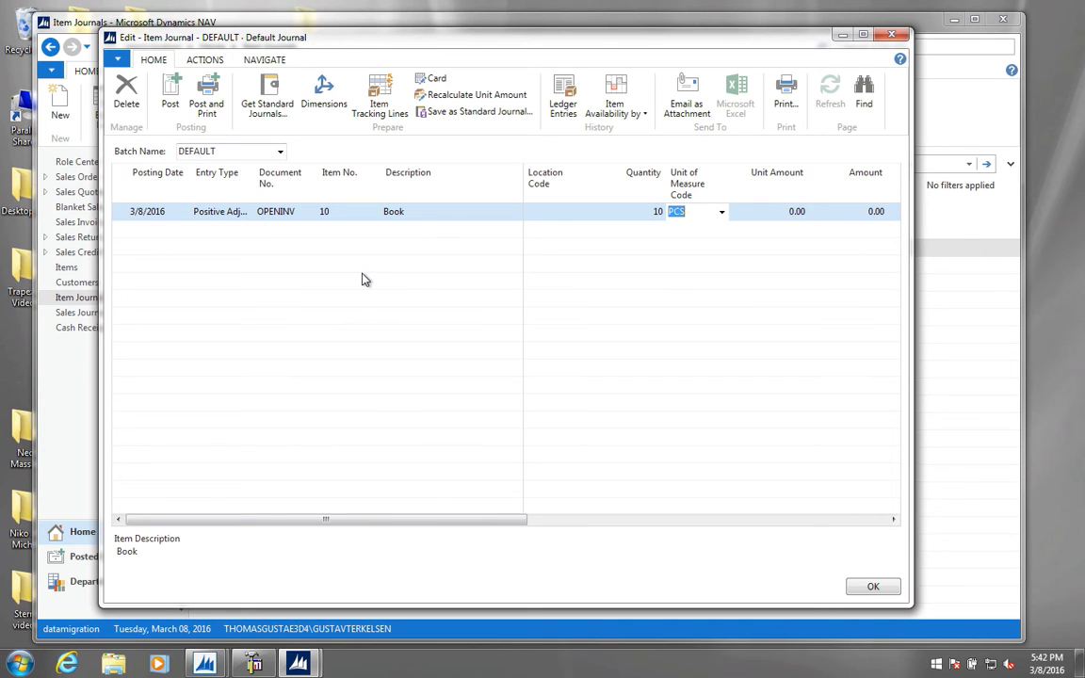
key(Tab)
text(100)
key(Tab)
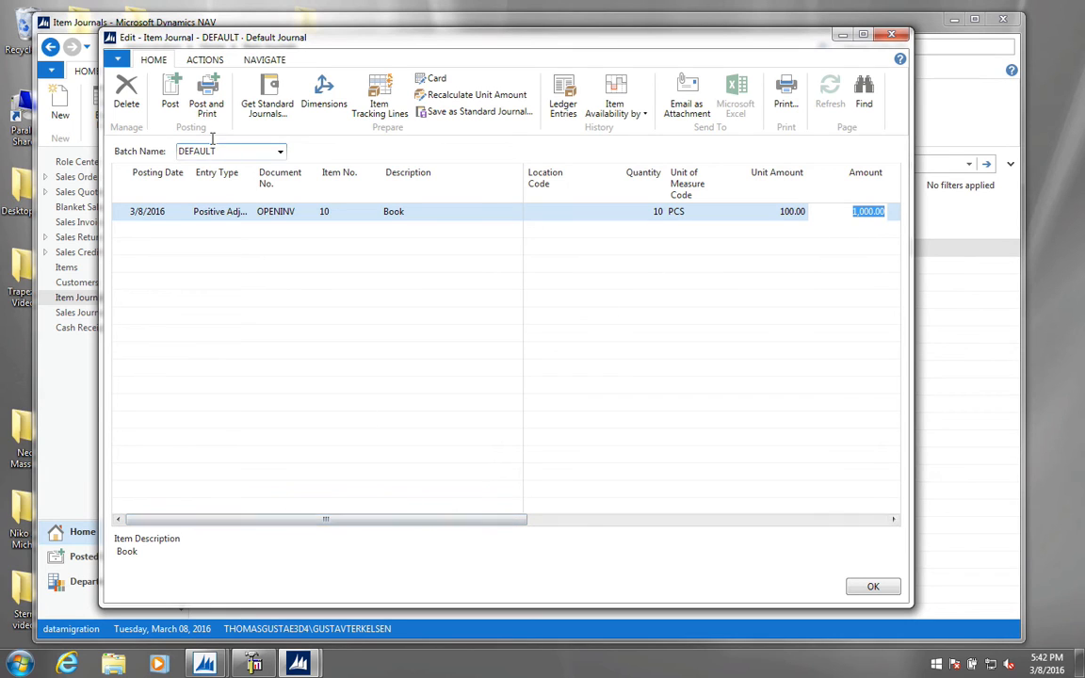
Try to post the item journal line for the opening book inventory
click(170, 98)
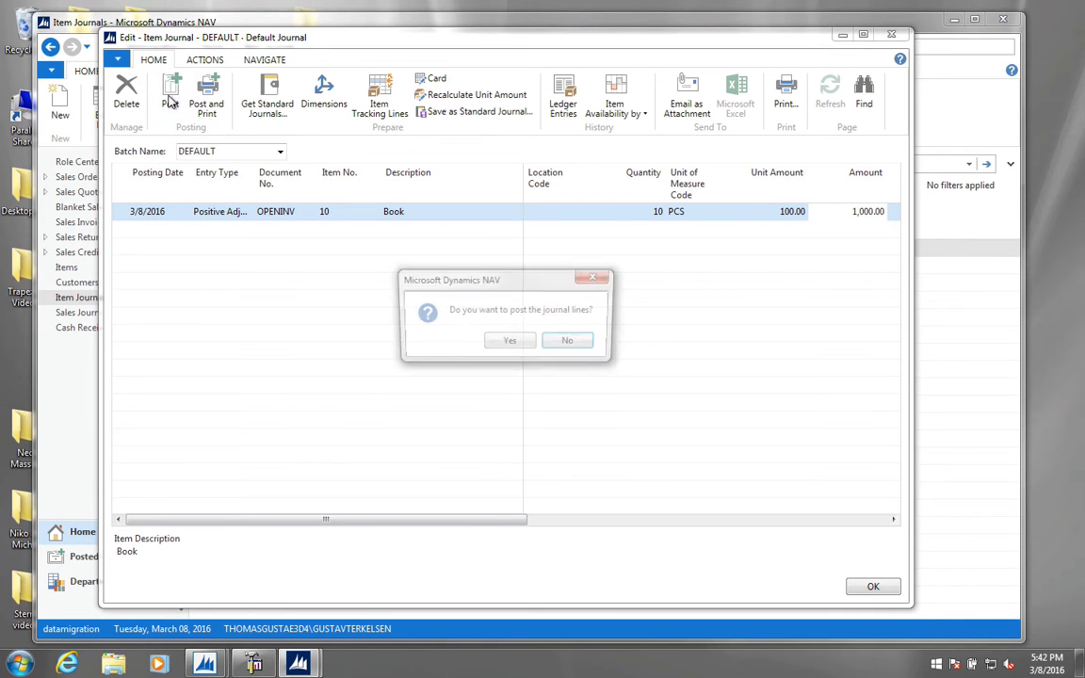
click(530, 343)
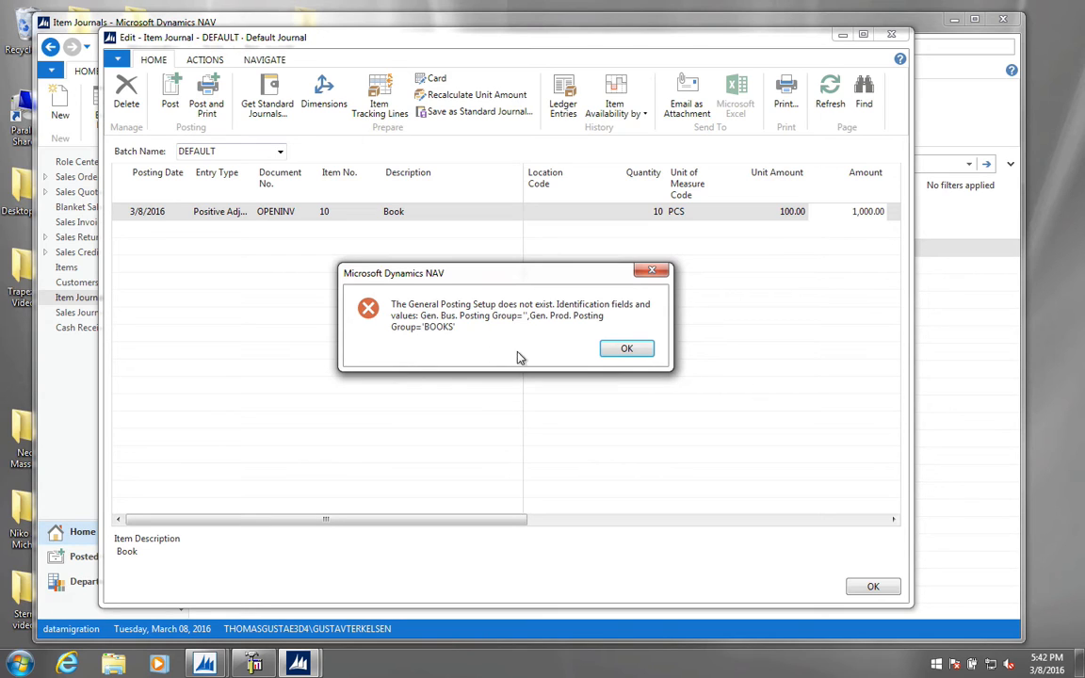
click(625, 348)
click(636, 354)
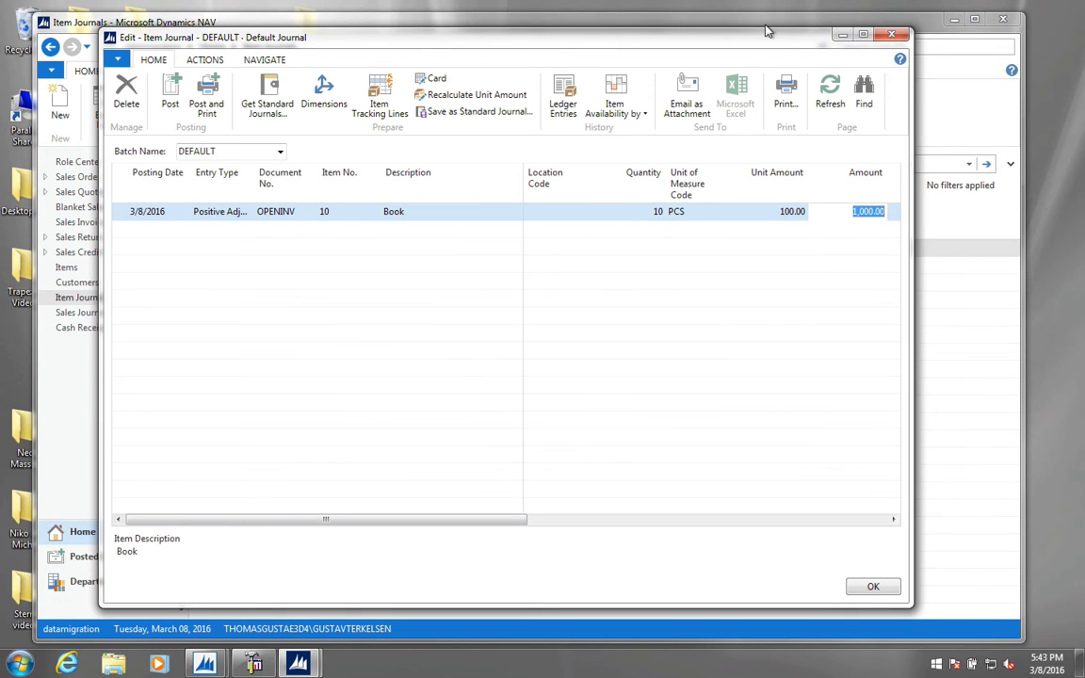
Leave the item journal open and find and open the General Posting Setup
drag(779, 44, 666, 108)
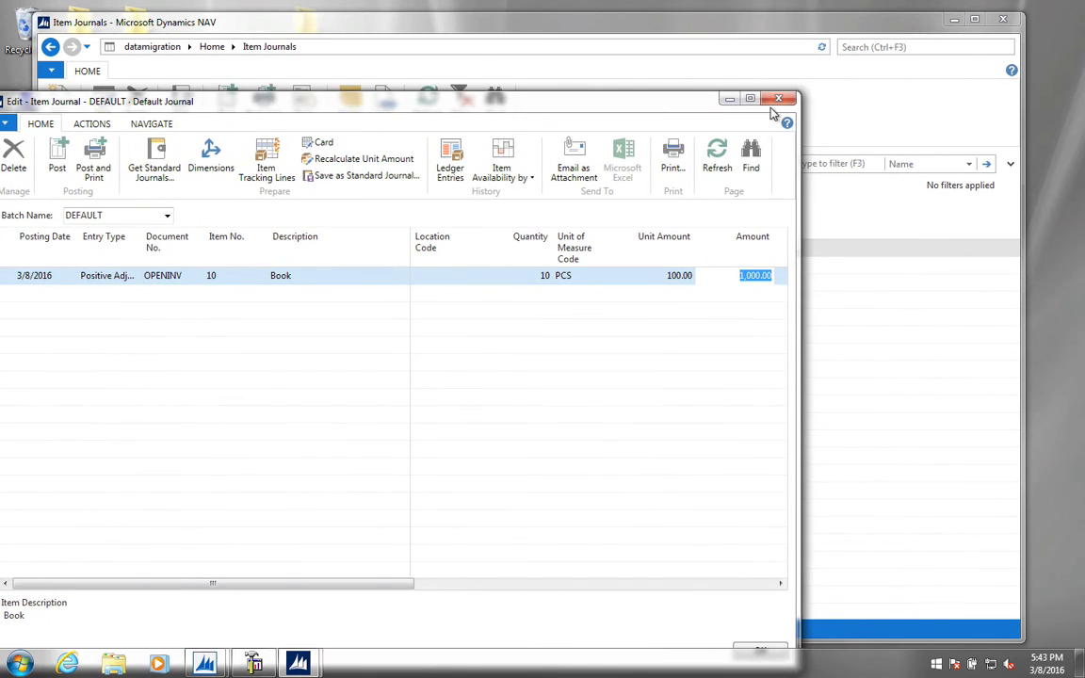
click(859, 47)
text(gen p)
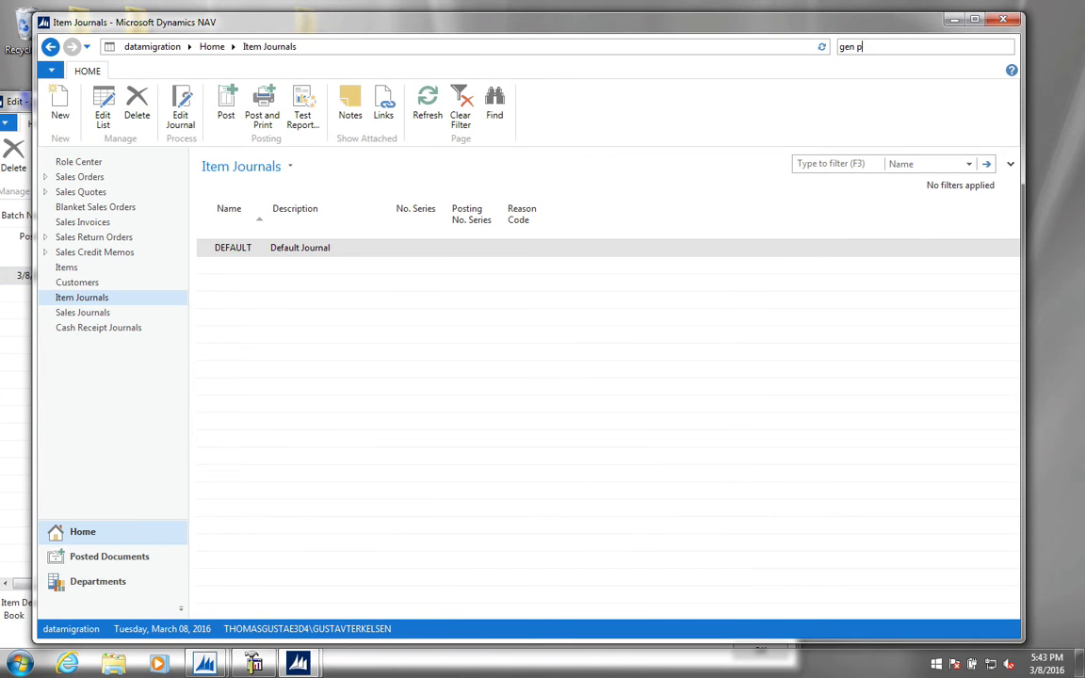
text(ost set)
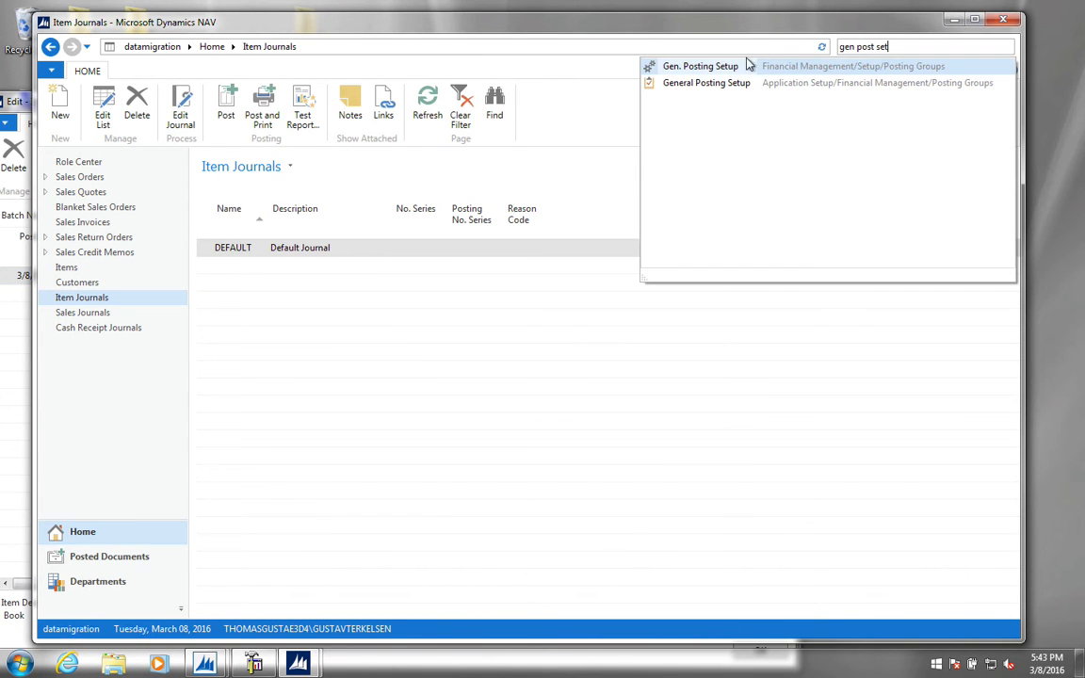
click(710, 67)
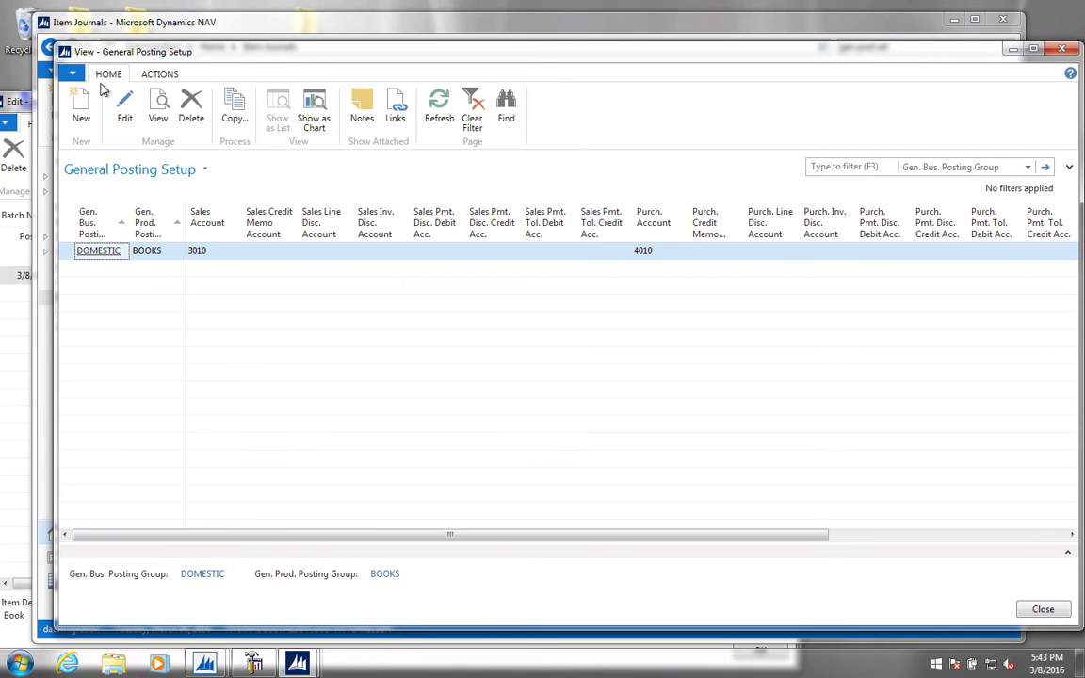
click(87, 111)
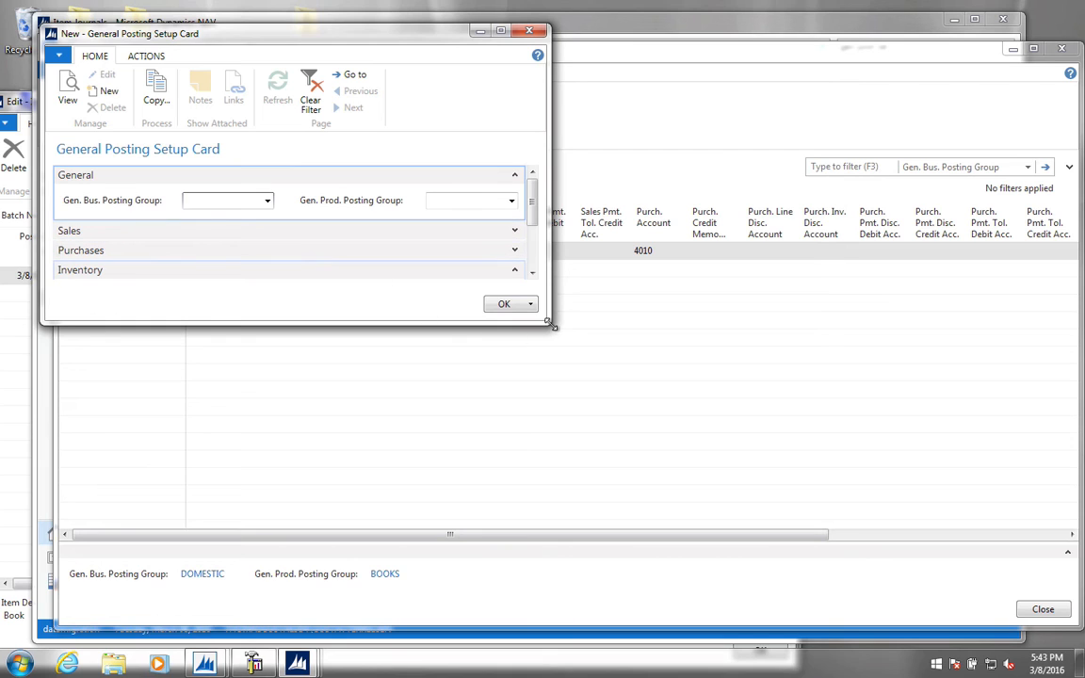
drag(552, 324, 617, 413)
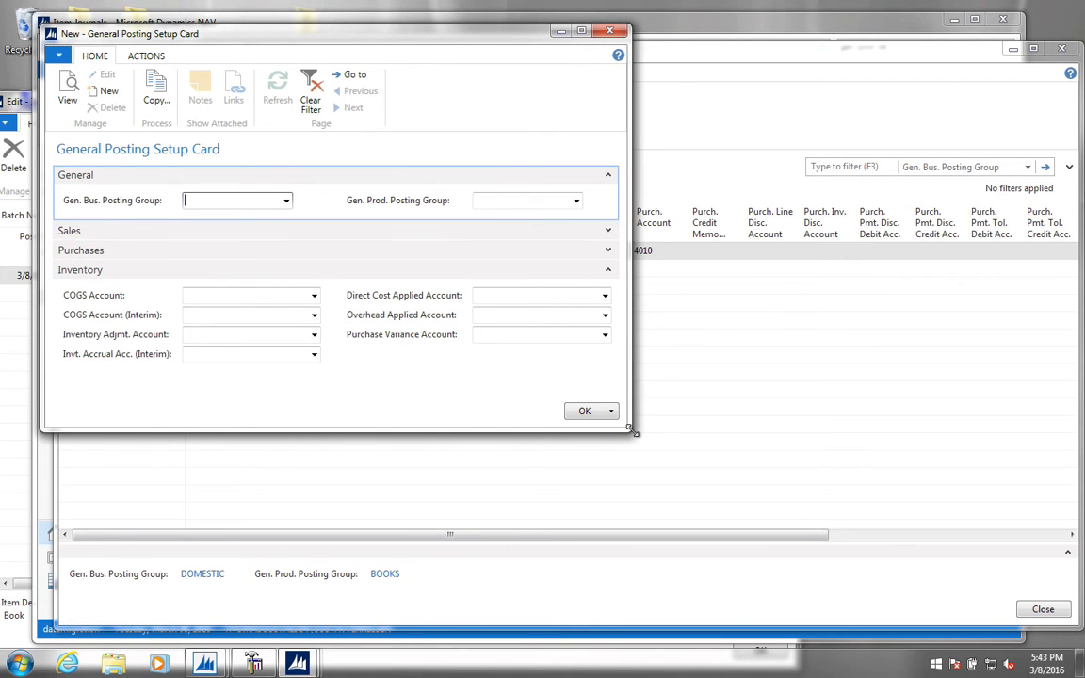
click(584, 411)
Return to the open item journal and retry posting its opening inventory line
click(26, 99)
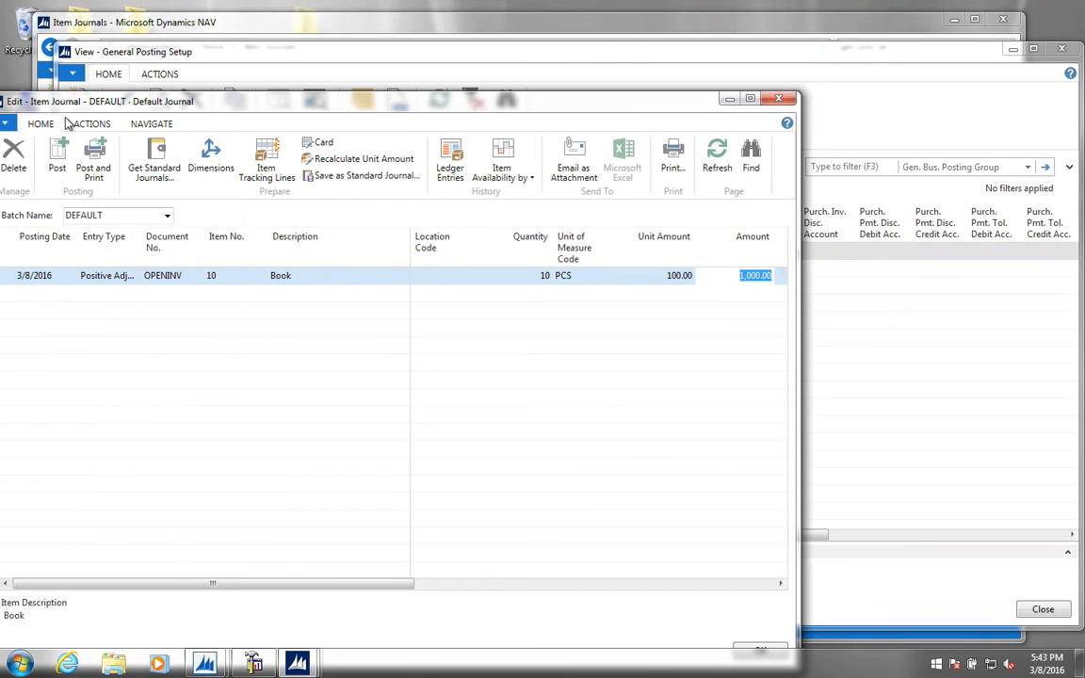
click(57, 154)
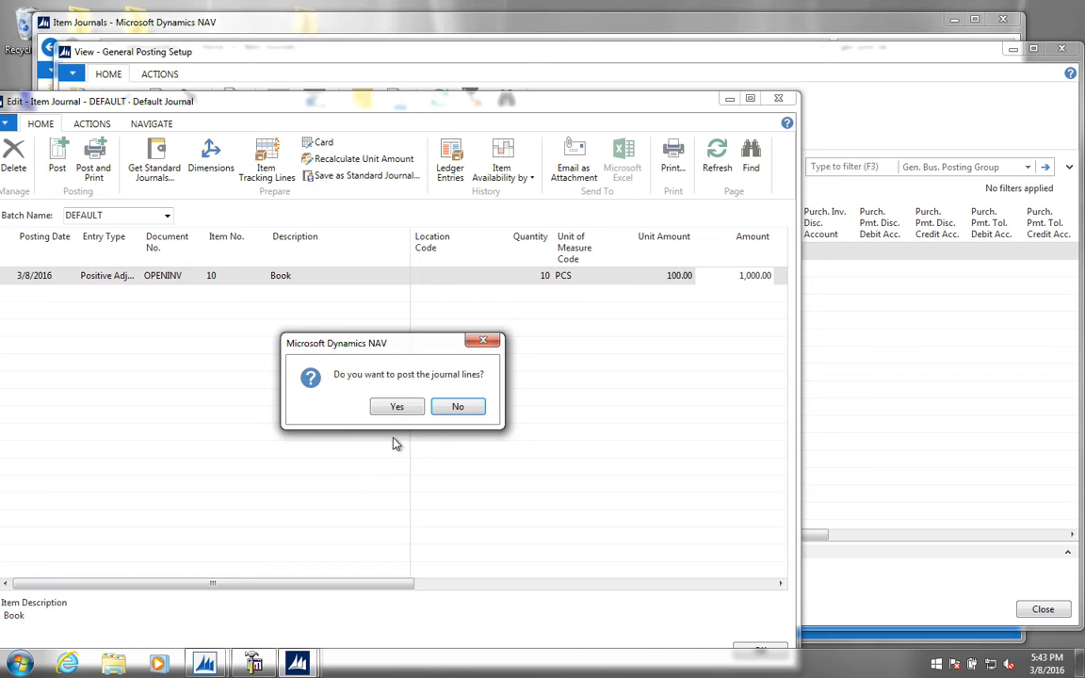
click(407, 407)
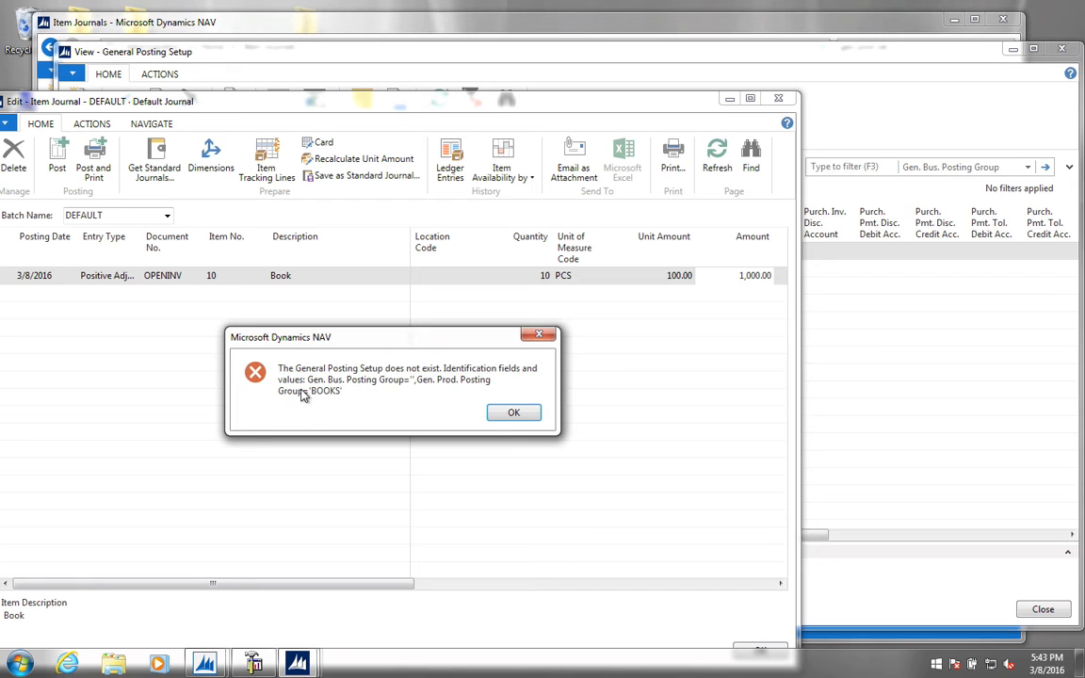
click(533, 414)
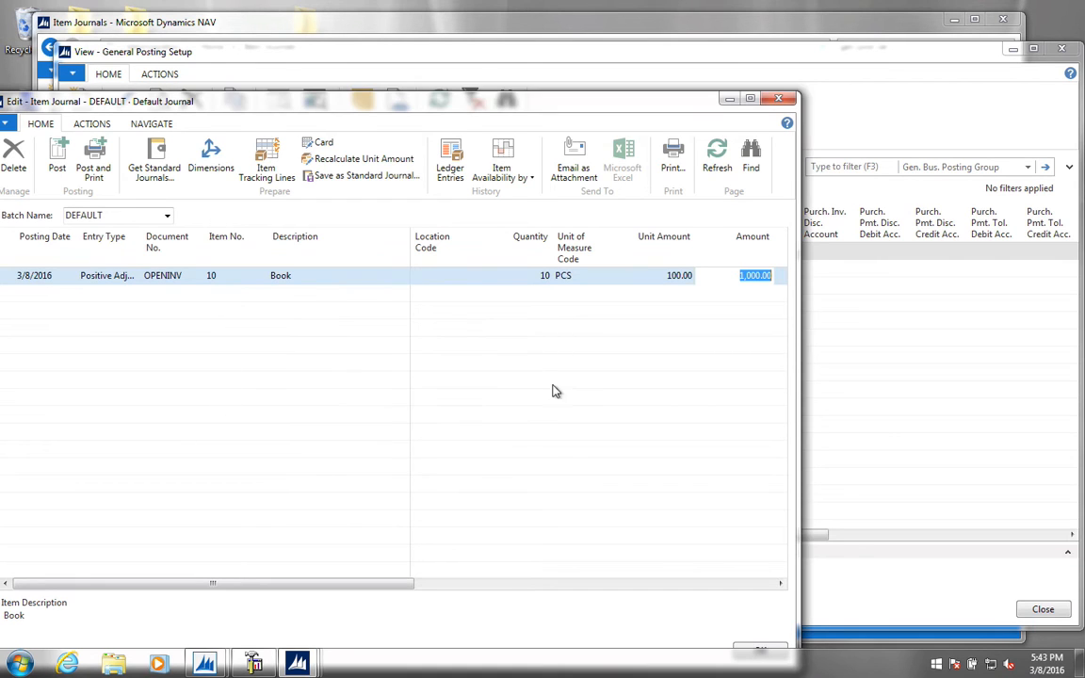
Create a general posting setup with a blank business posting group and product posting group BOOKS
click(759, 49)
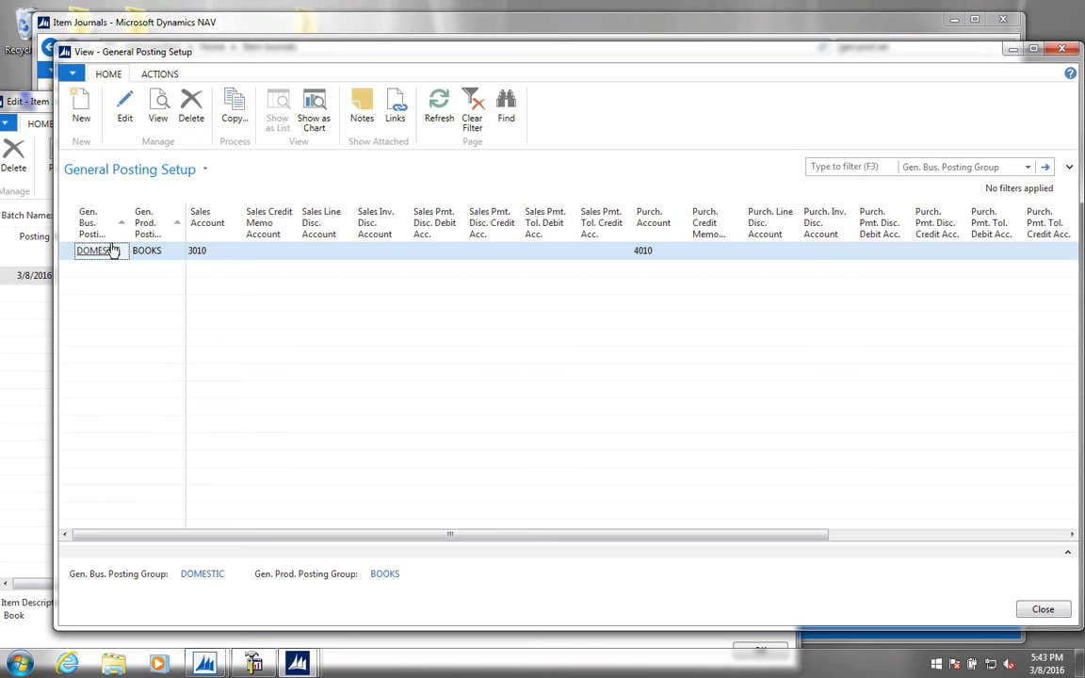
click(81, 109)
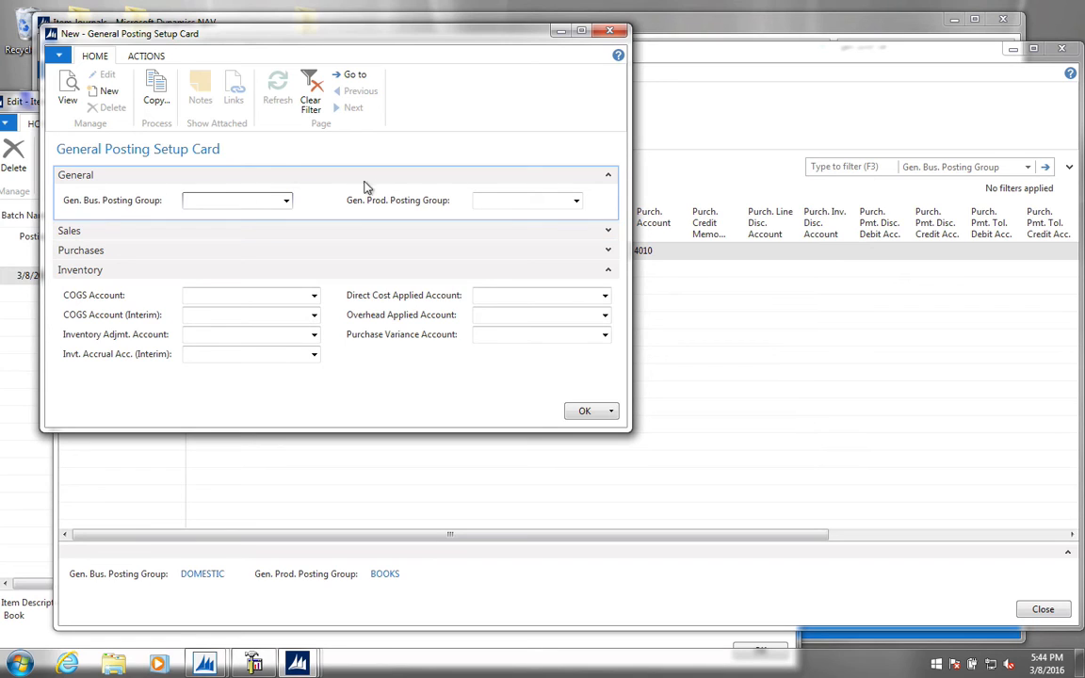
click(480, 200)
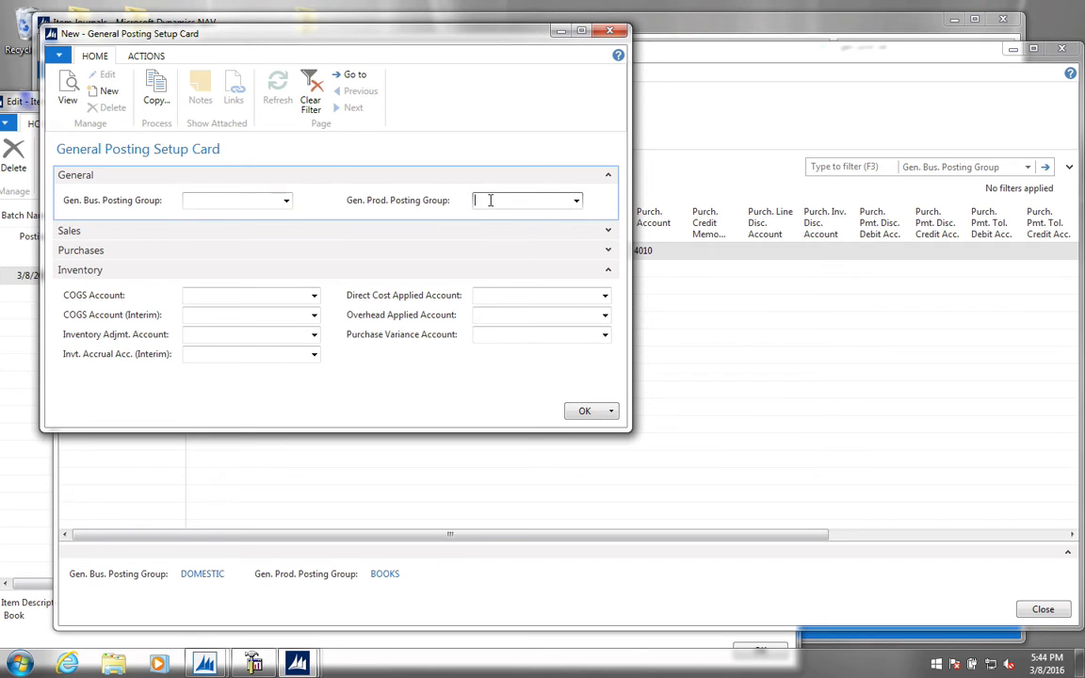
click(576, 200)
click(489, 264)
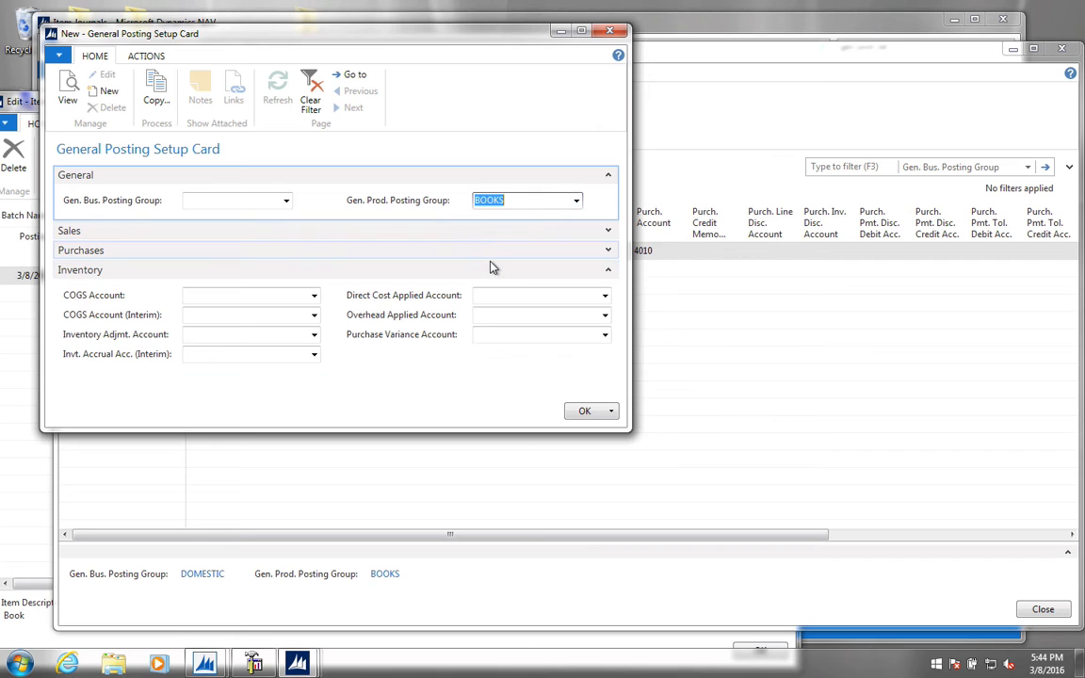
click(584, 410)
Try again to post the OPENINV line in the item journal
click(43, 99)
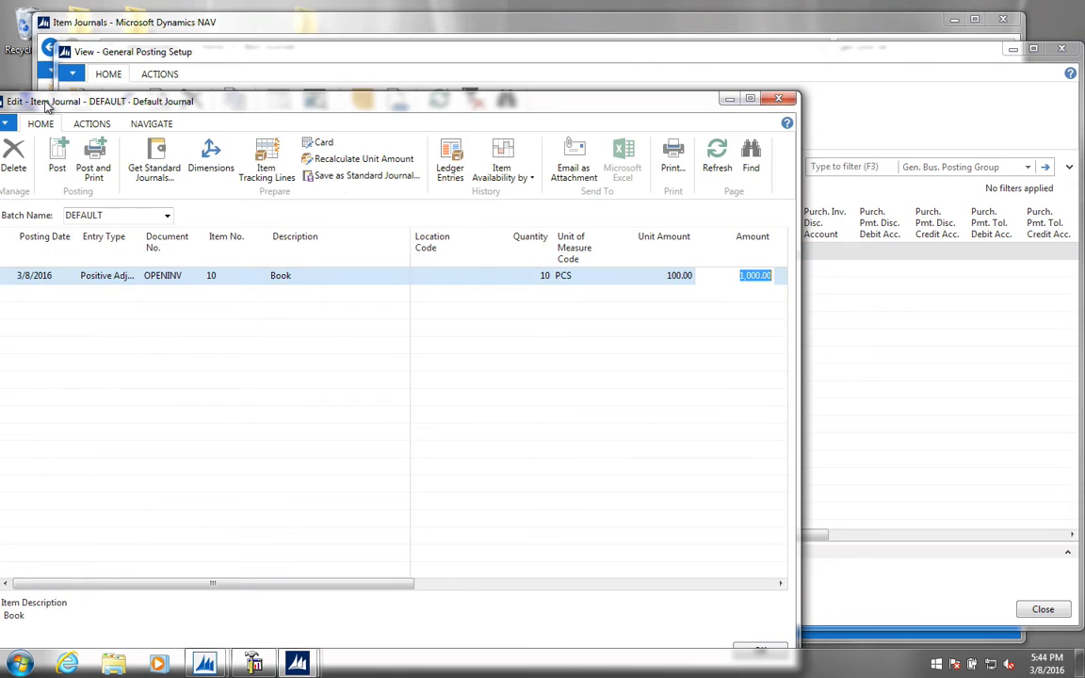
click(56, 153)
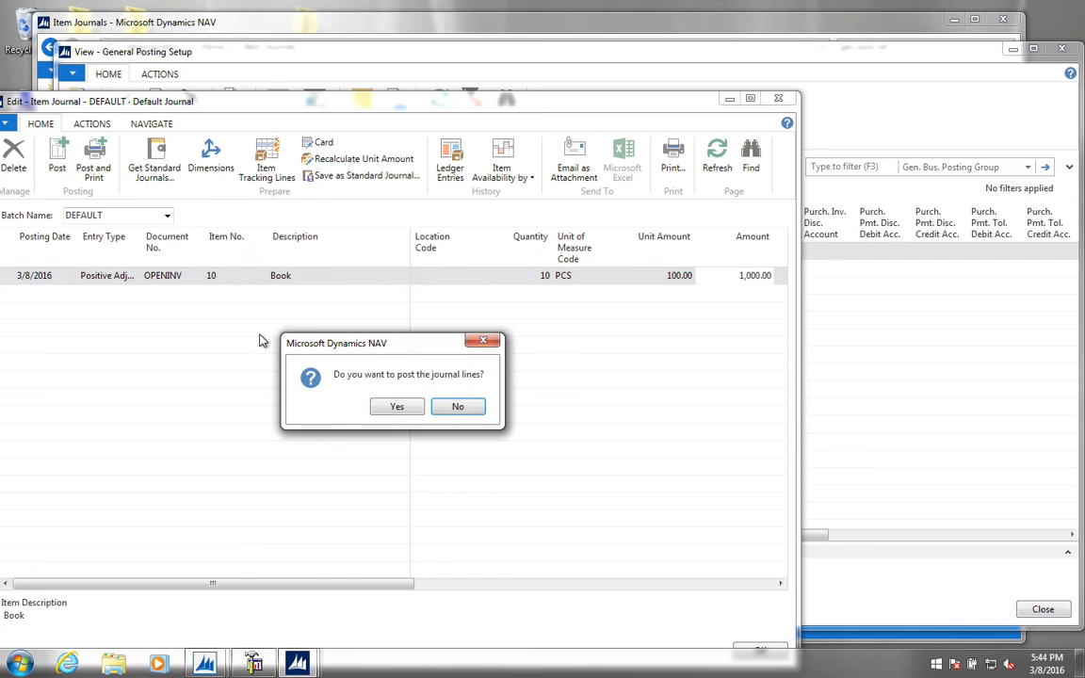
click(397, 408)
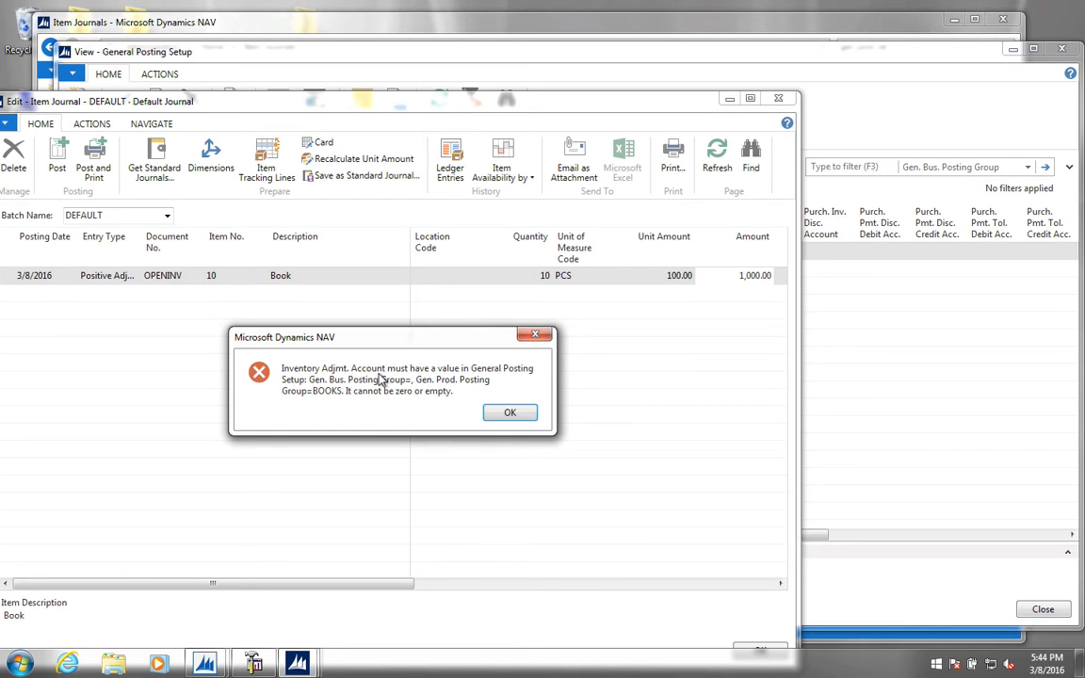
click(511, 414)
Set the inventory adjustment account to 99999999 on the BOOKS posting setup without a business group, and close the General Posting Setup
click(953, 54)
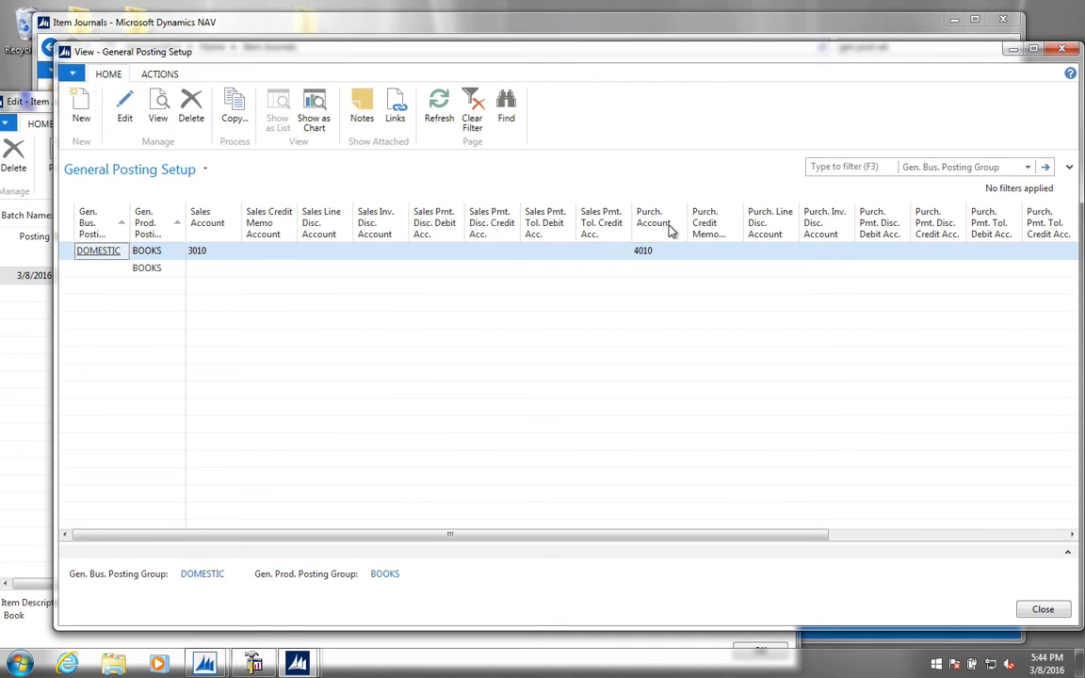
click(175, 269)
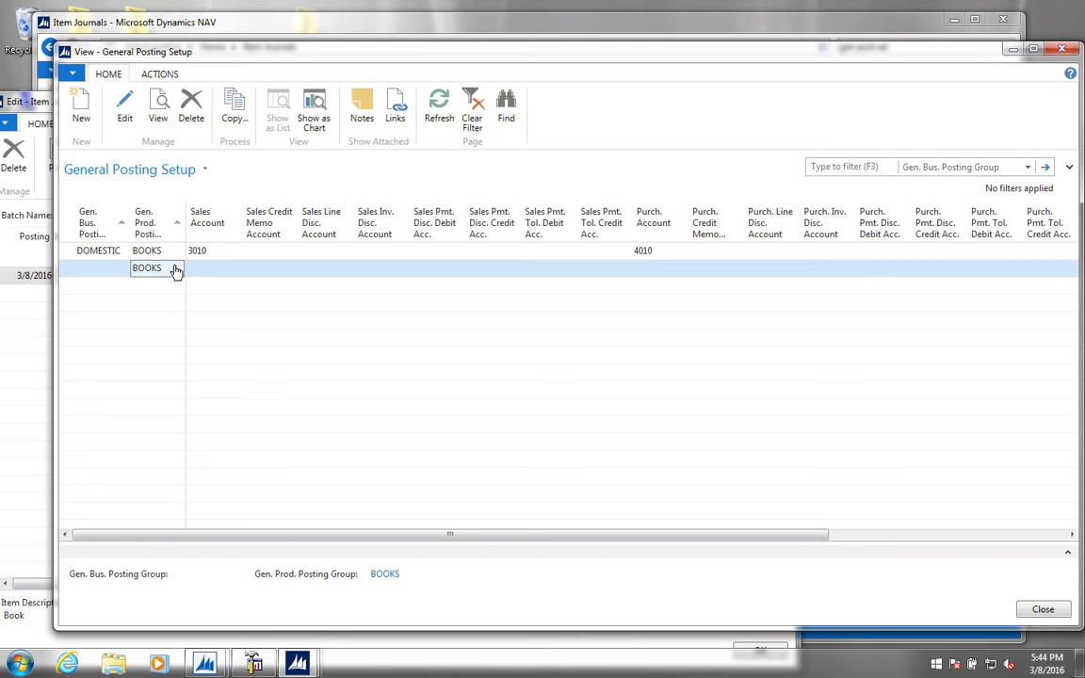
click(125, 111)
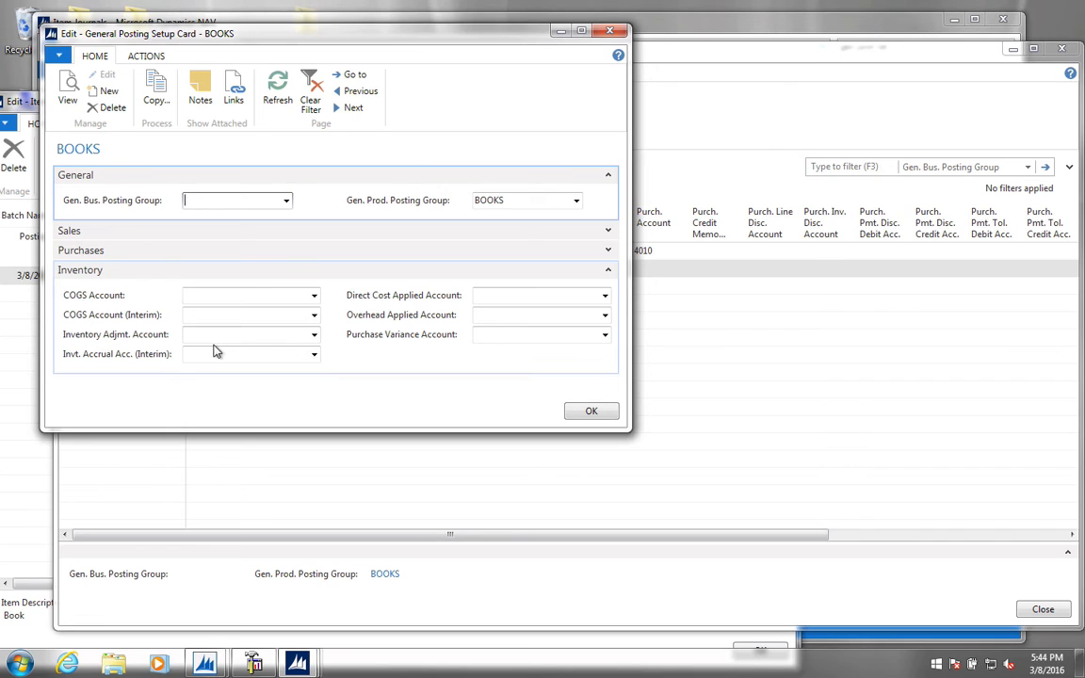
click(254, 335)
text(99999999)
key(Tab)
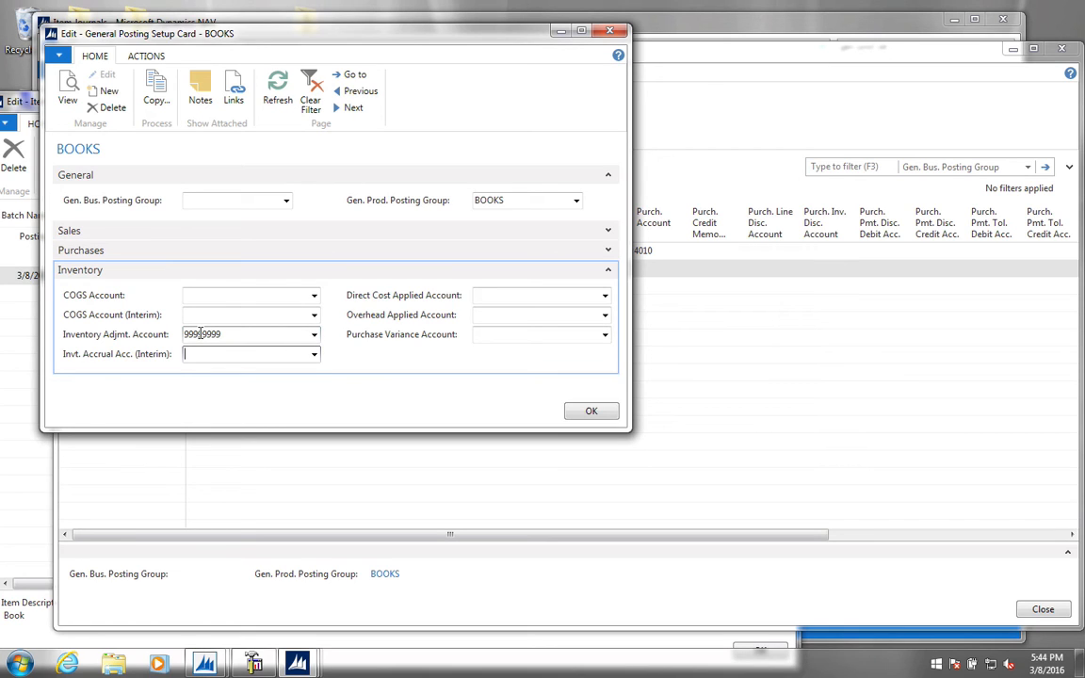
click(598, 412)
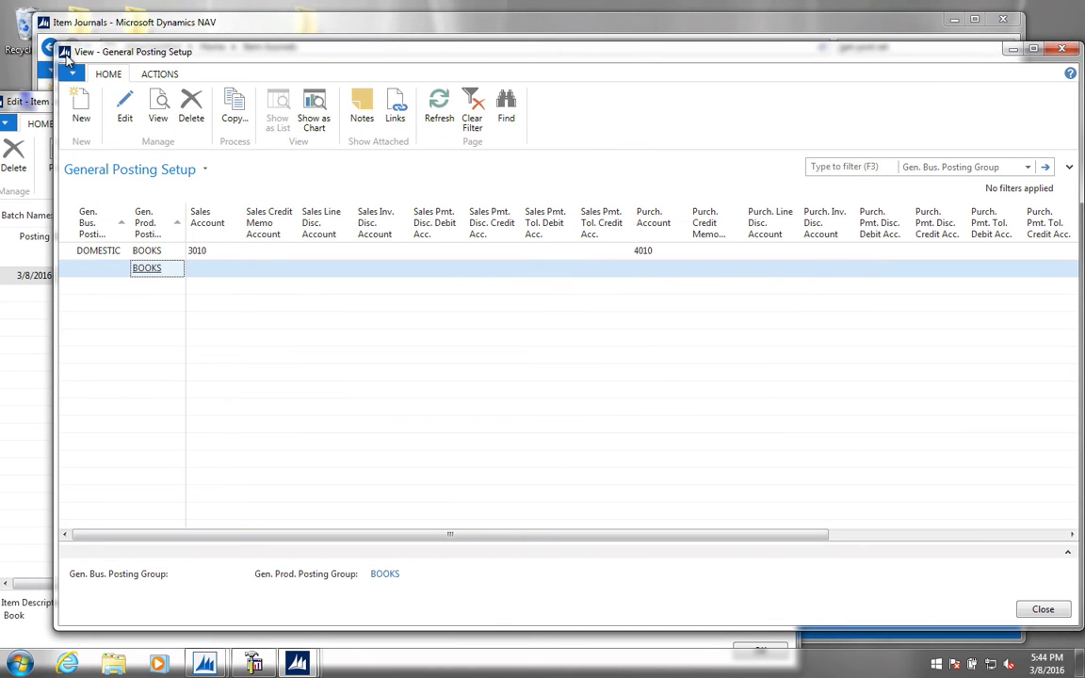
double_click(64, 54)
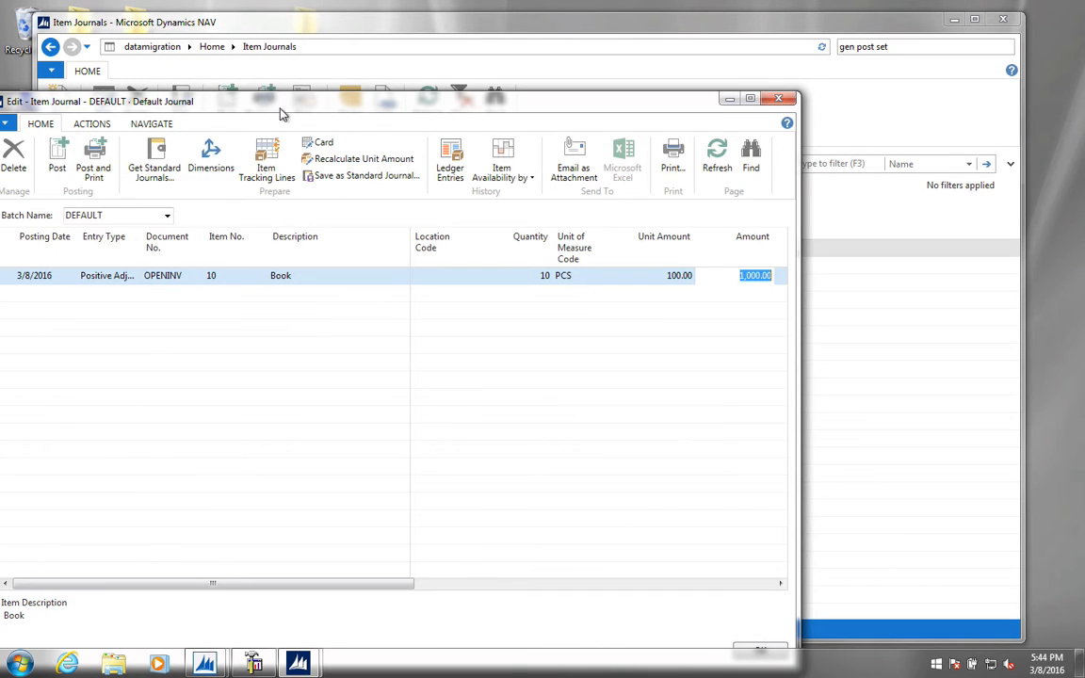
Find the Inventory Posting Setup, check which inventory account BOOKS uses, and close it
drag(293, 108, 456, 95)
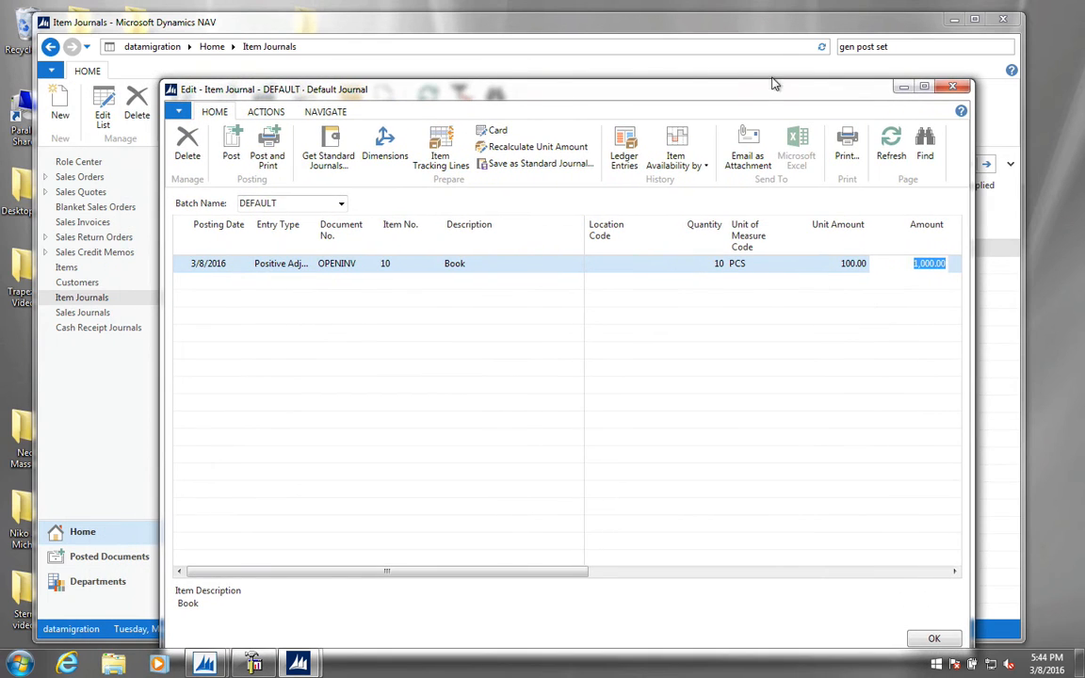
drag(742, 92, 591, 102)
click(877, 49)
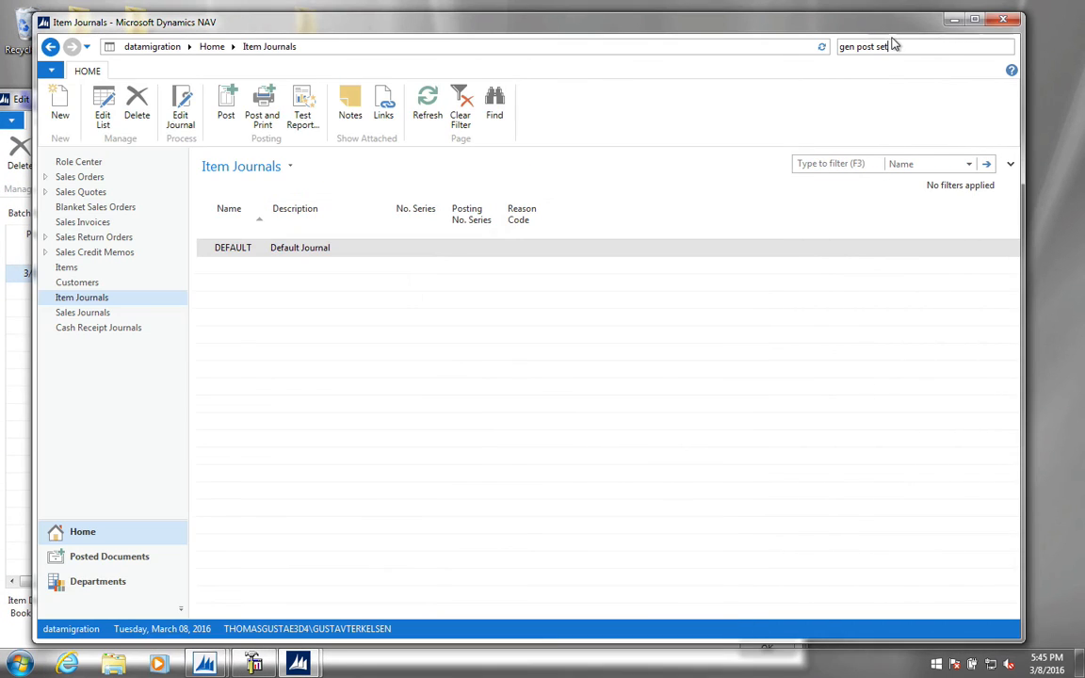
text(inv po)
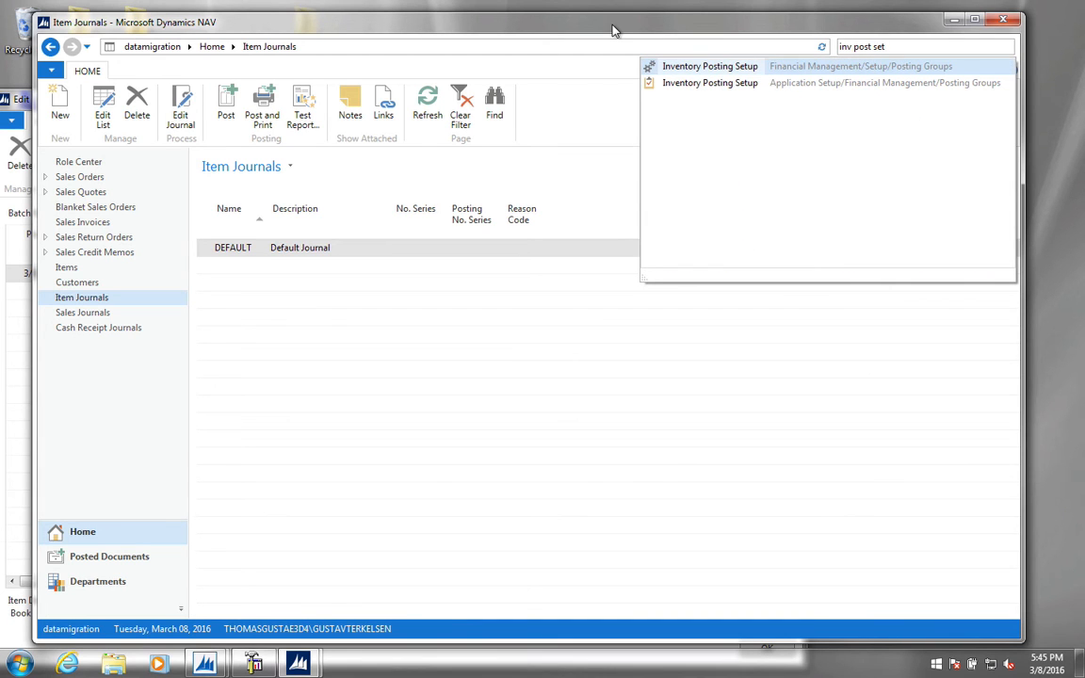
click(699, 69)
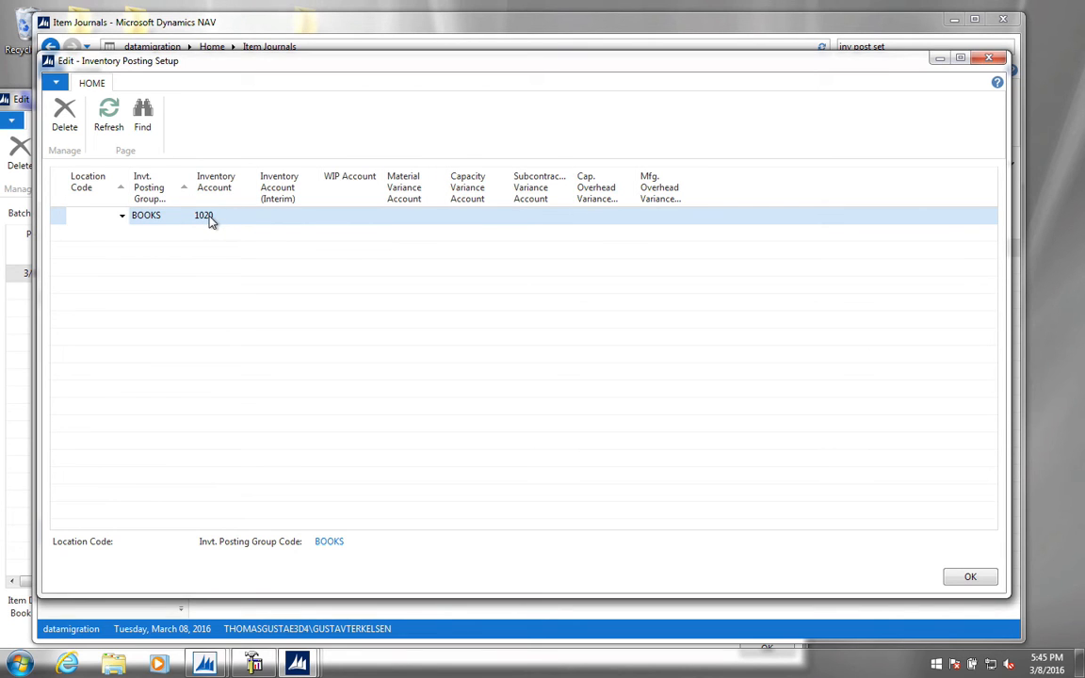
key(Escape)
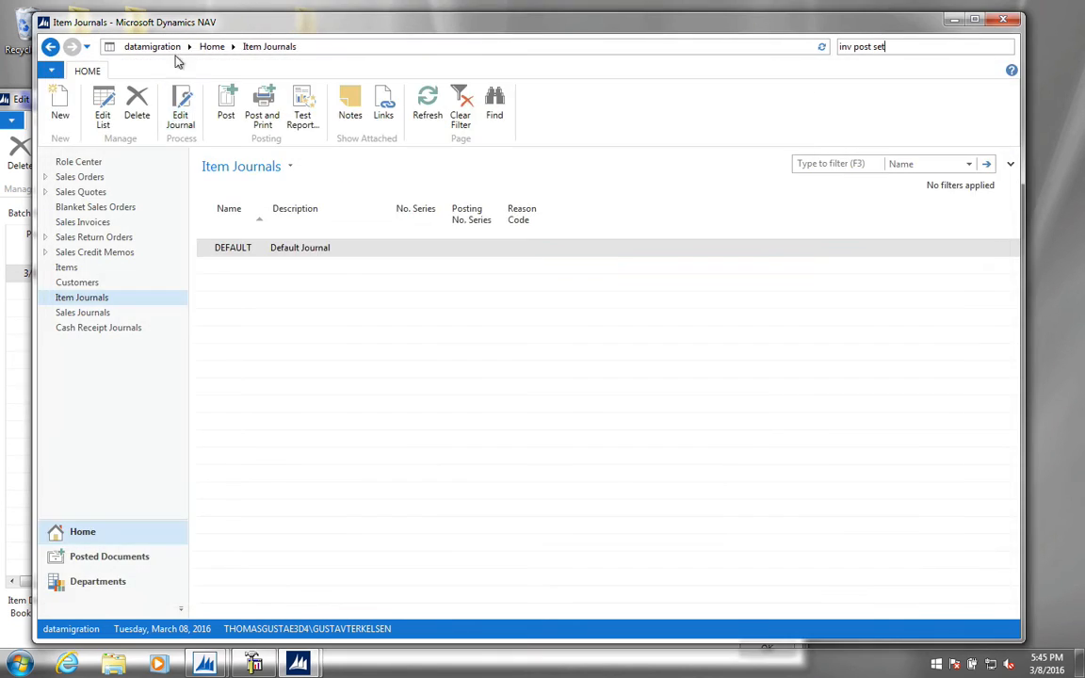
Post the OPENINV line for the books in the item journal and close the journal
click(27, 100)
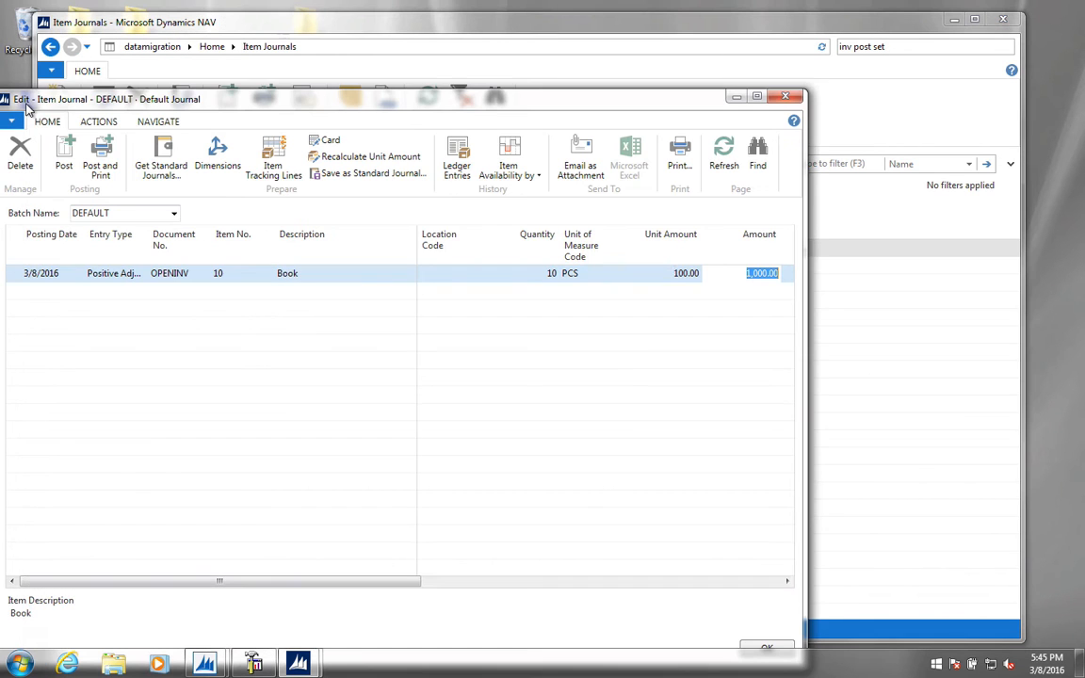
drag(123, 113, 236, 53)
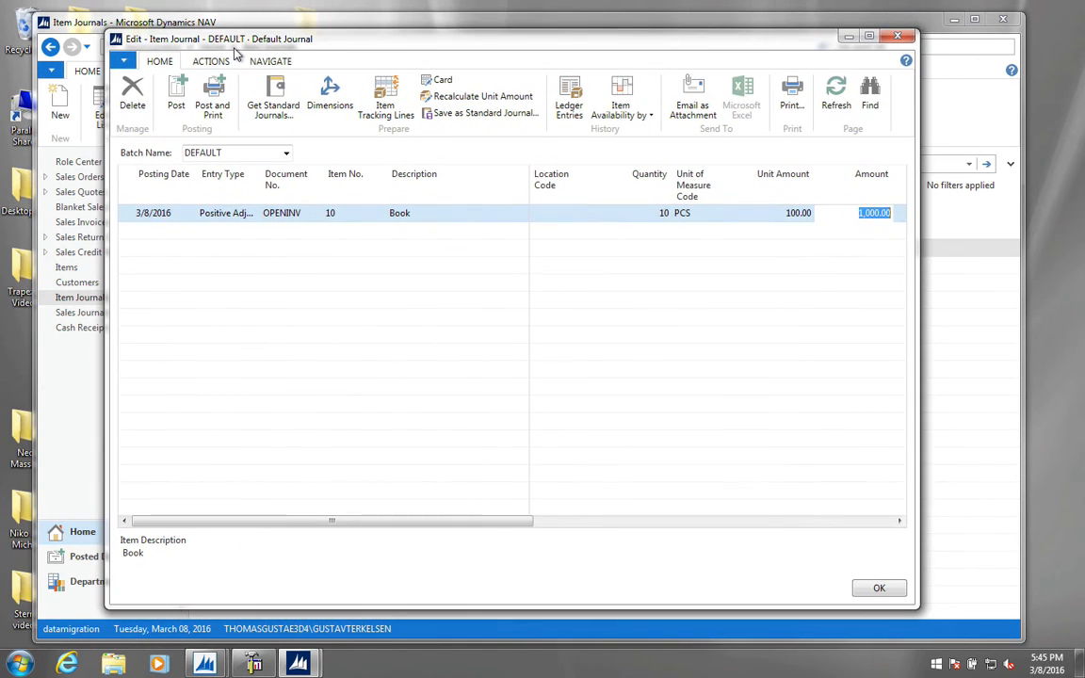
click(179, 102)
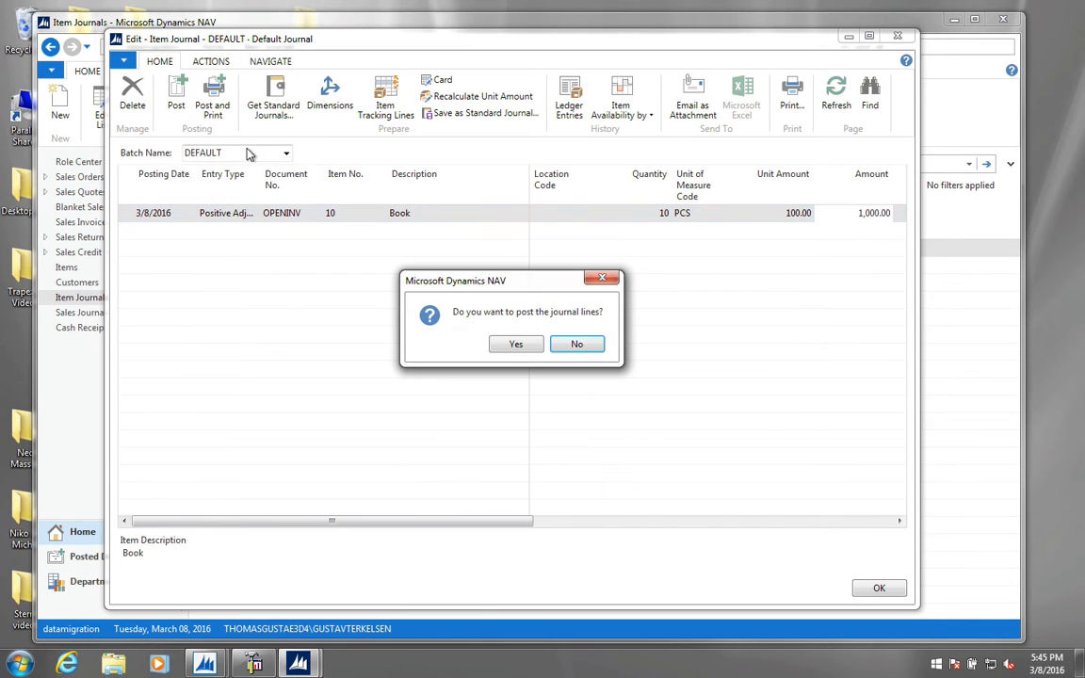
click(519, 345)
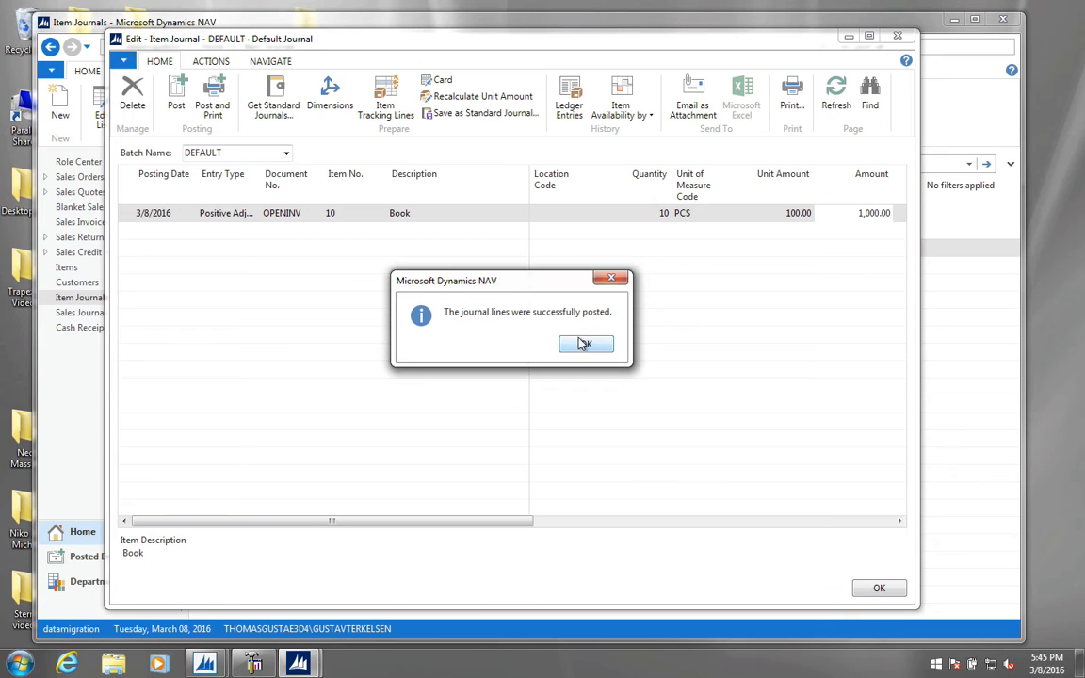
click(581, 341)
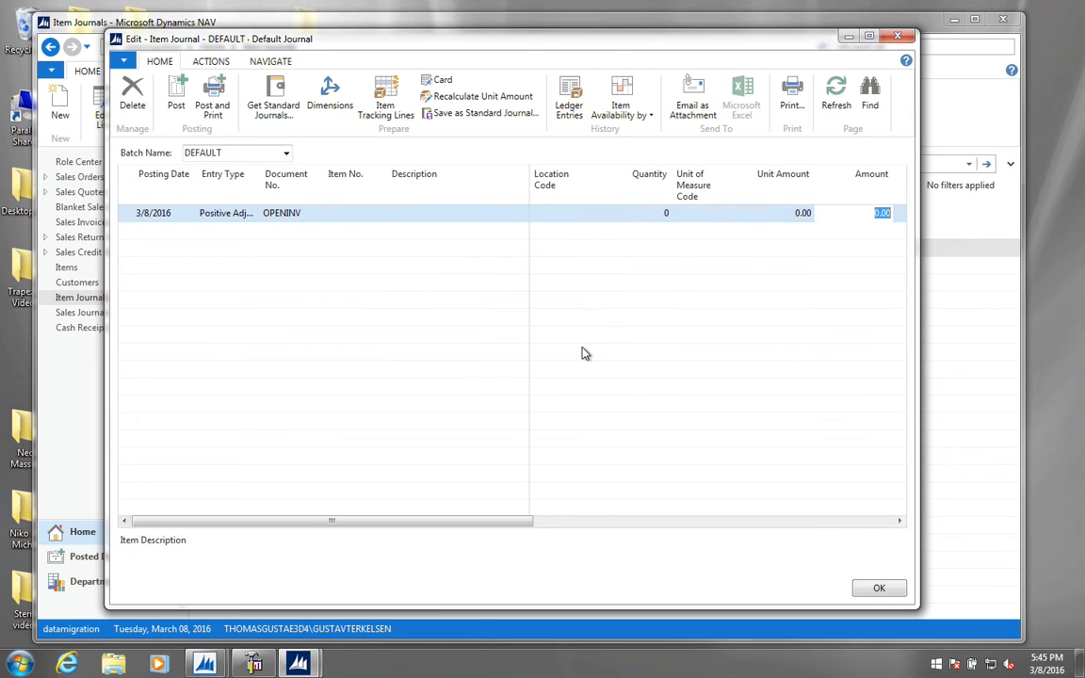
click(896, 38)
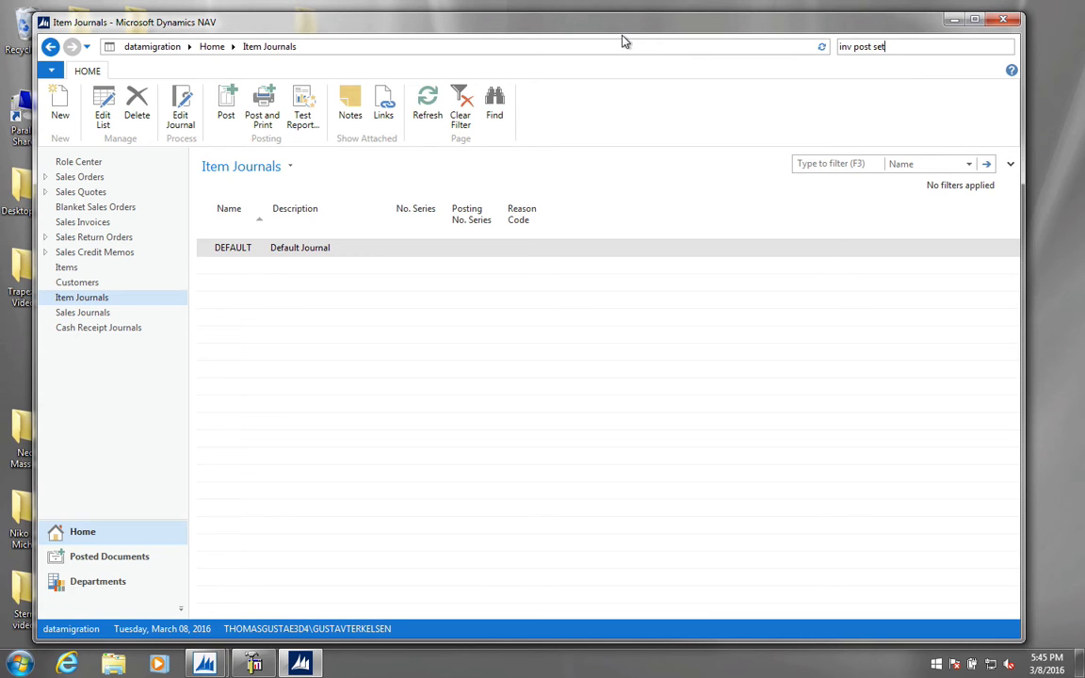
Open the Book item from the items list, view the ledger entries behind its inventory quantity, and return to the list
click(902, 46)
text(item)
click(676, 66)
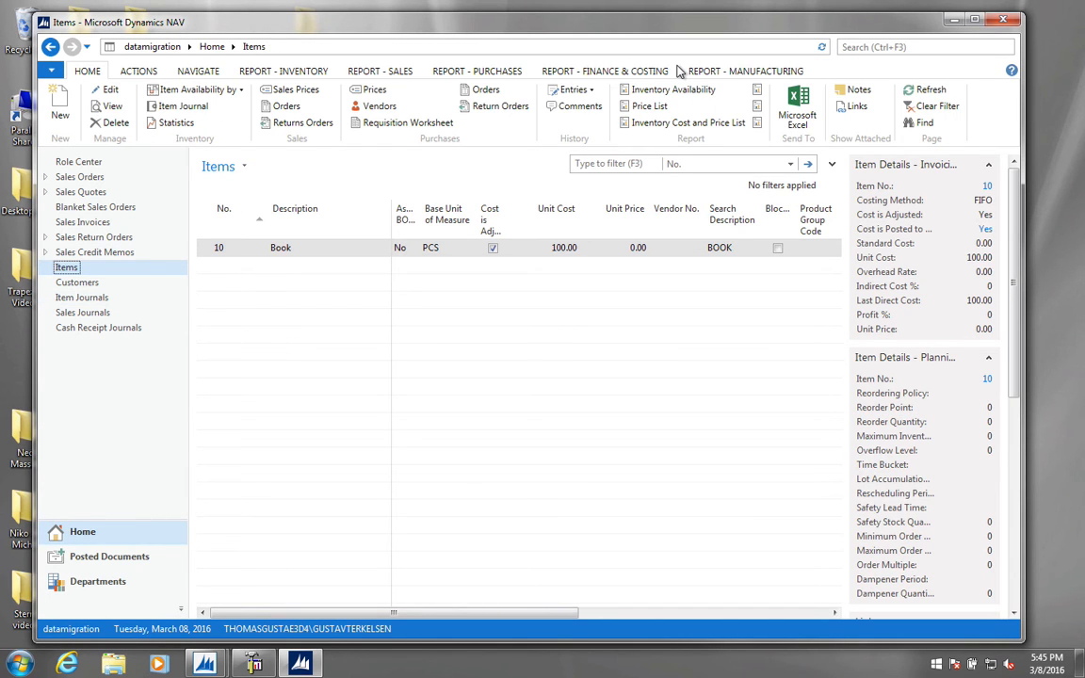
double_click(293, 253)
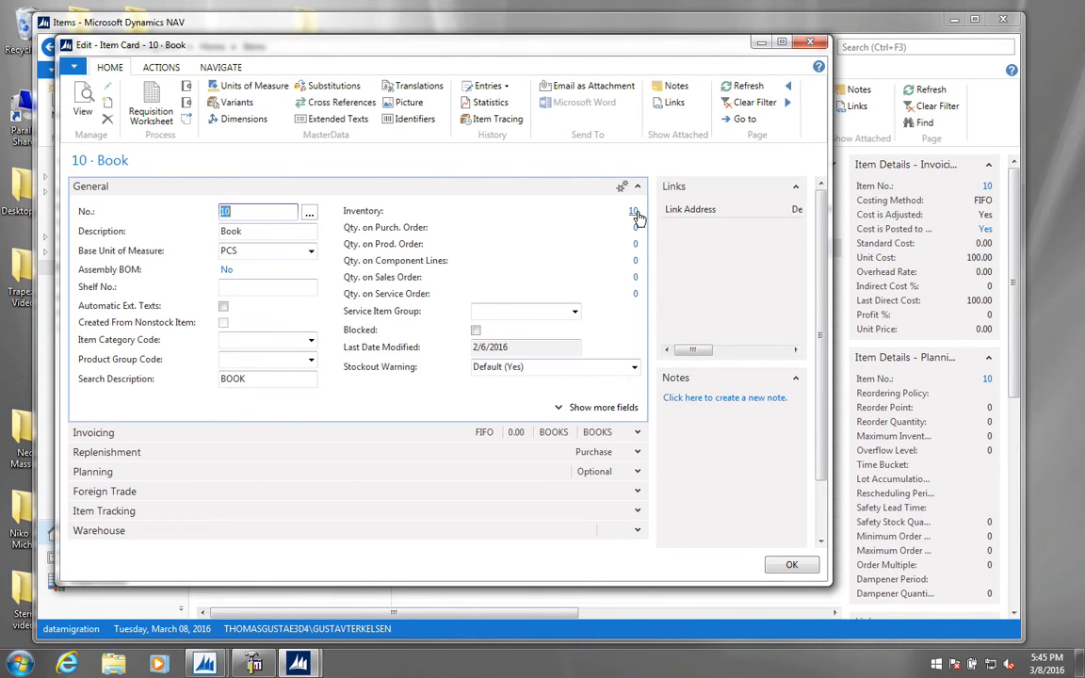
click(635, 212)
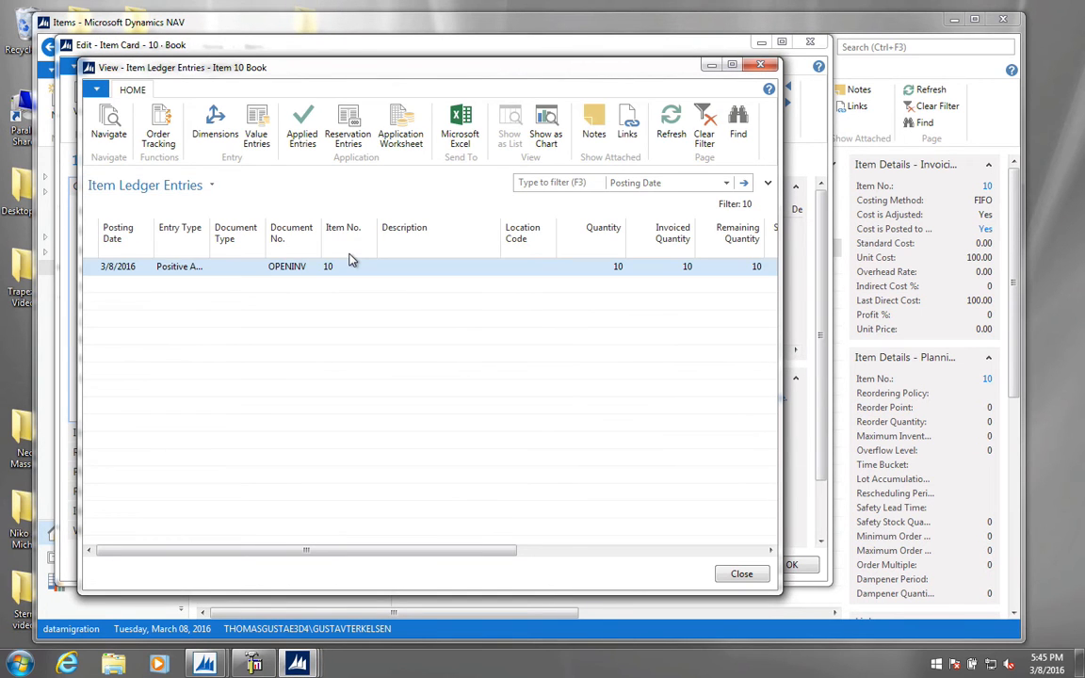
key(Escape)
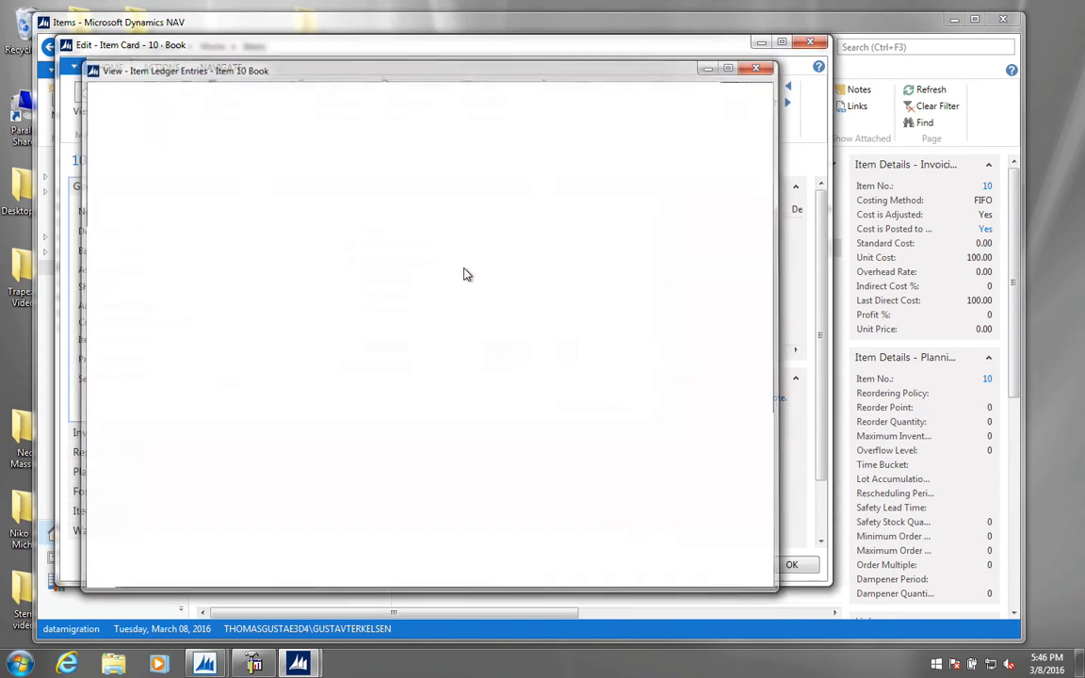
key(Escape)
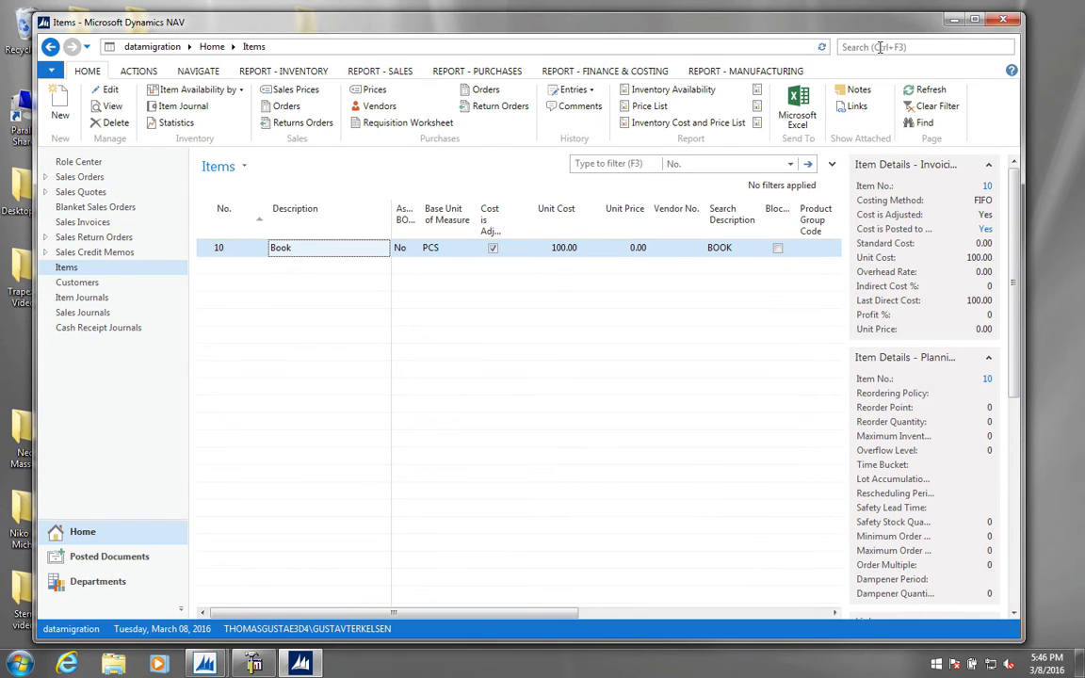
Find and open the Chart of Accounts to check the balances after the inventory posting
click(879, 47)
text(chart)
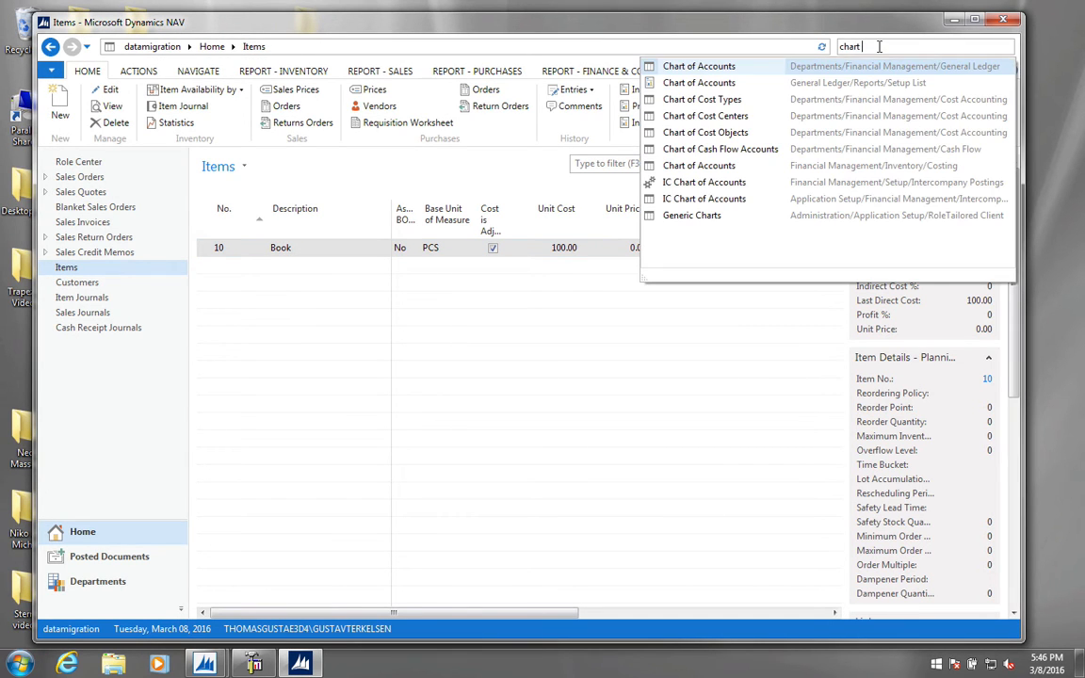
click(702, 69)
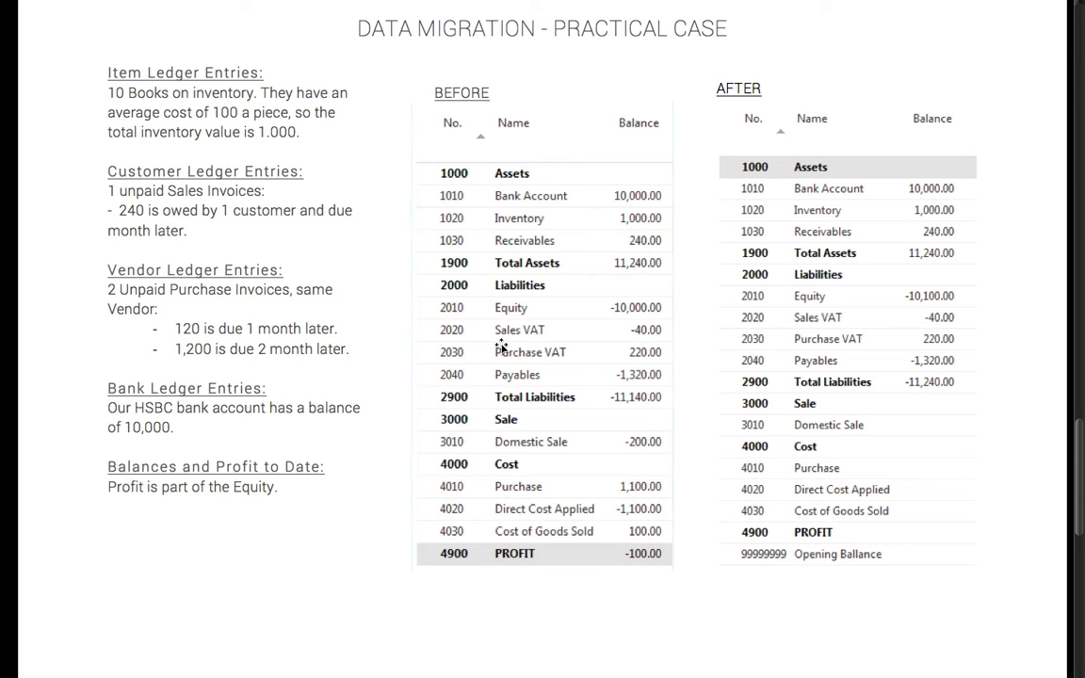
Switch to Dynamics NAV, find the Sales Journals and open the DEFAULT journal batch for editing
key(alt+Tab)
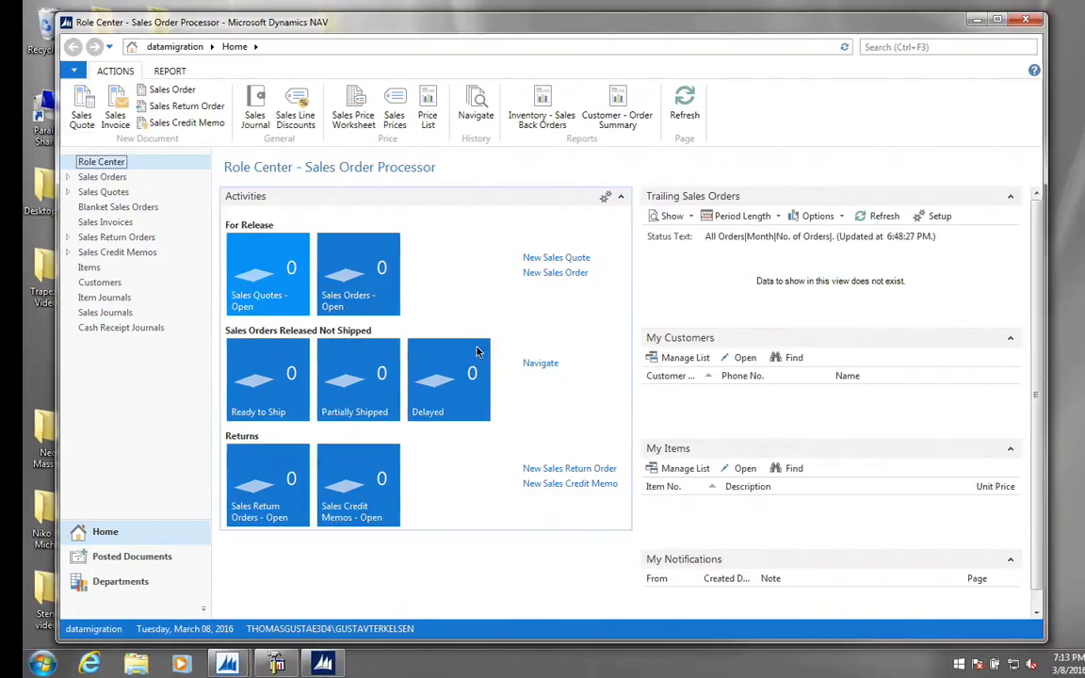
click(867, 48)
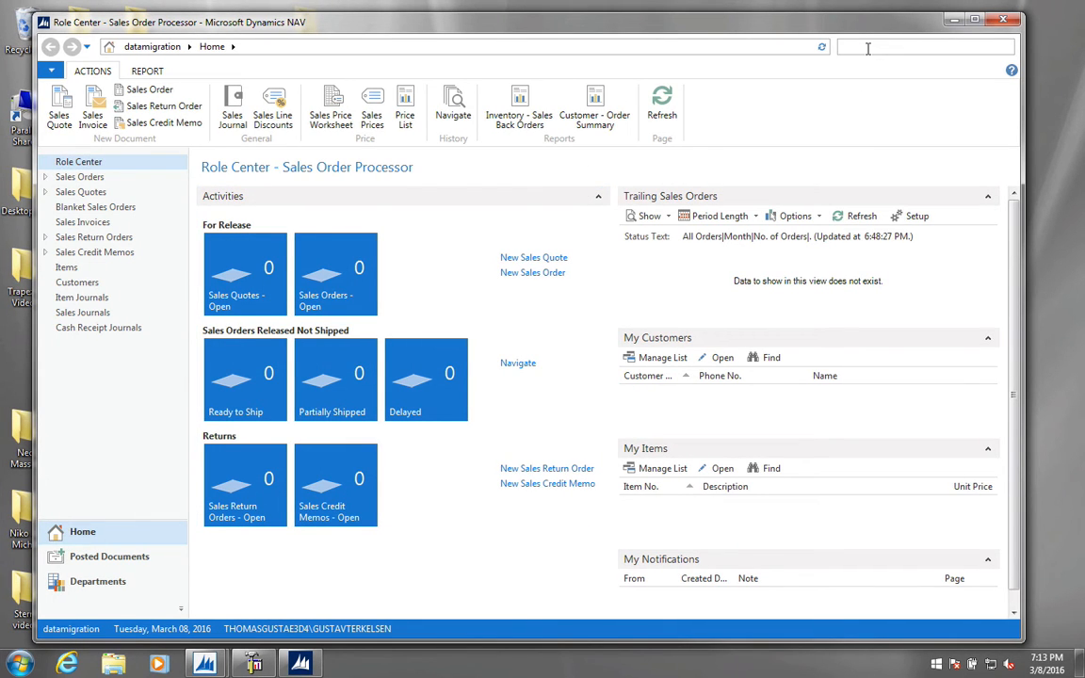
text(sal jour)
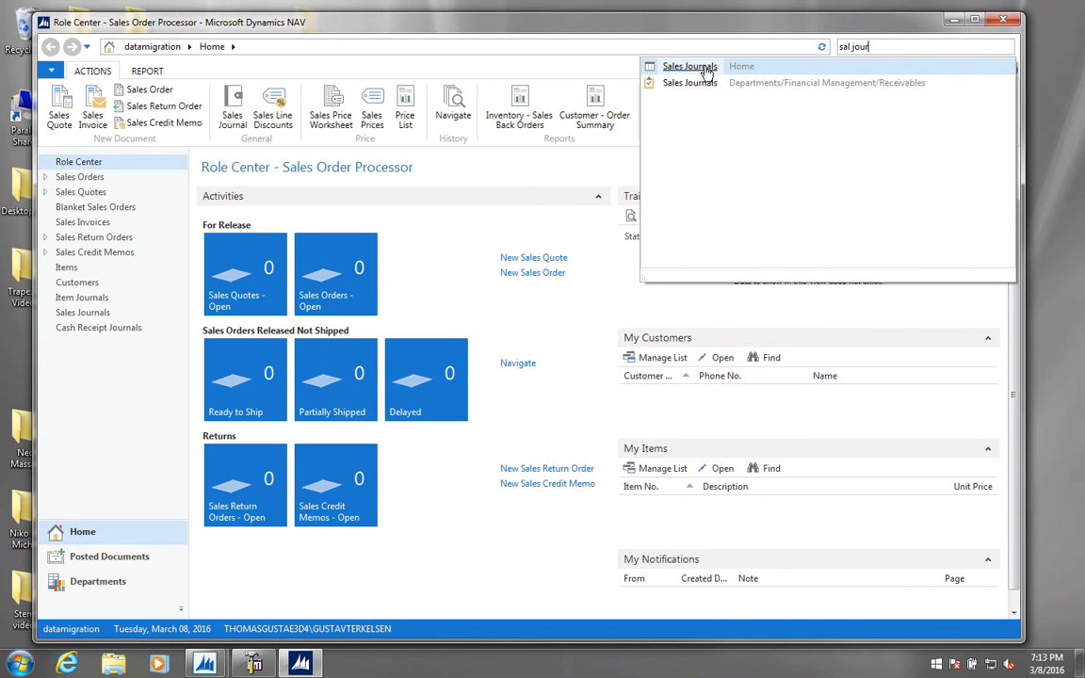
click(680, 66)
double_click(307, 248)
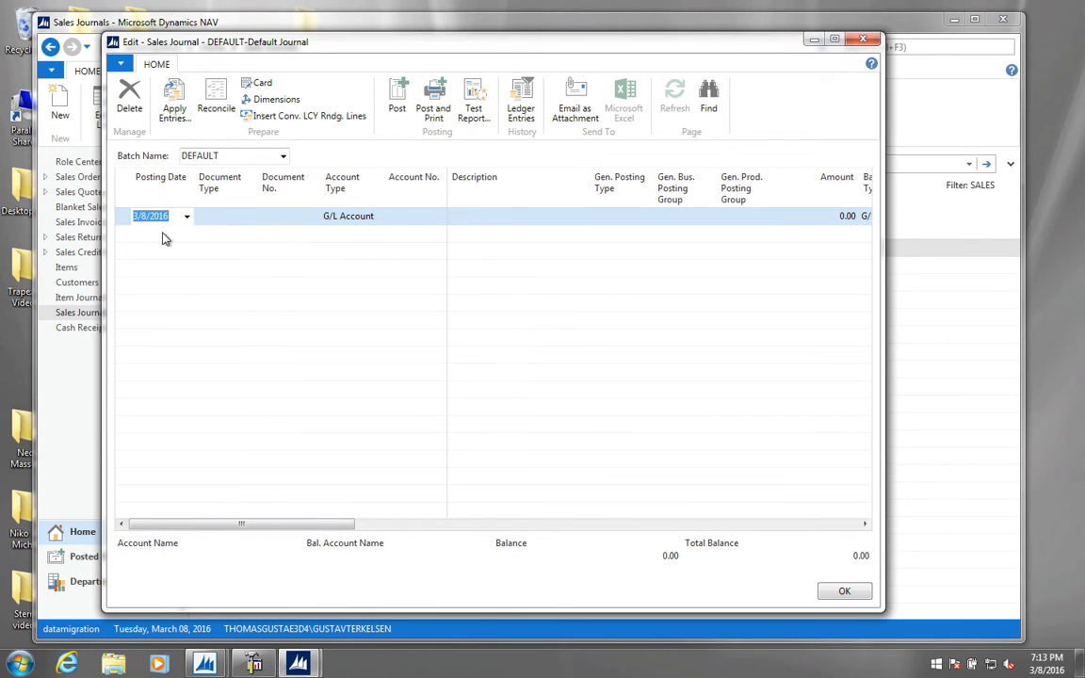
Set the sales journal line's document number to OPENCUST and its account type to Customer
key(Tab)
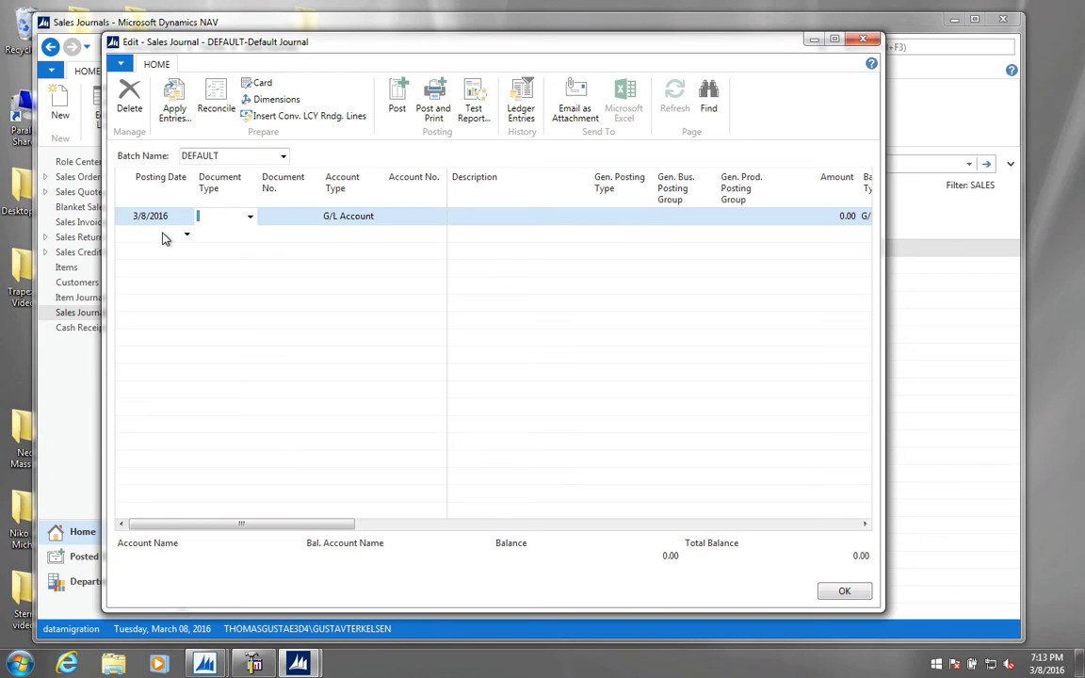
key(Tab)
text(ope)
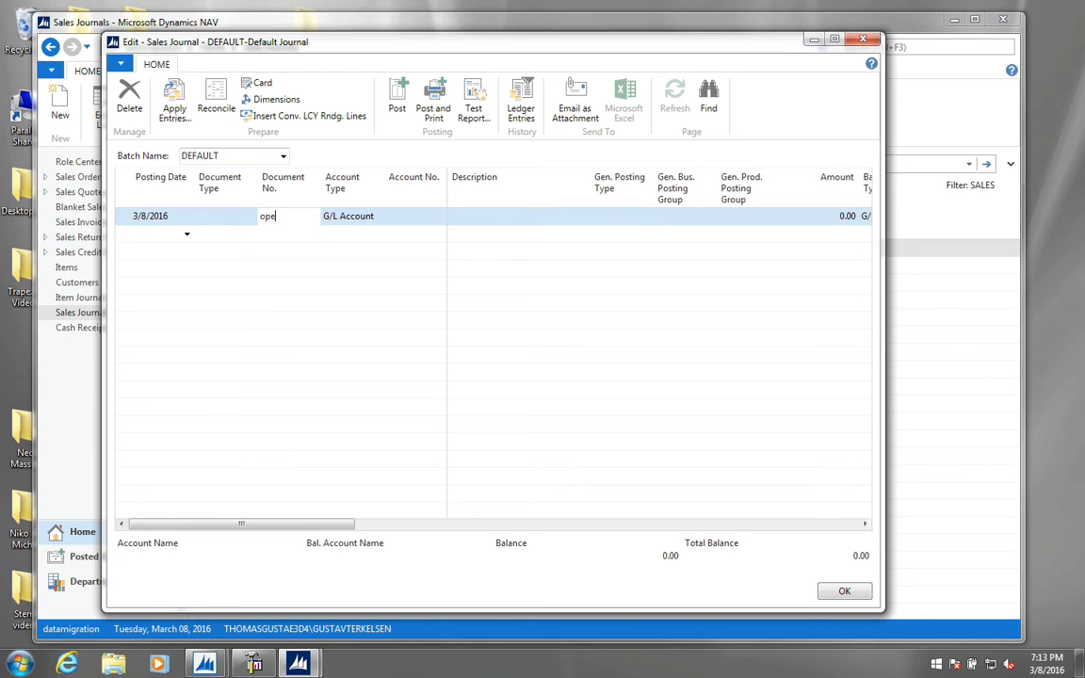
text(ncust)
key(Tab)
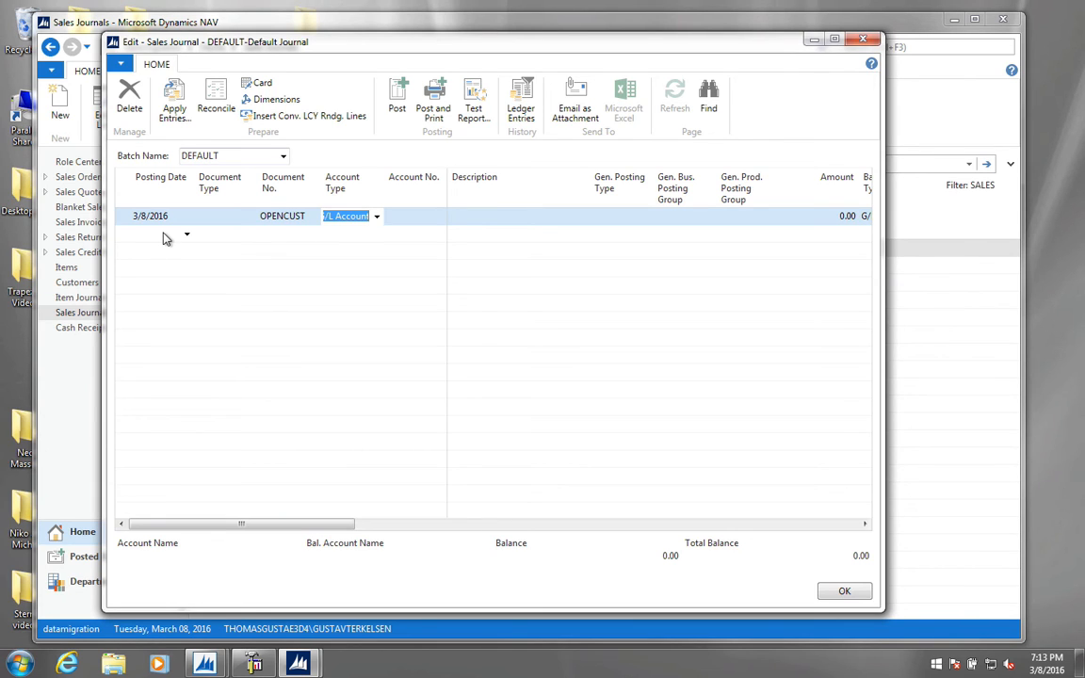
text(cust)
key(Tab)
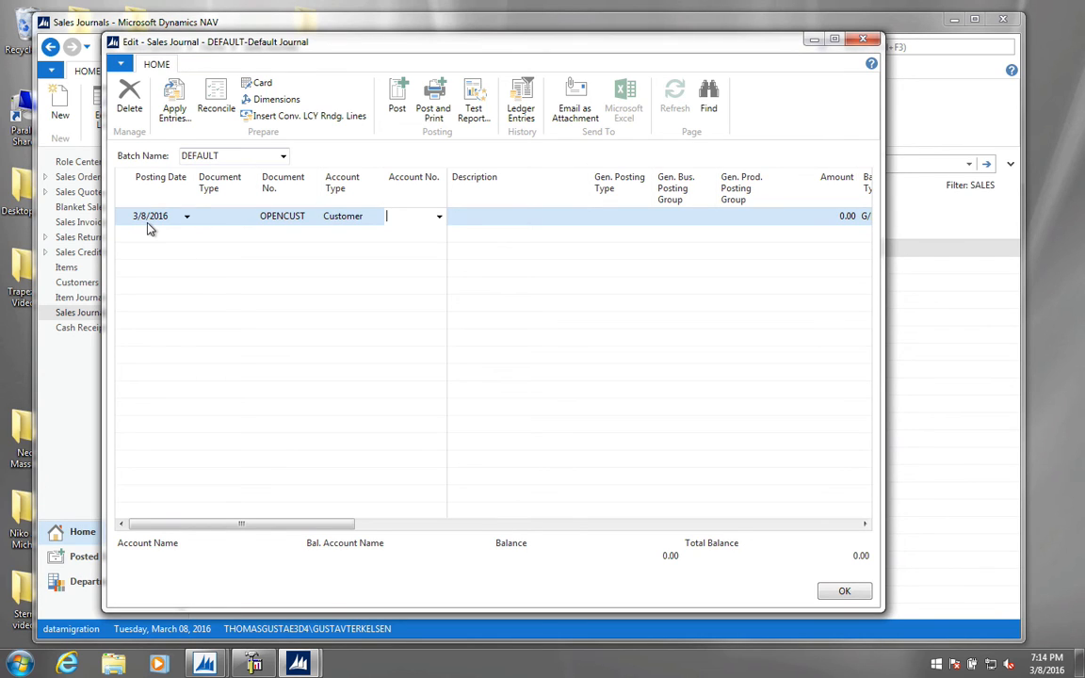
Choose the Domestic customer as the line's account and set the amount to 240
click(438, 217)
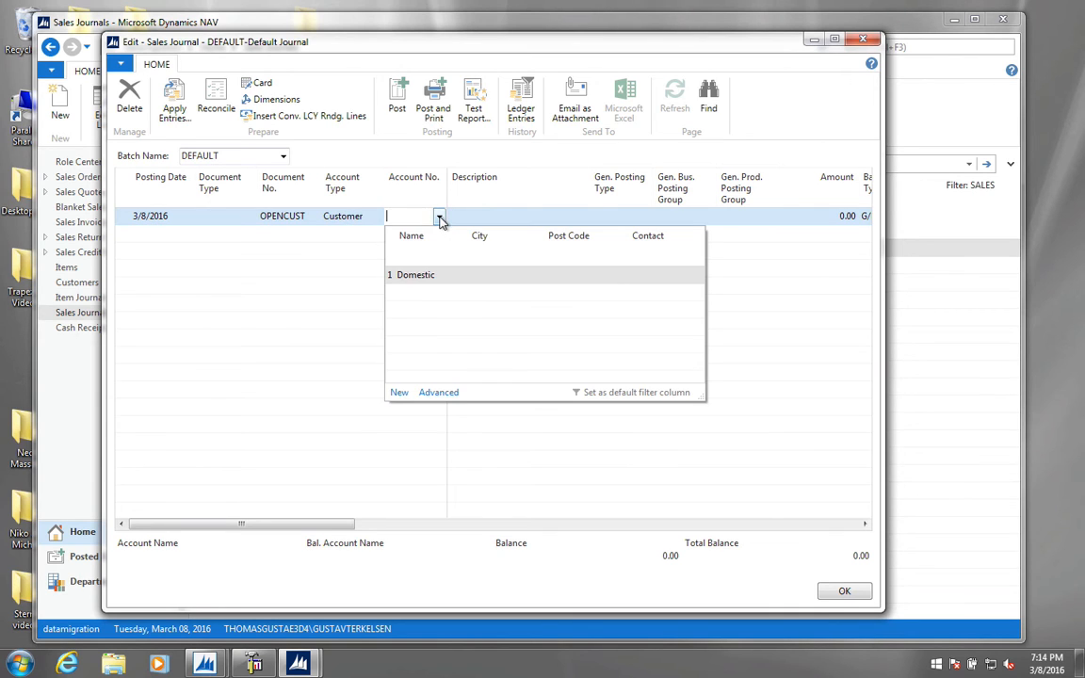
click(420, 275)
key(Tab)
key(Tab)
key(Tab)
key(Tab)
key(Tab)
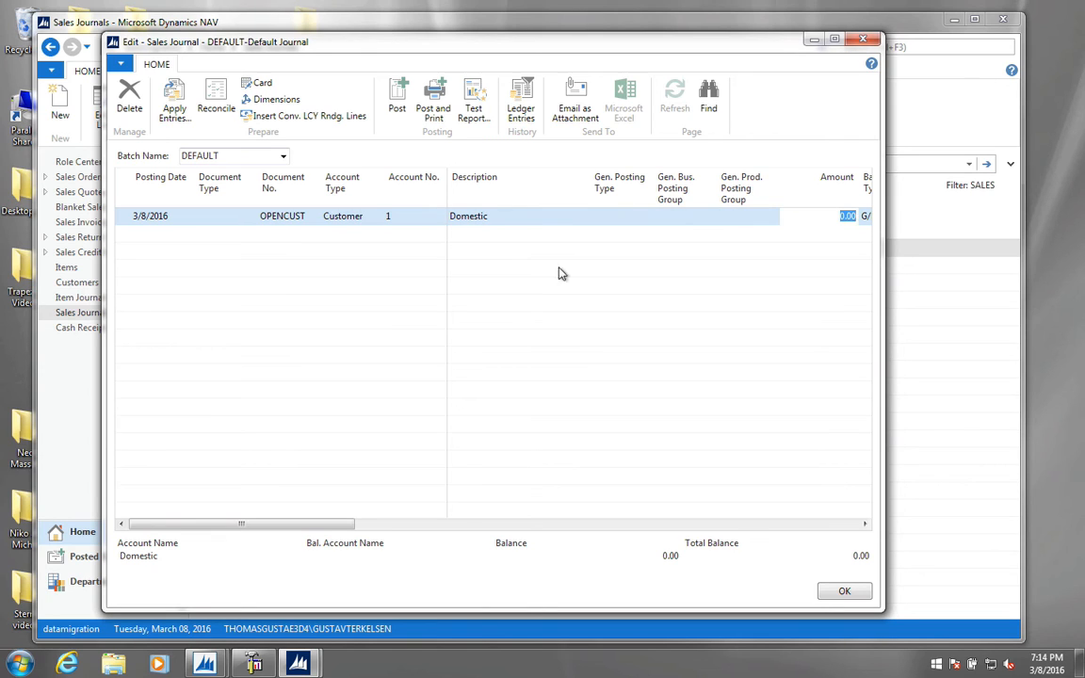
text(240)
key(Tab)
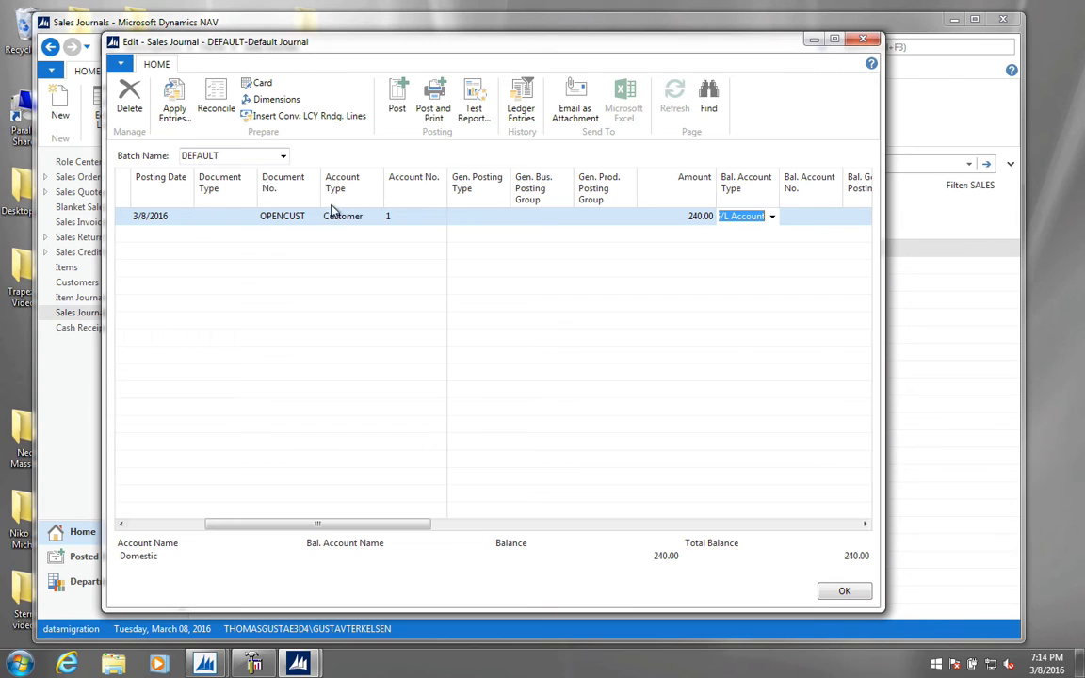
click(808, 219)
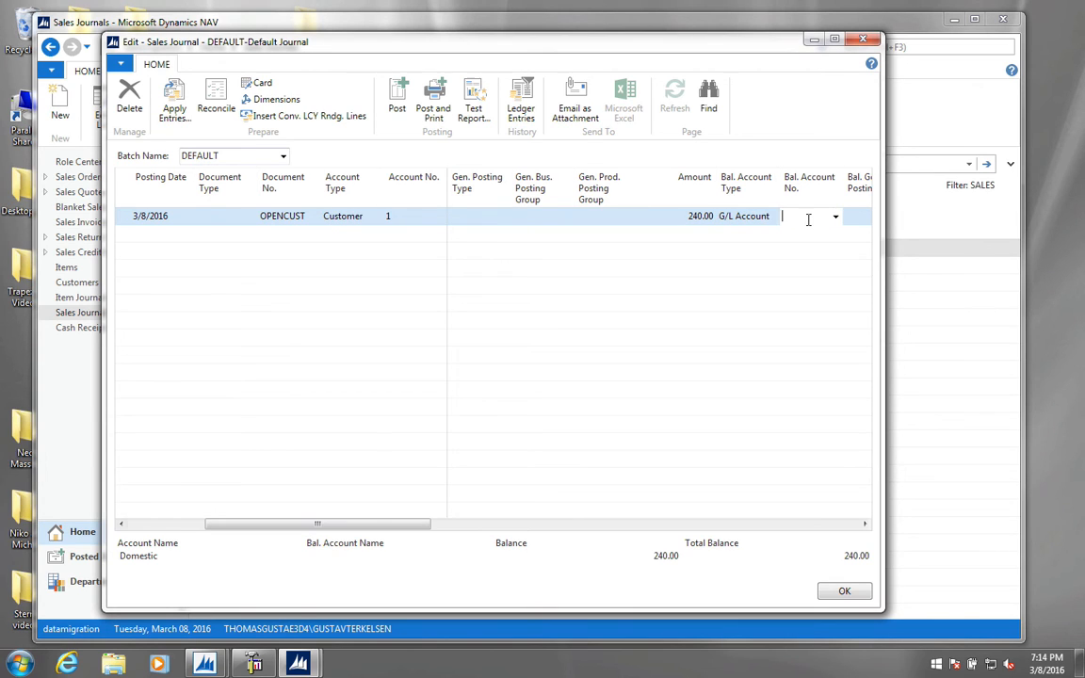
text(9999)
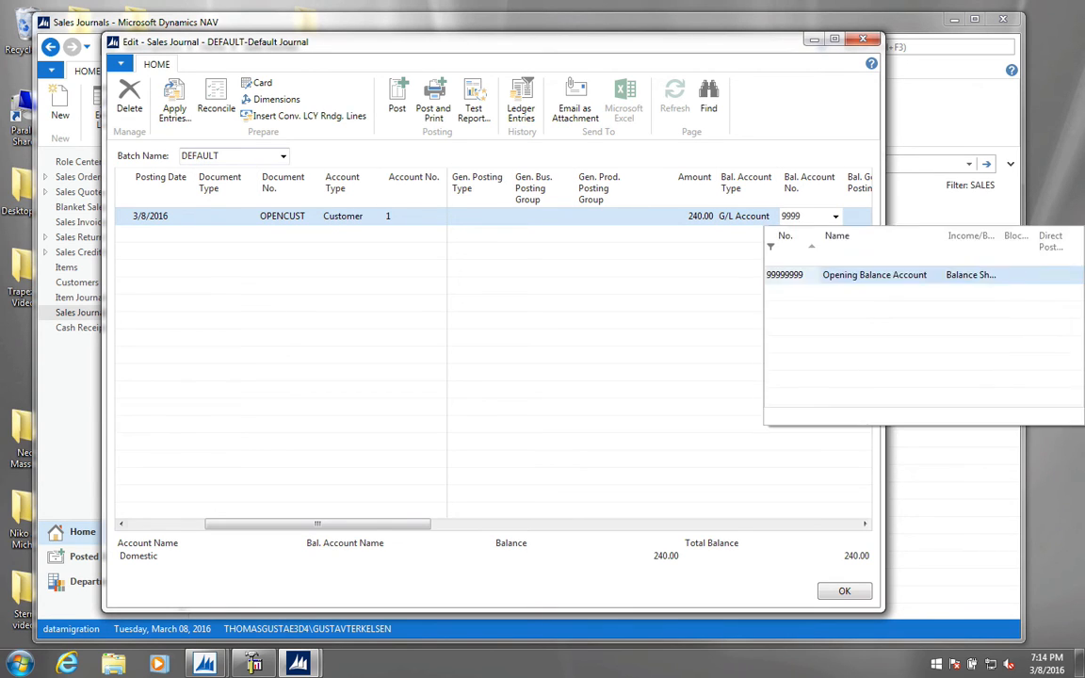
key(Tab)
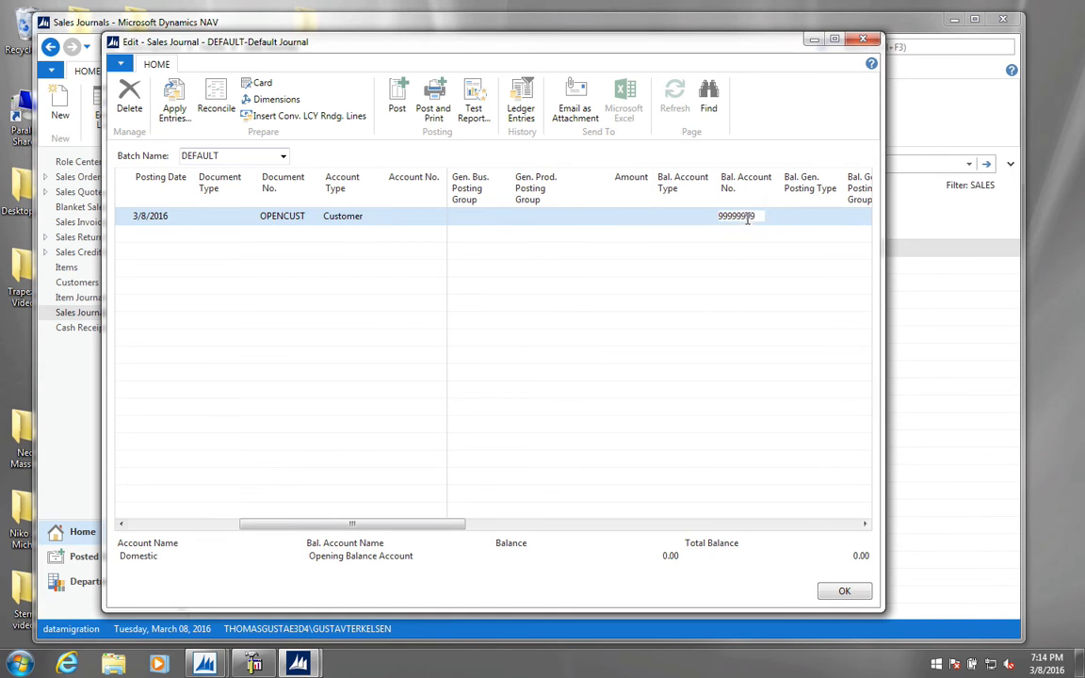
click(769, 218)
key(Delete)
key(Down)
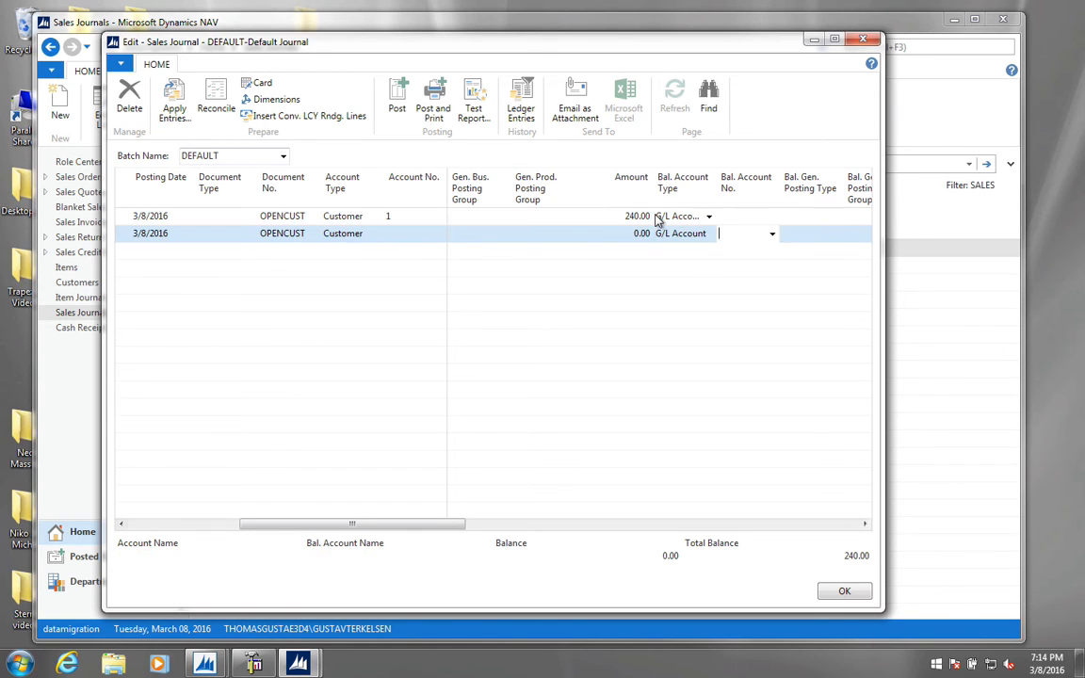
key(Left)
key(Left)
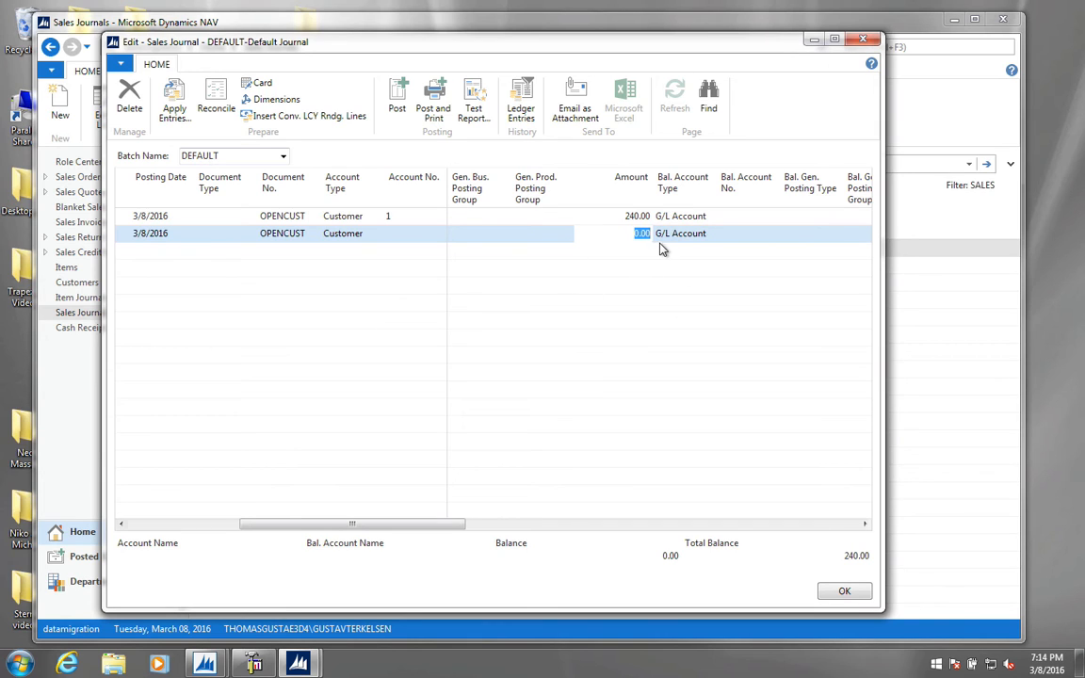
Set the balancing account number of the OPENCUST line to G/L account 99999999
click(634, 217)
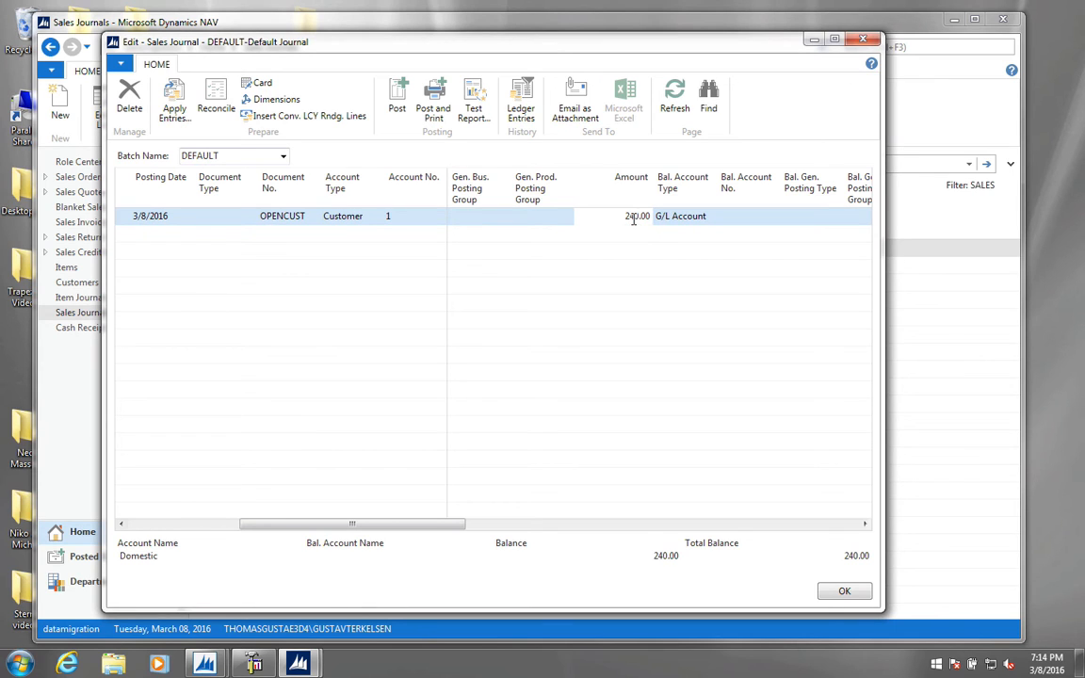
key(Return)
text(99999999)
key(Return)
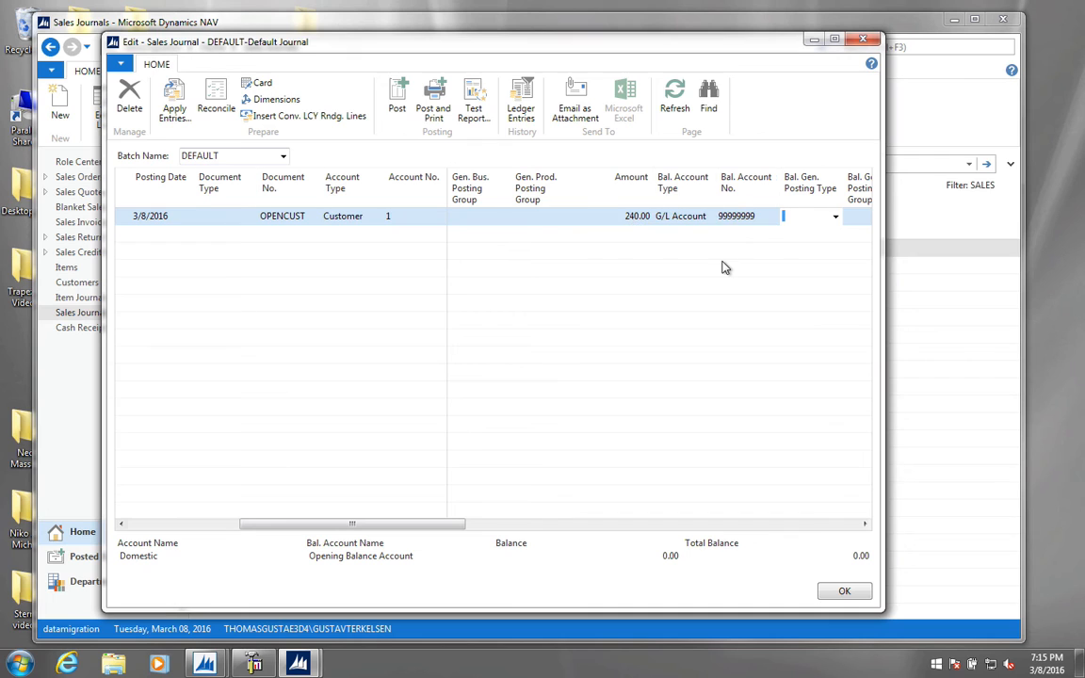
key(Down)
key(Up)
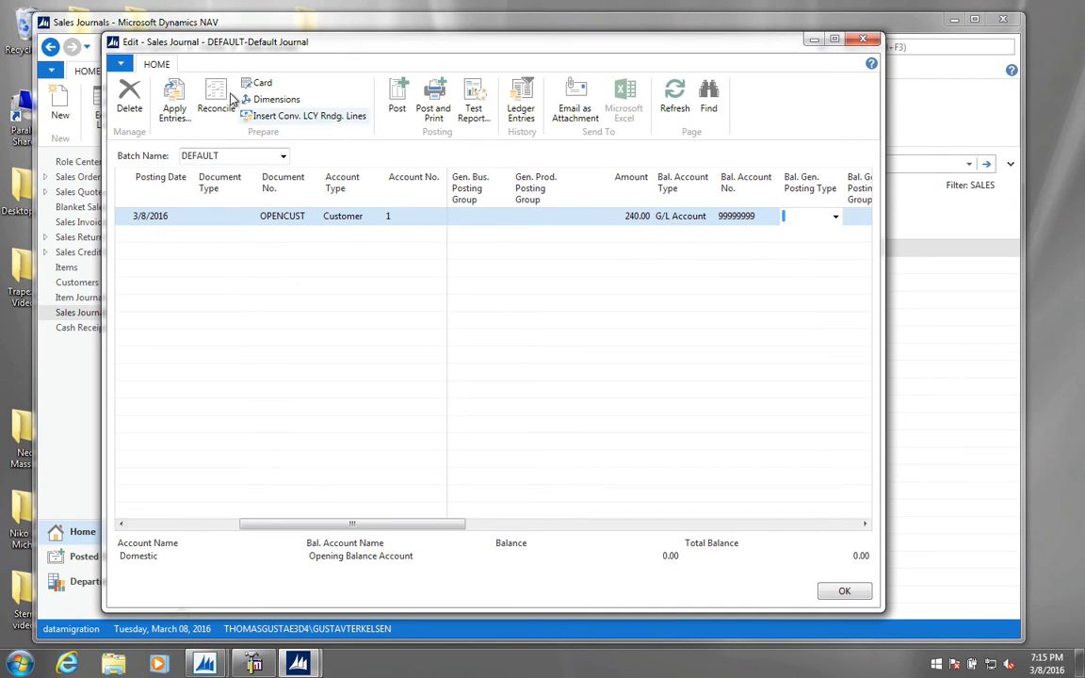
click(391, 107)
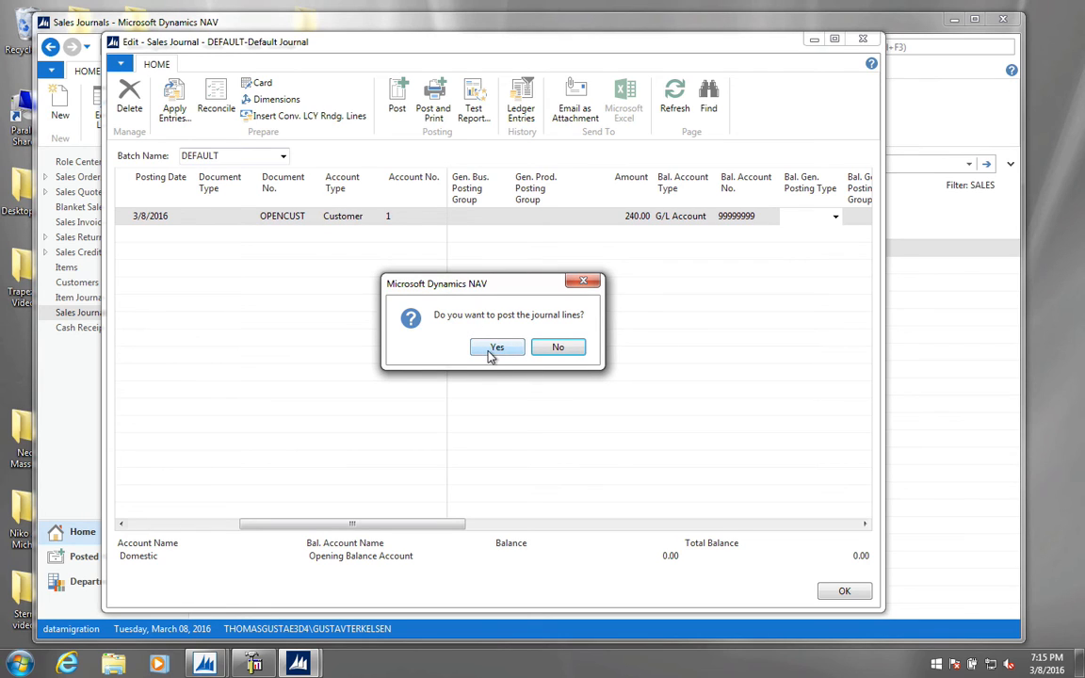
click(559, 346)
click(666, 217)
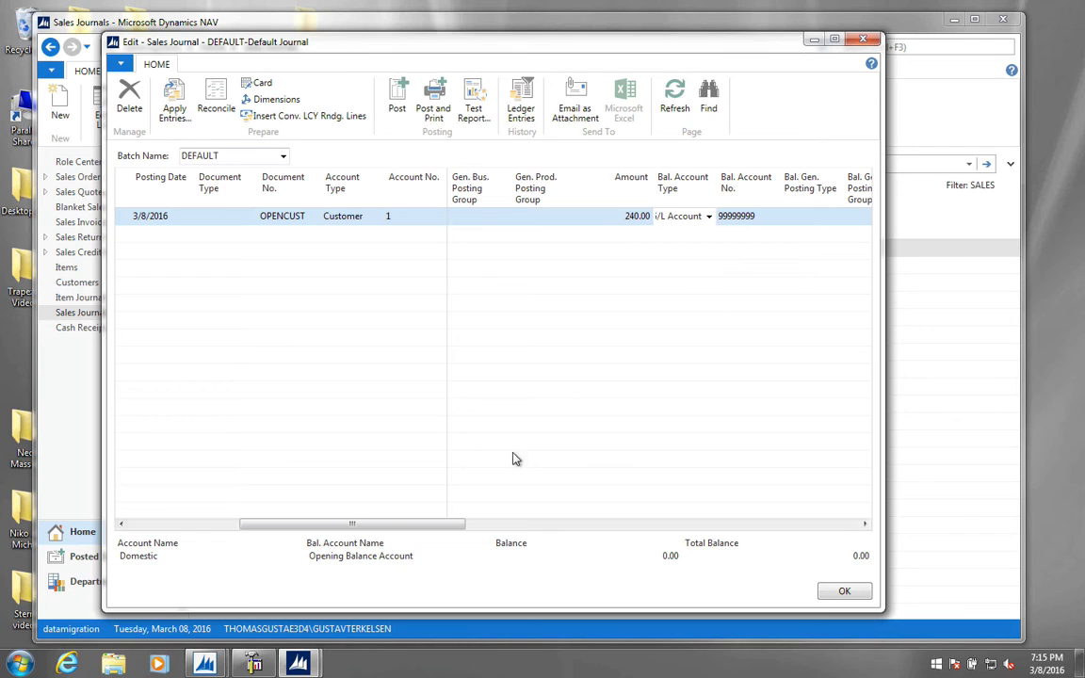
Set the due date of the OPENCUST line to 4/5/2016
drag(352, 523, 533, 520)
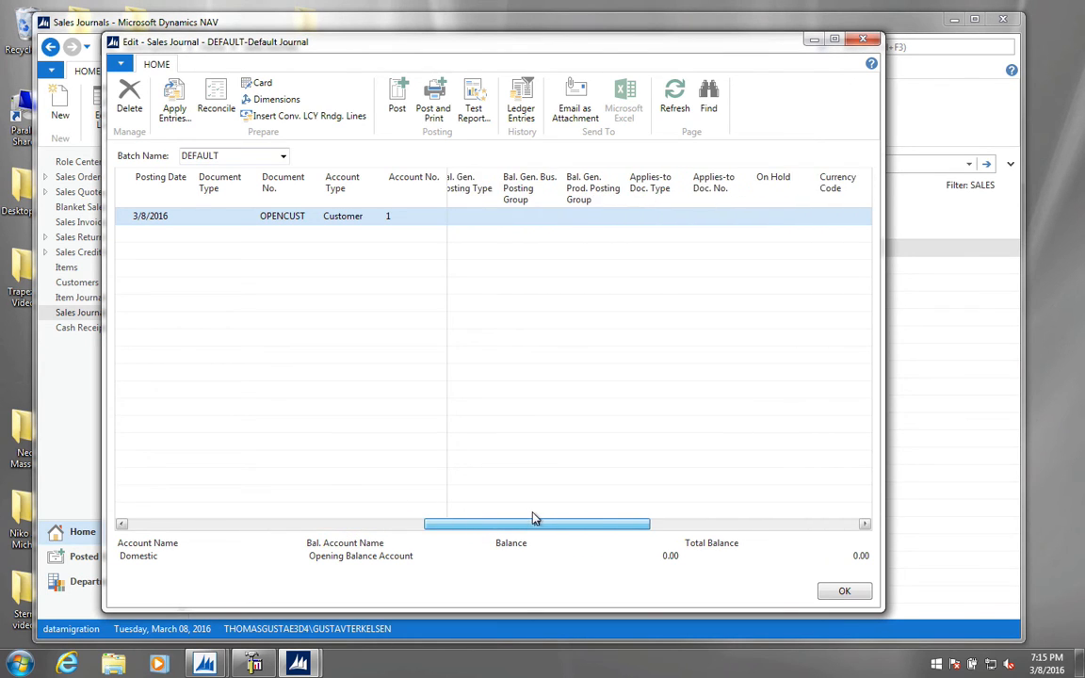
right_click(714, 191)
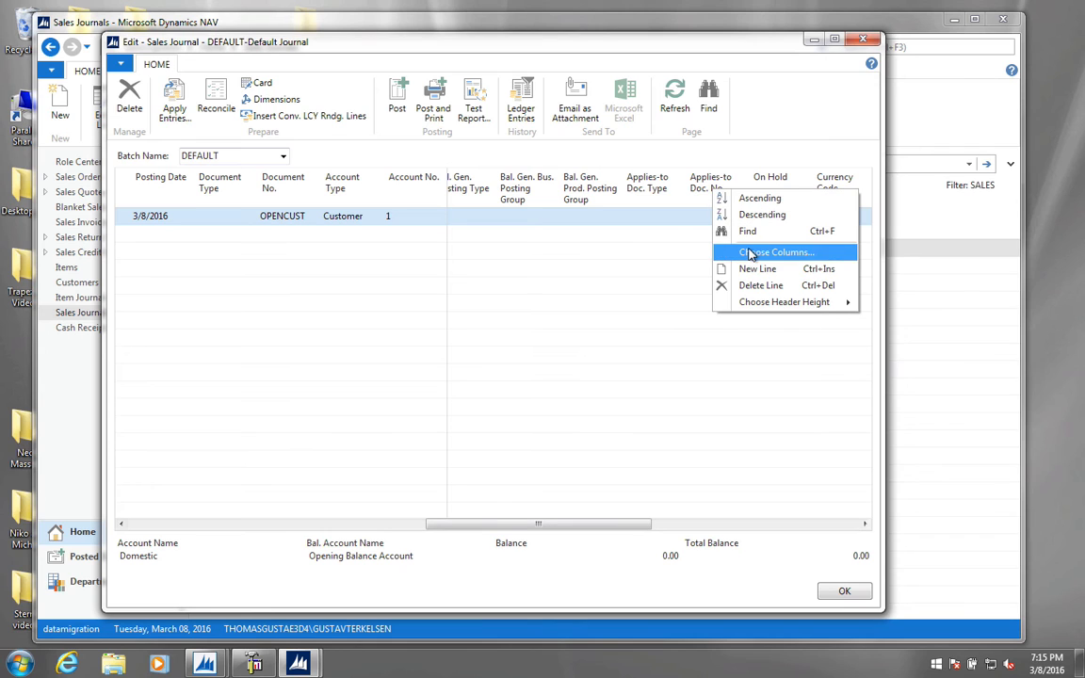
click(551, 532)
drag(552, 531, 664, 525)
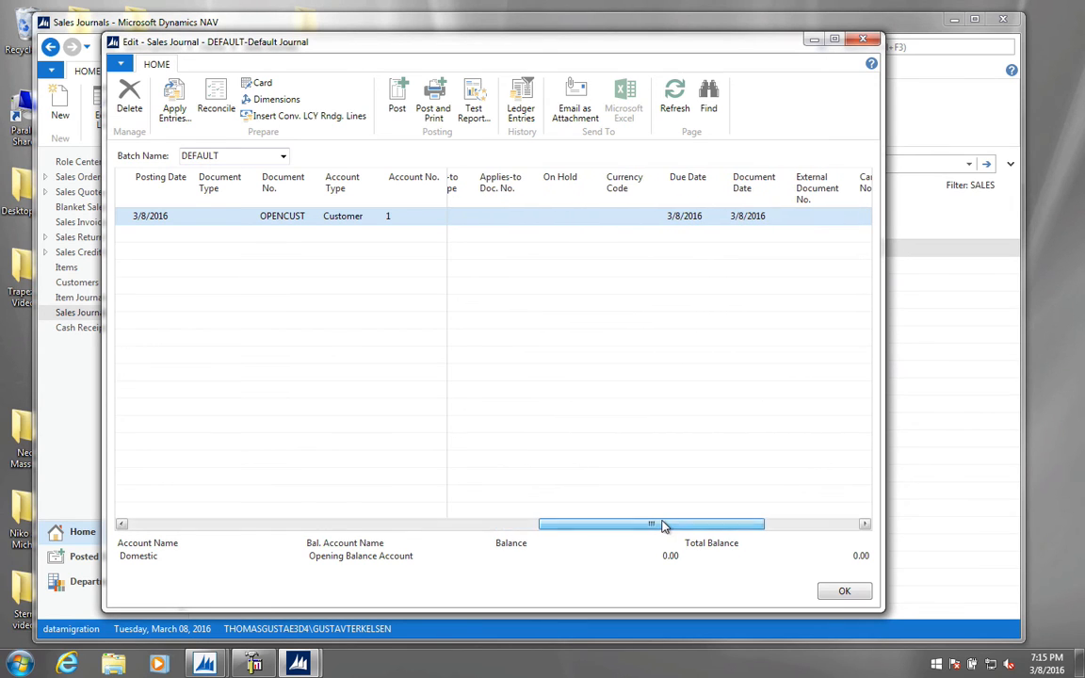
click(694, 223)
click(722, 217)
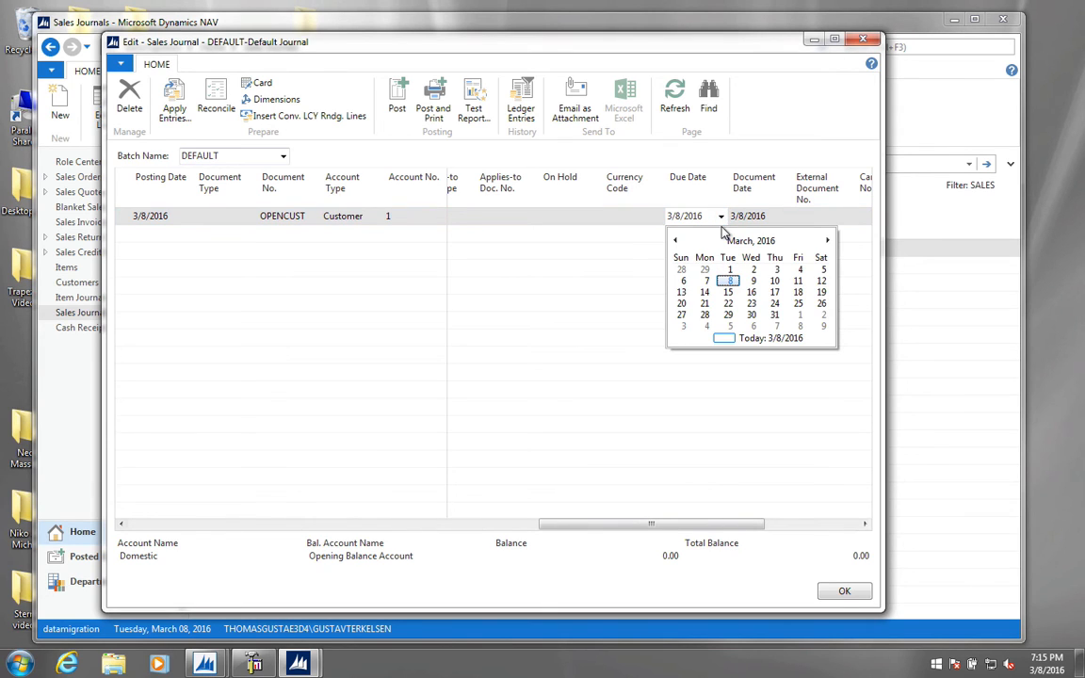
click(828, 241)
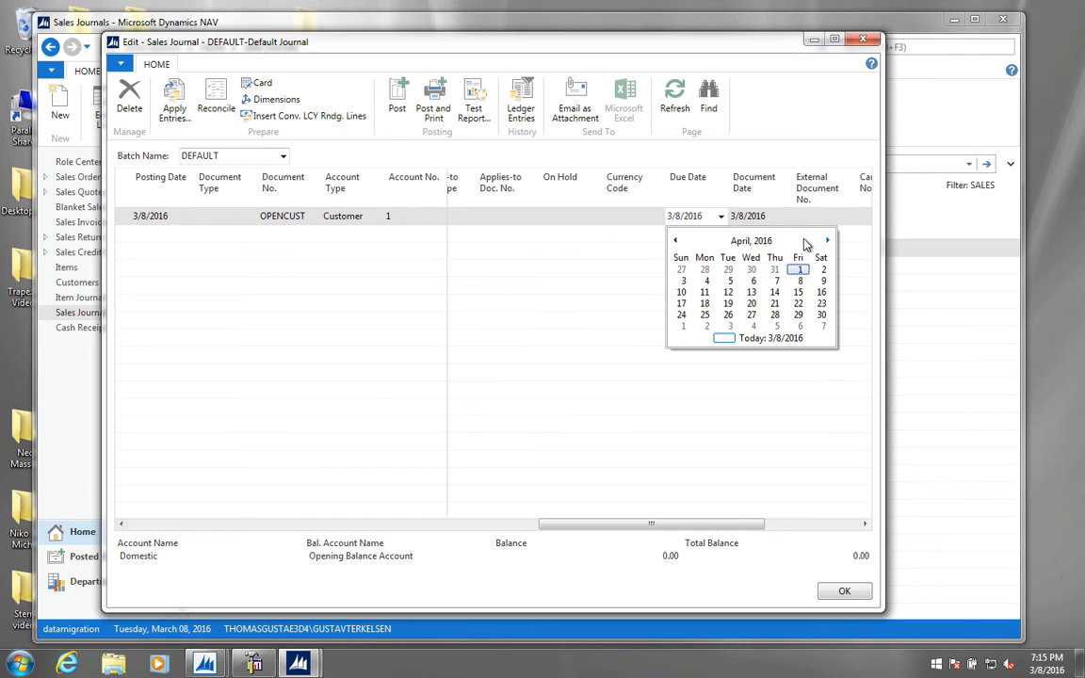
click(731, 283)
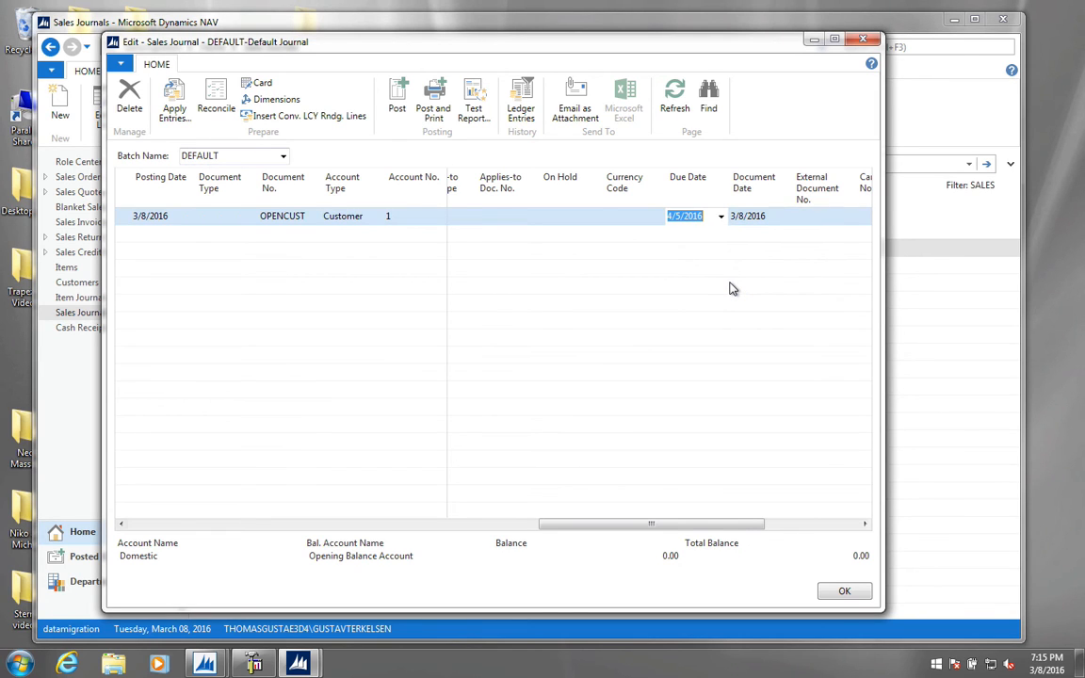
key(Tab)
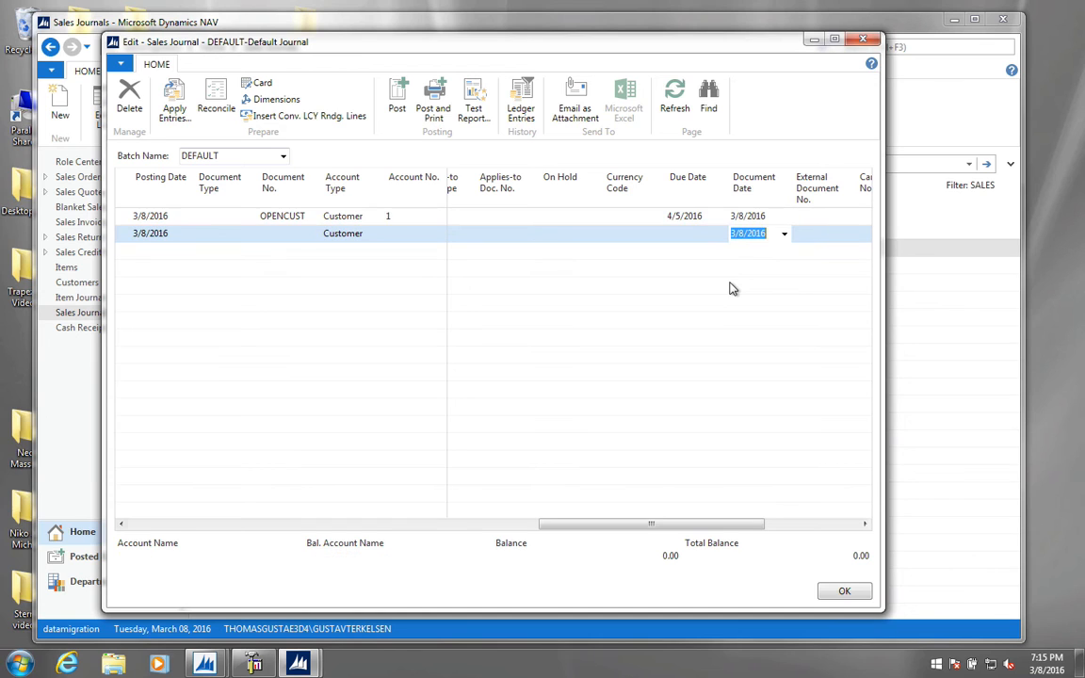
Post the OPENCUST line in the sales journal and close the journal
click(399, 106)
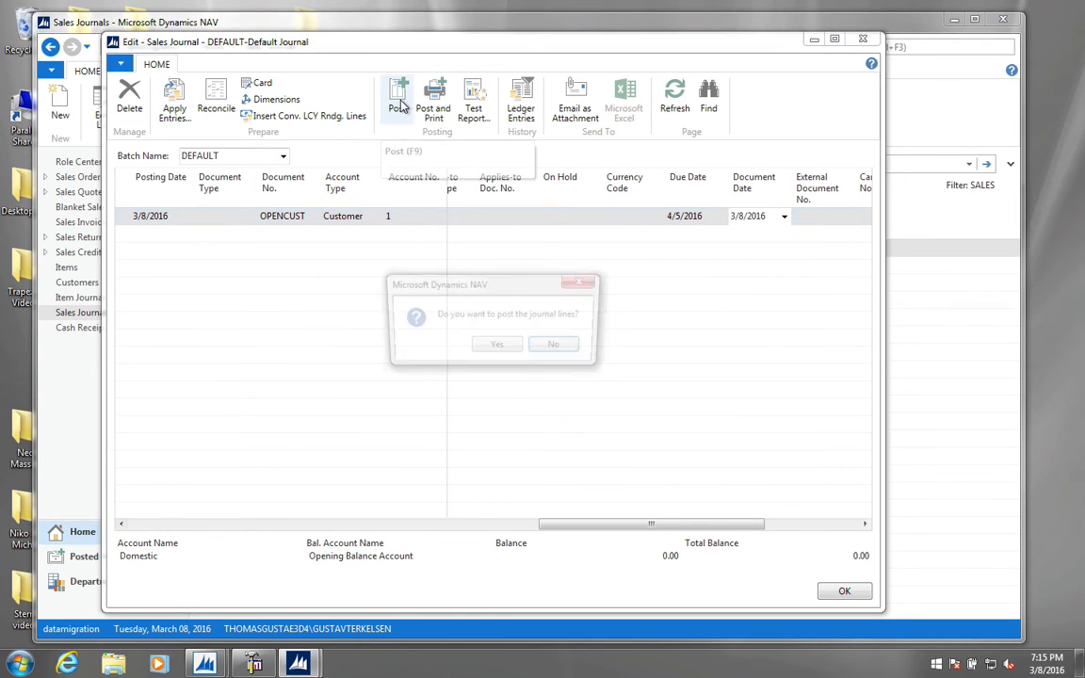
click(502, 348)
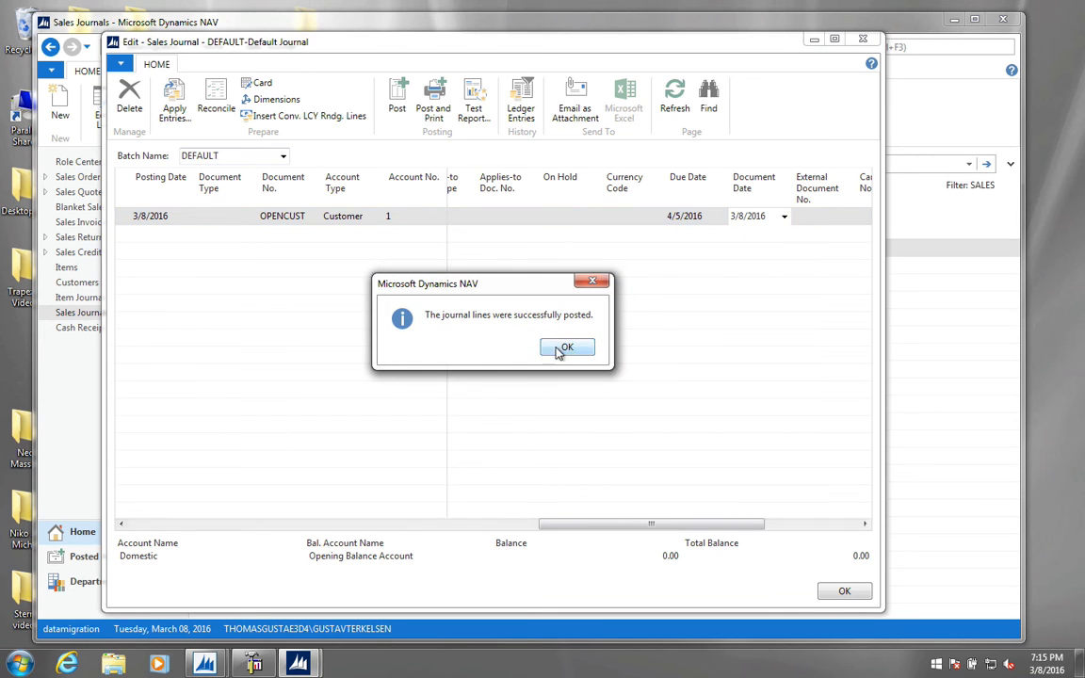
click(563, 349)
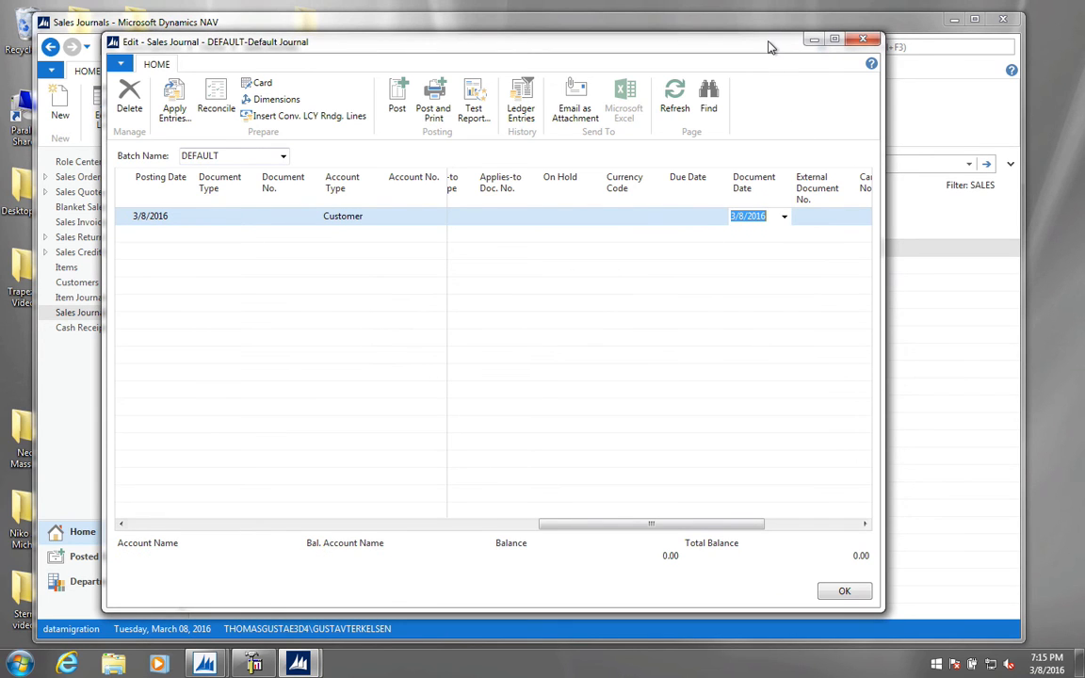
click(861, 40)
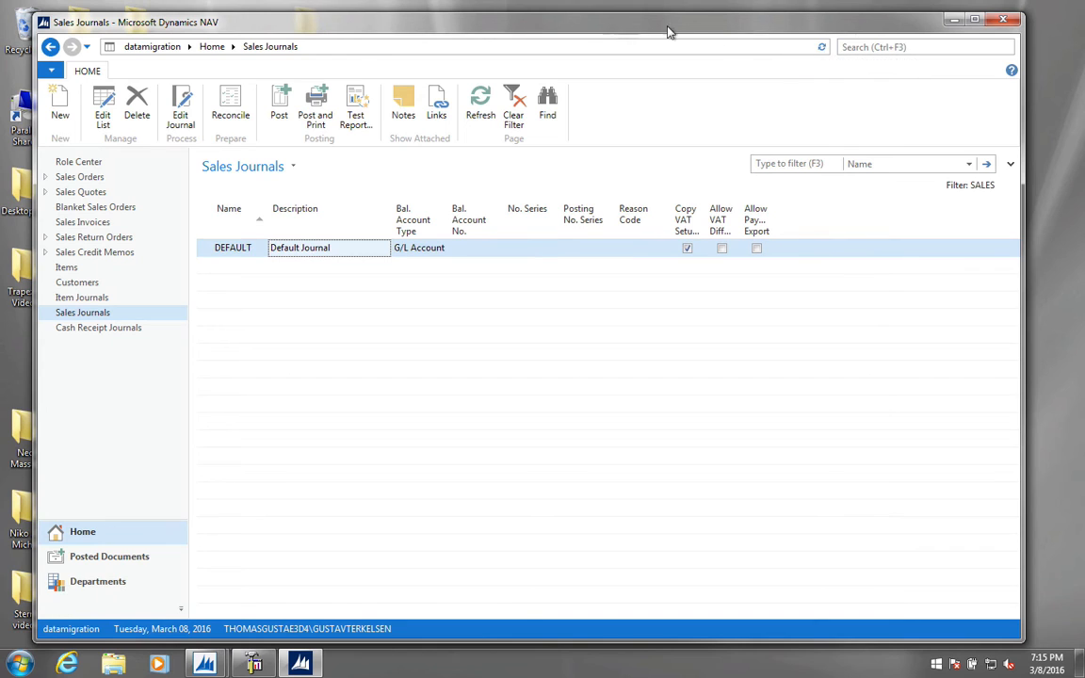
Find the Customers list through search and open the card of the Domestic customer
click(913, 44)
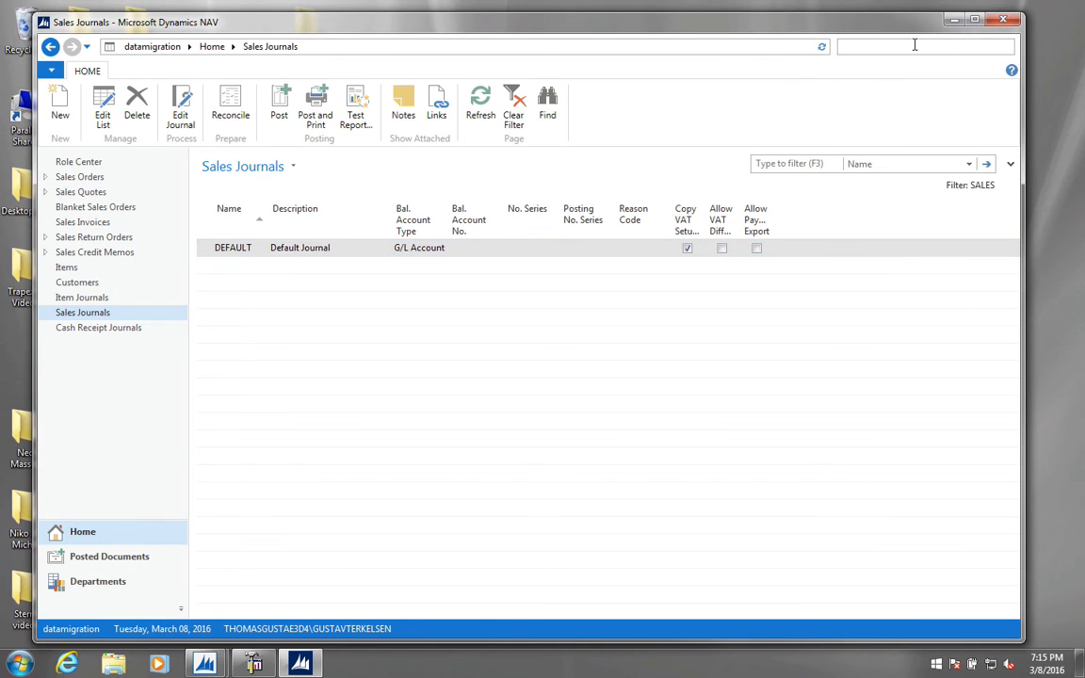
text(cu)
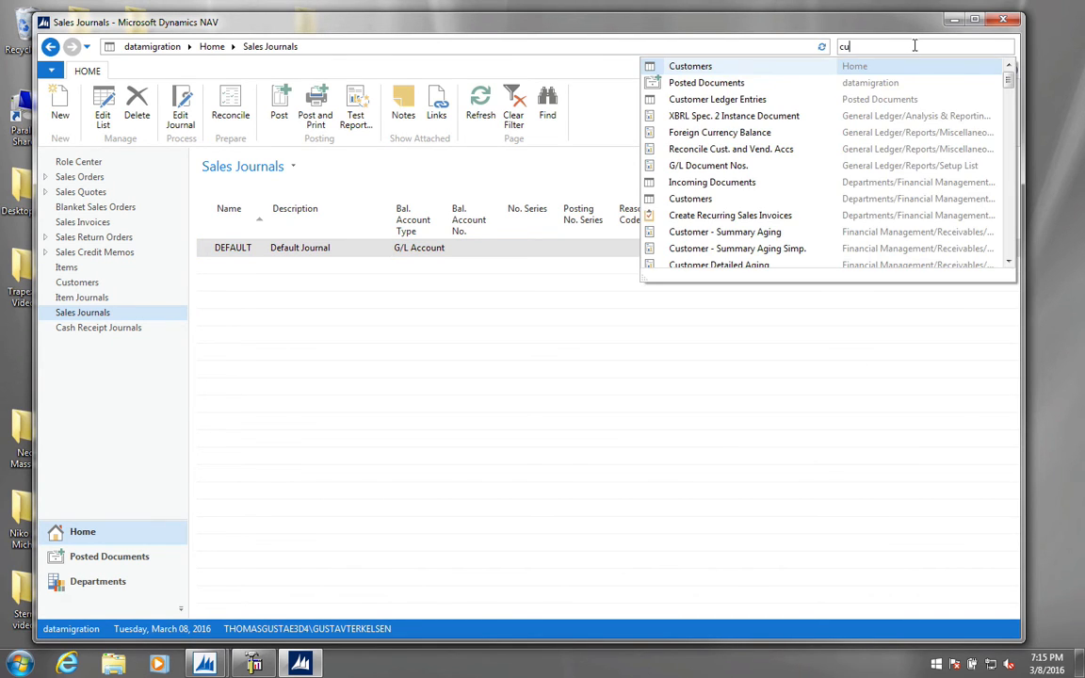
text(st)
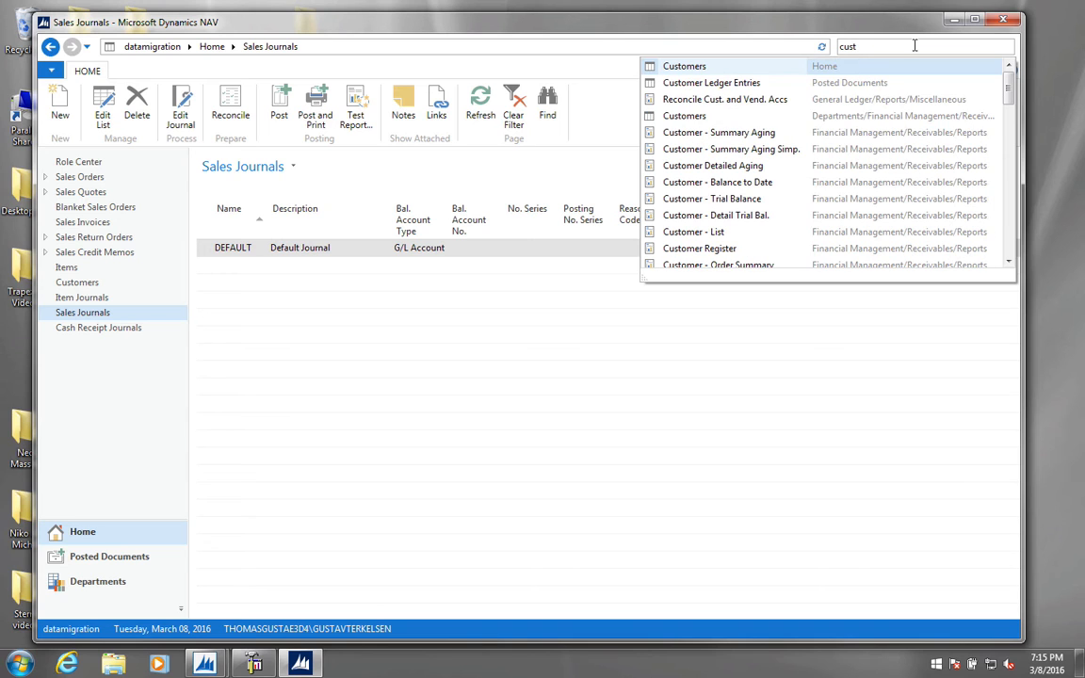
click(729, 66)
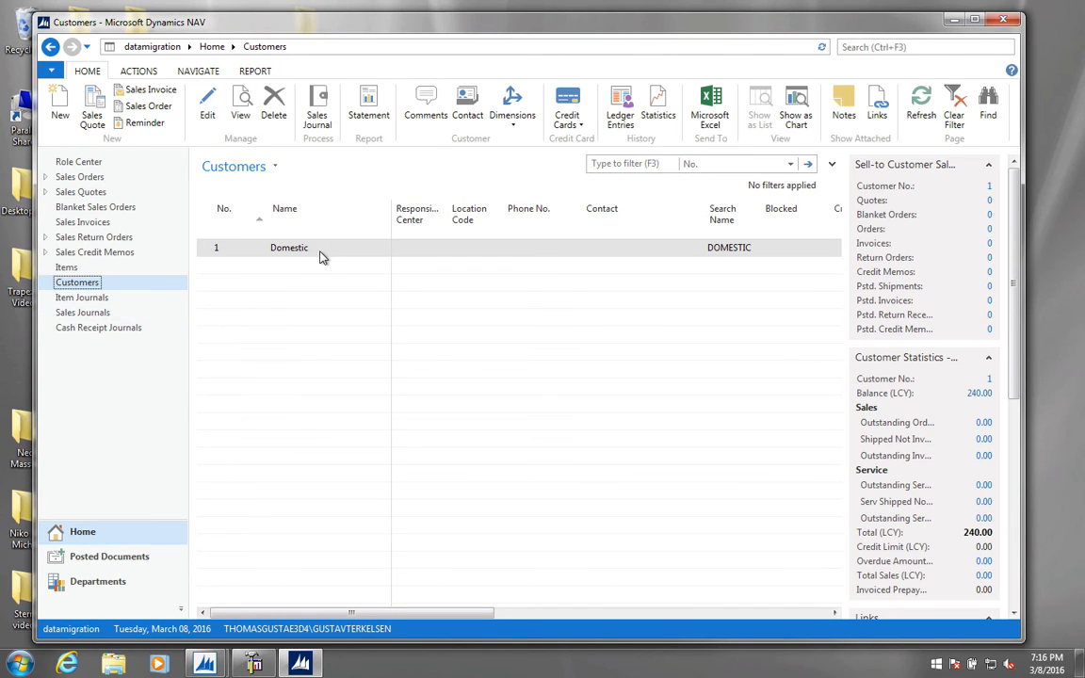
click(320, 255)
double_click(320, 255)
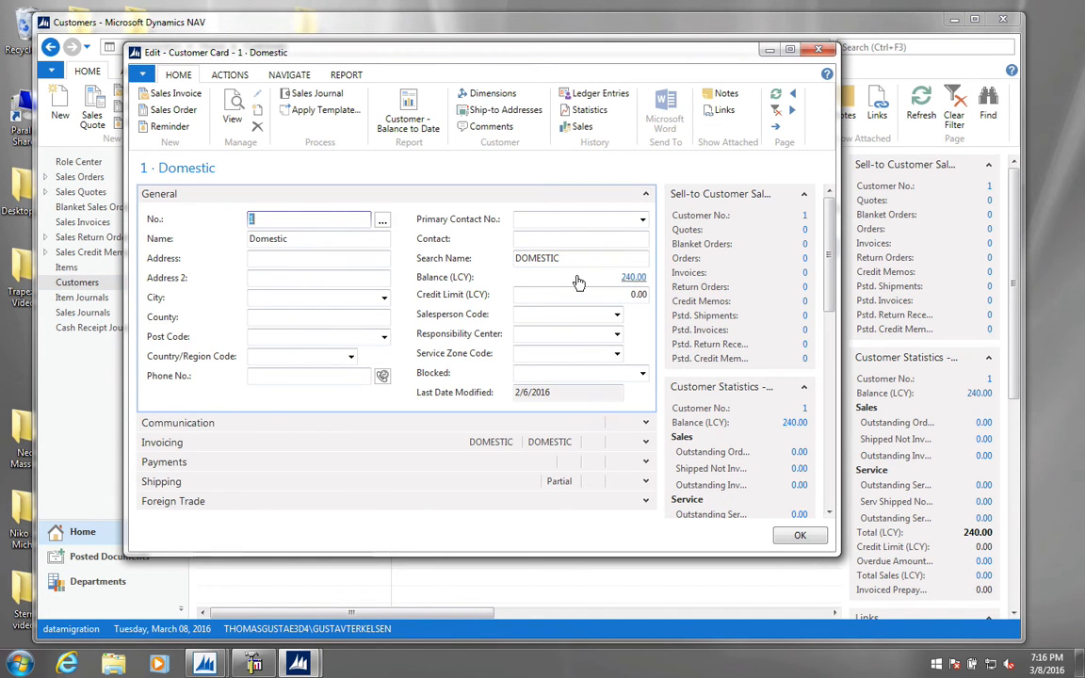
Review the amount and due date of the ledger entry behind the Domestic customer's balance, and close the entries and the card
click(633, 277)
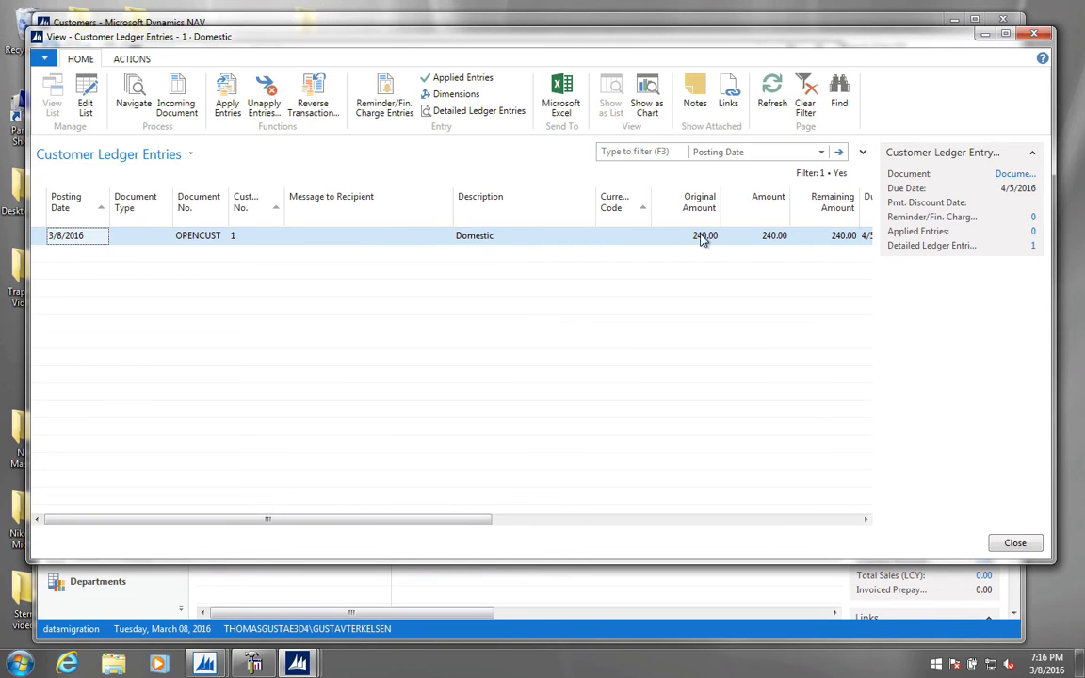
drag(271, 520, 448, 520)
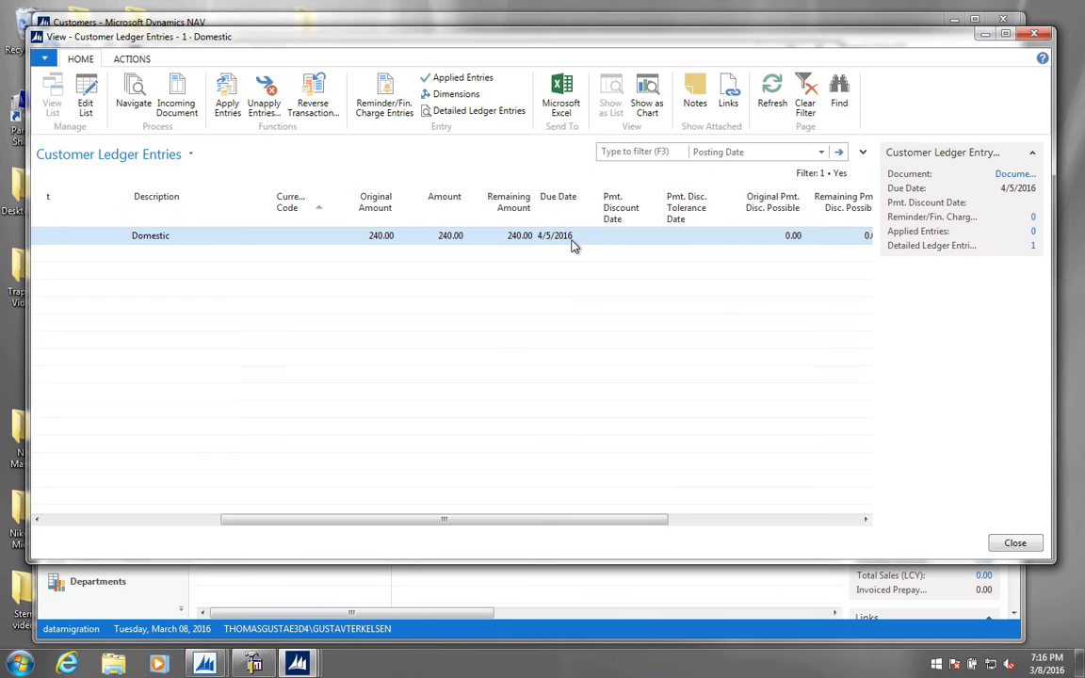
click(1036, 38)
click(803, 60)
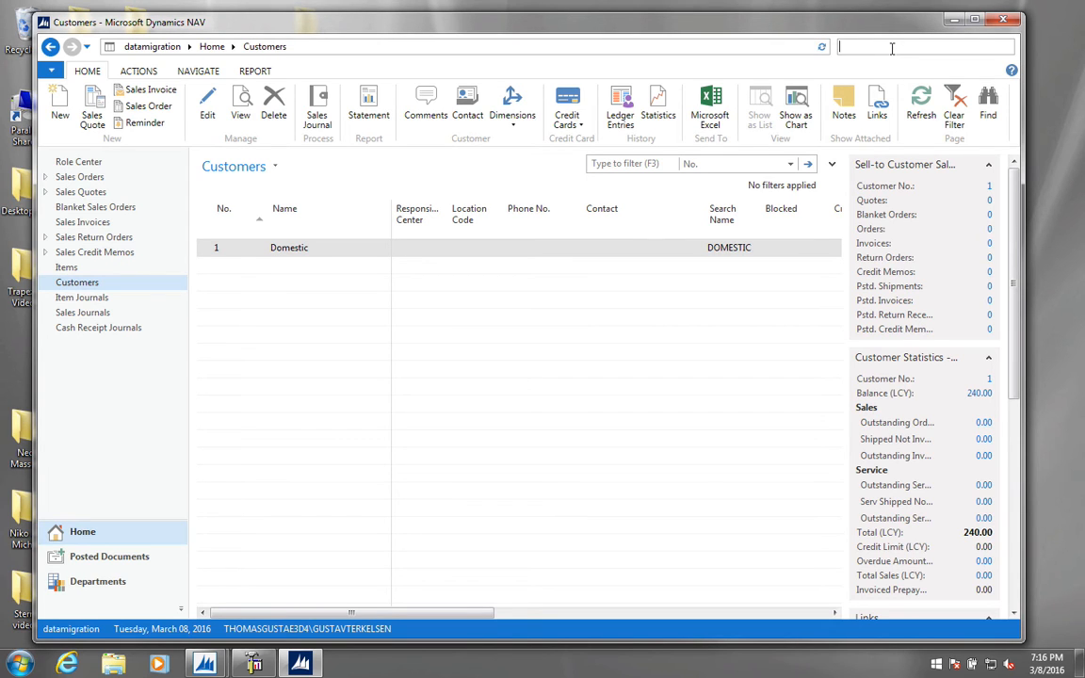
Search for the general ledger's Chart of Accounts and open it to check the account balances
text(cart)
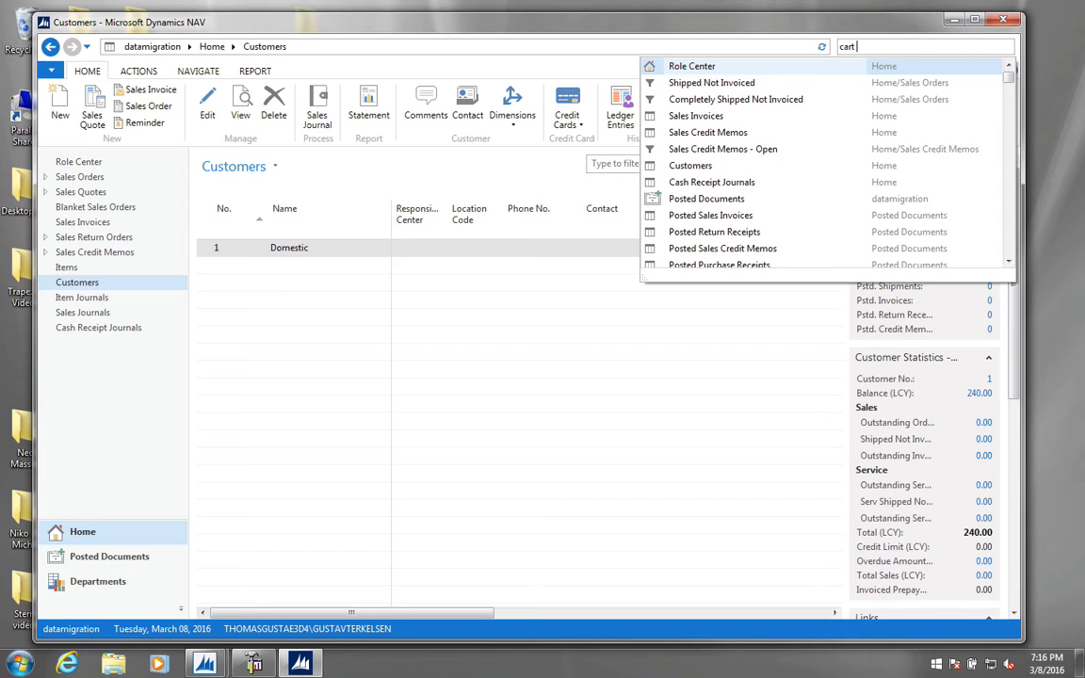
key(BackSpace)
key(BackSpace)
key(BackSpace)
text(hart of)
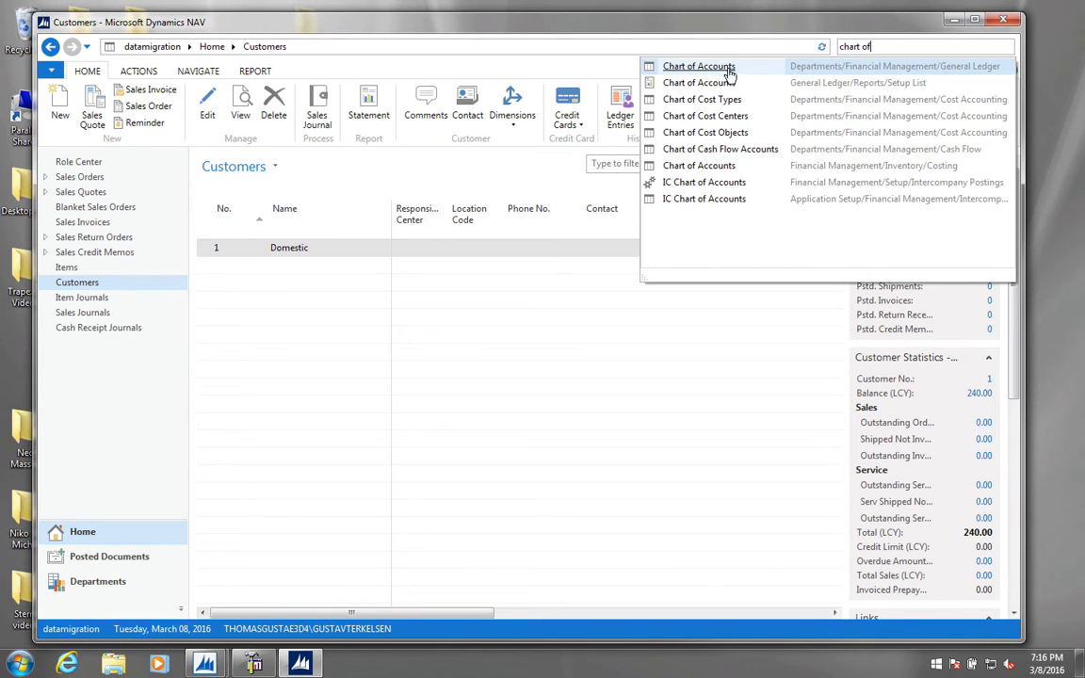
click(728, 71)
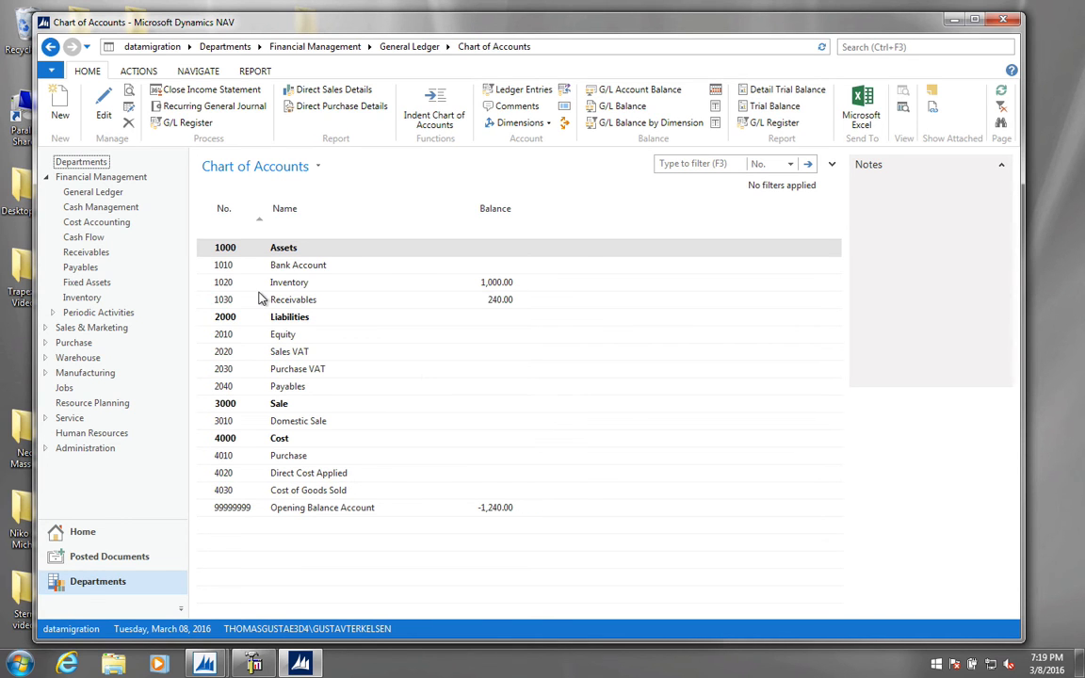
Consult the migration case in the Word document Datamigration.docx, return to Dynamics NAV and open the Purchase Journals under Financial Management/Payables
key(ctrl+Left)
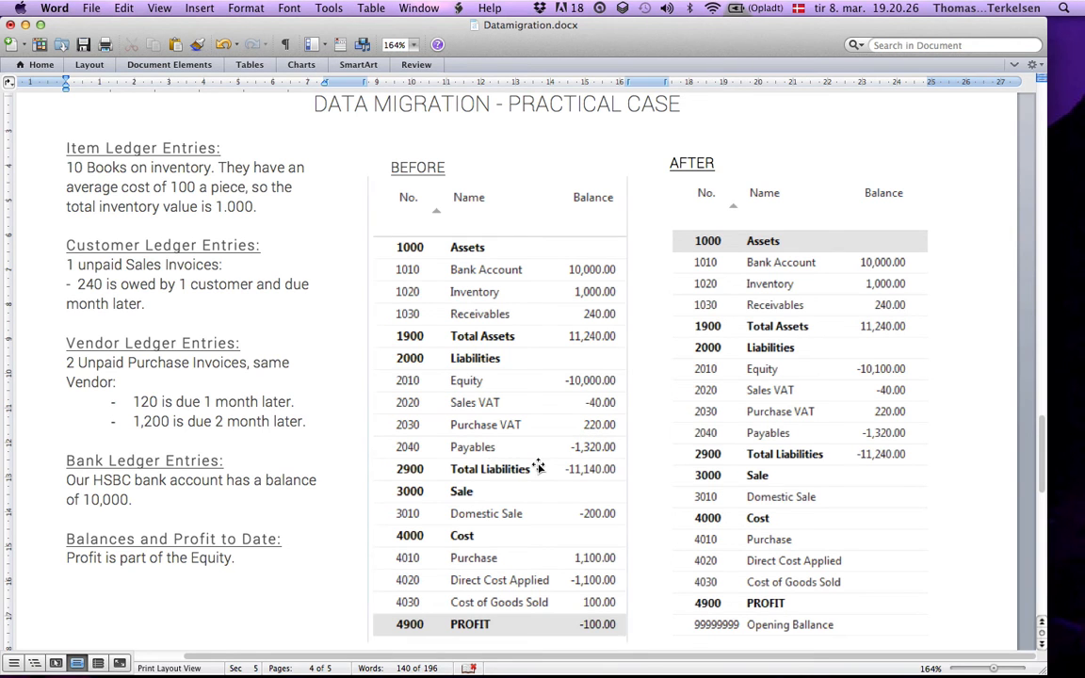
key(ctrl+Right)
click(911, 46)
text(pu)
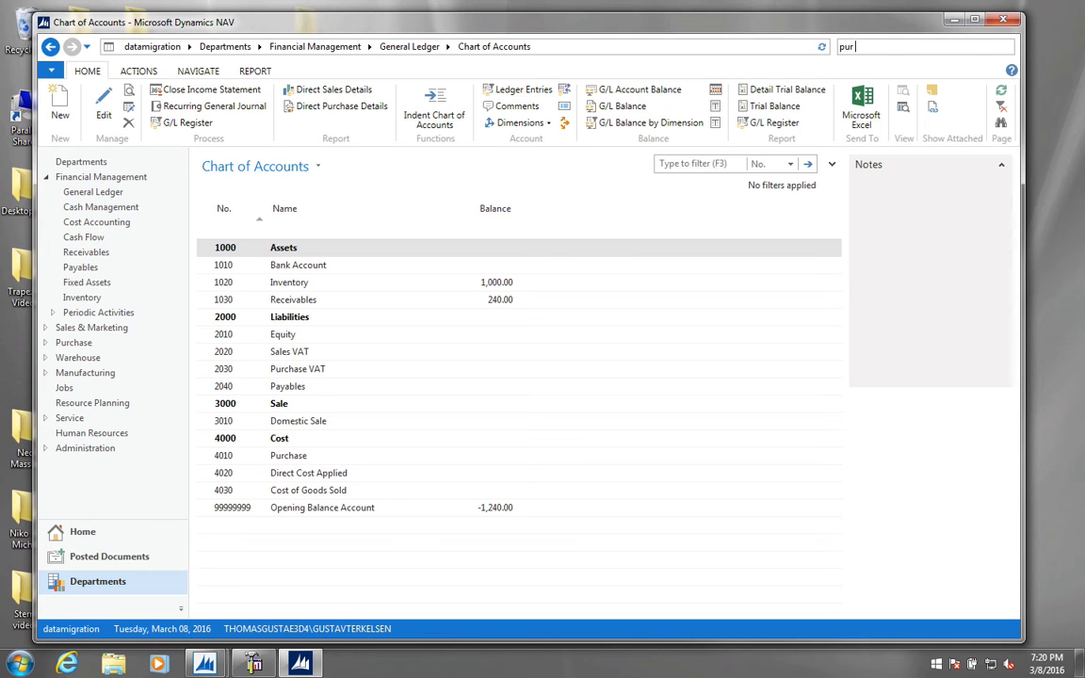
text(r jour)
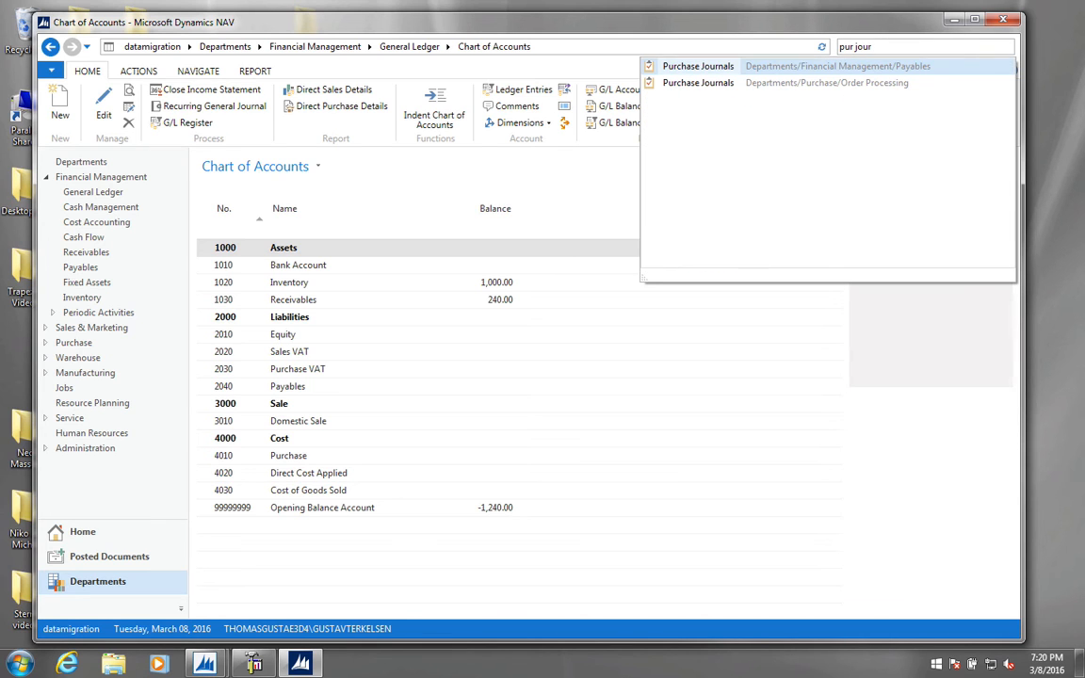
click(693, 69)
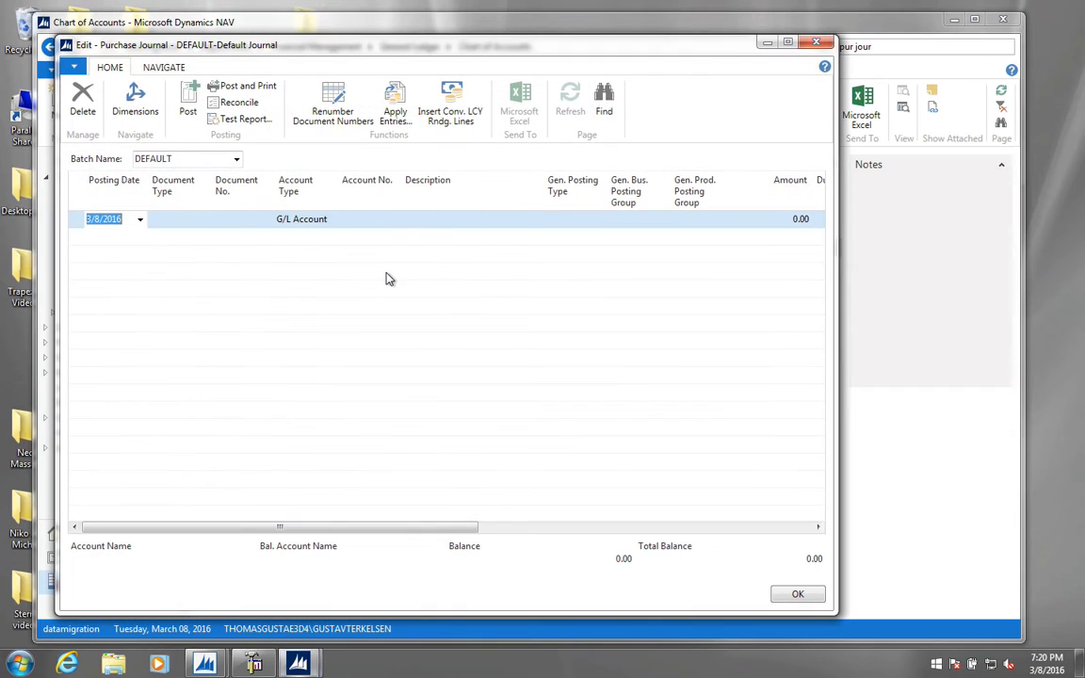
Set the document number of the first purchase journal line to OPENVEND
key(Tab)
key(Tab)
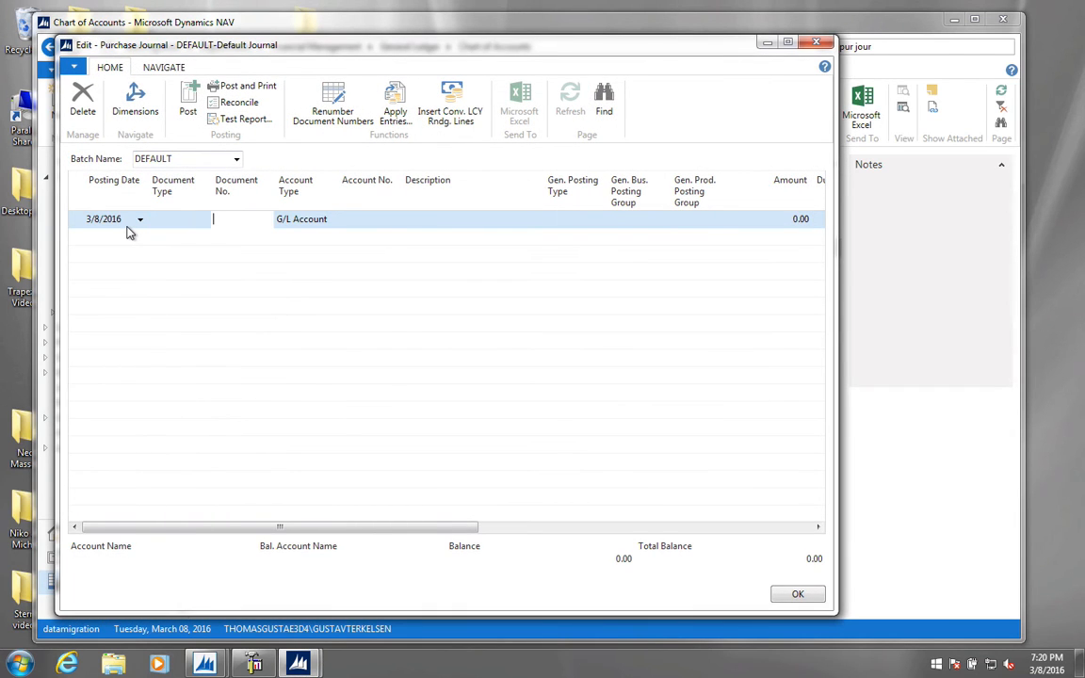
text(OP)
text(ENvedn)
key(BackSpace)
key(BackSpace)
text(nd)
key(Tab)
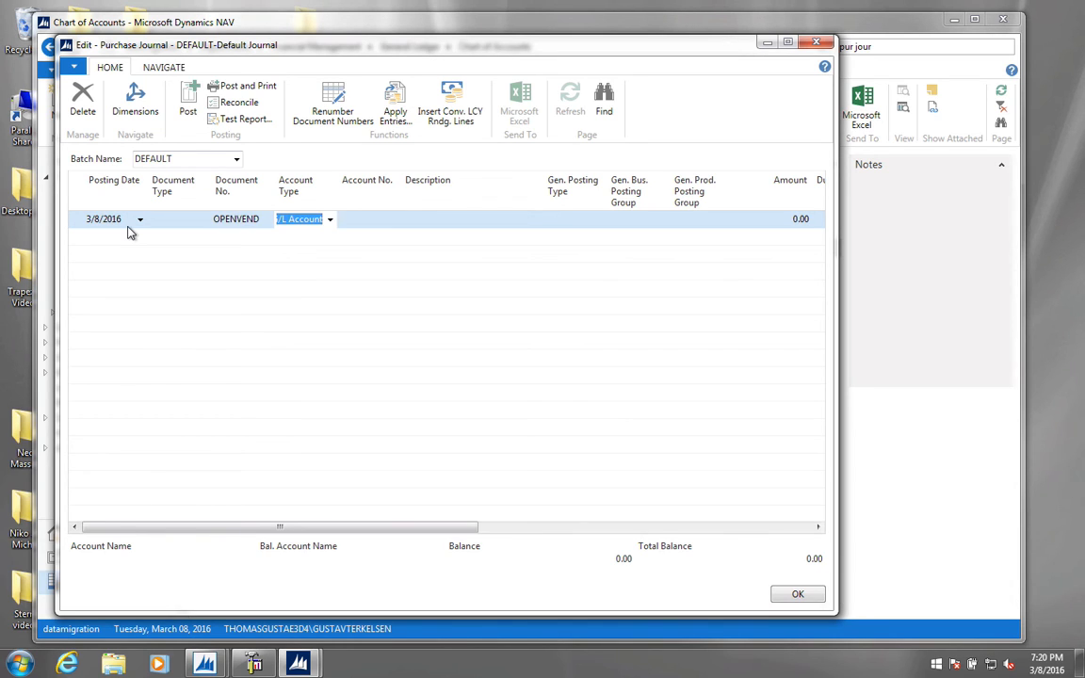
Set the OPENVEND line's account type to Vendor and choose vendor 100, Domestic Vendor, as its account
text(ven)
key(Tab)
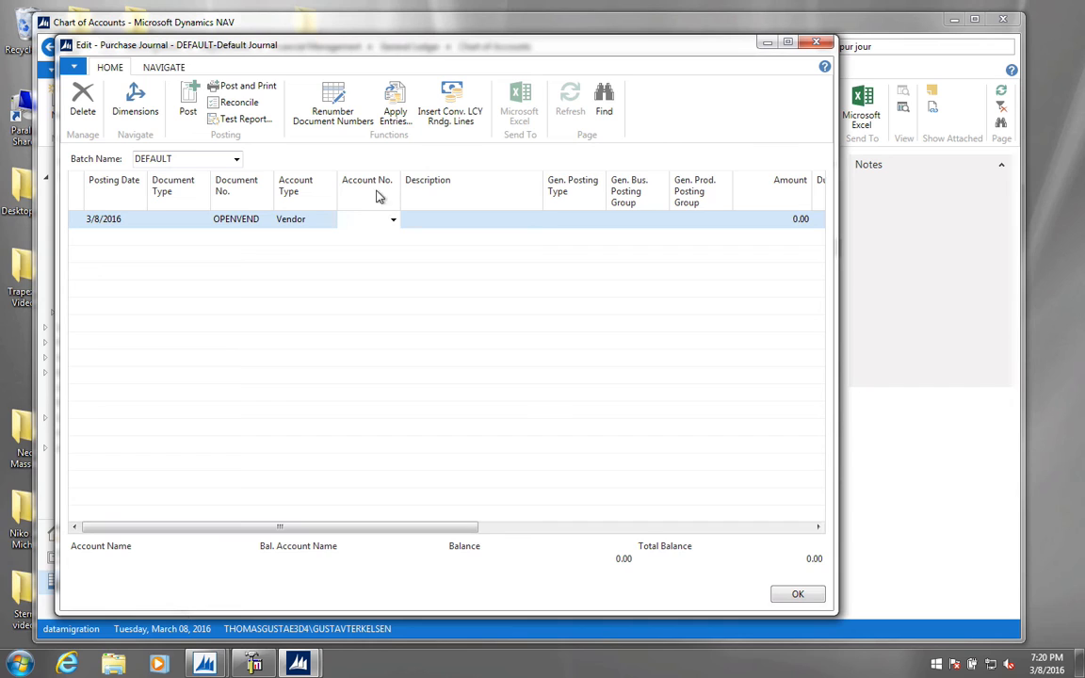
click(393, 220)
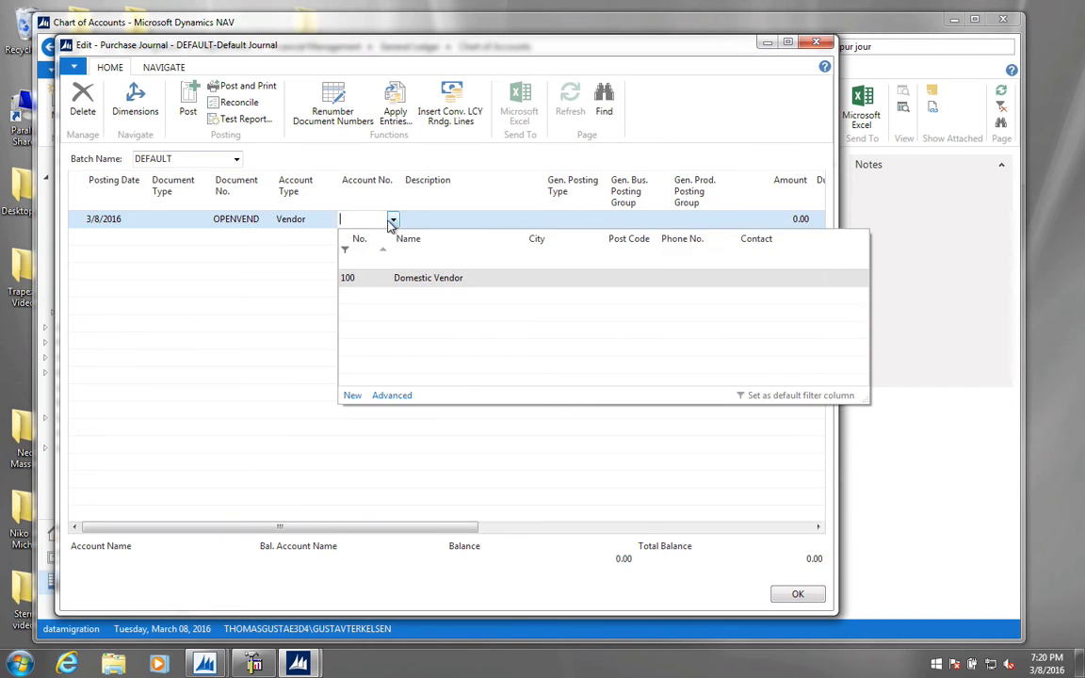
click(368, 278)
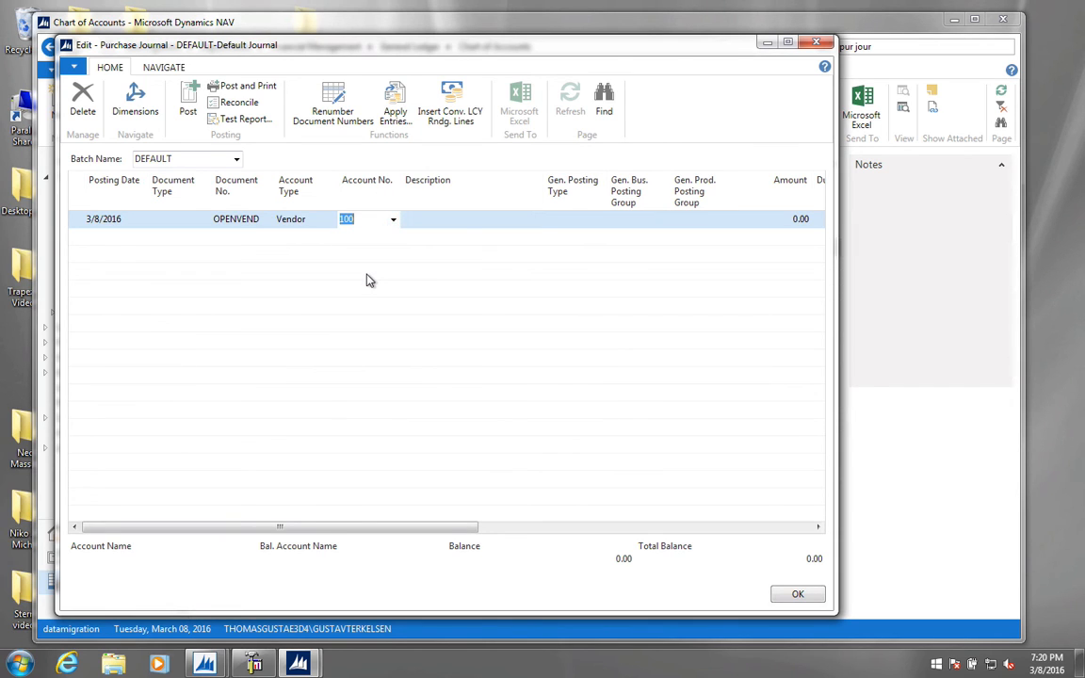
Set the amount of the OPENVEND line to -120
key(Tab)
key(Tab)
key(Tab)
key(Tab)
key(Tab)
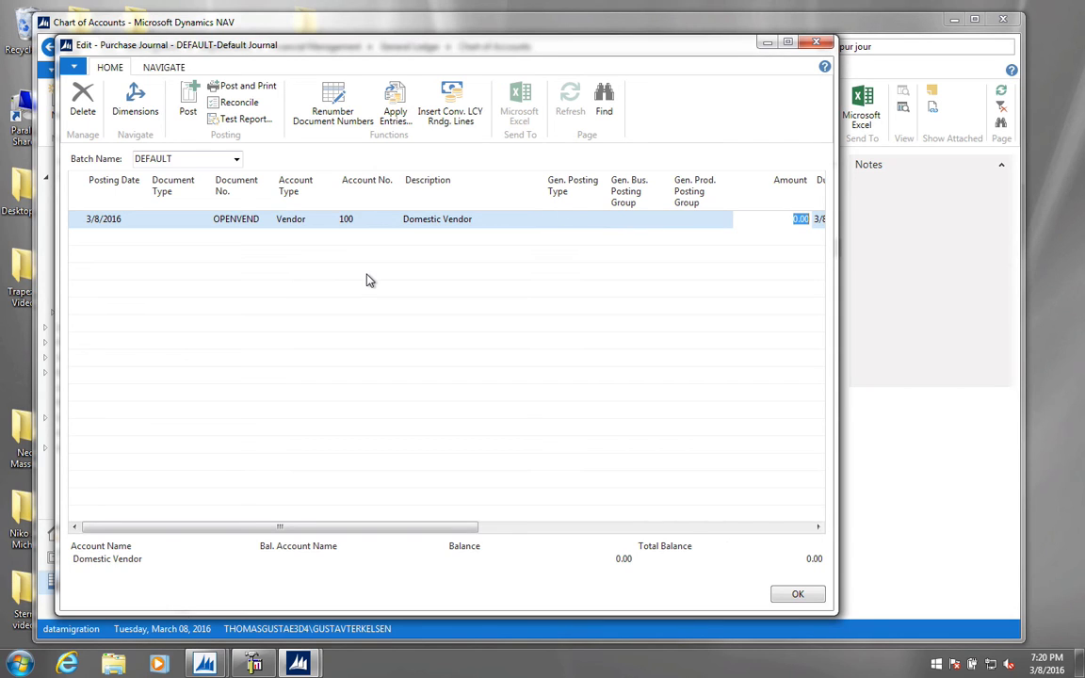
text(-)
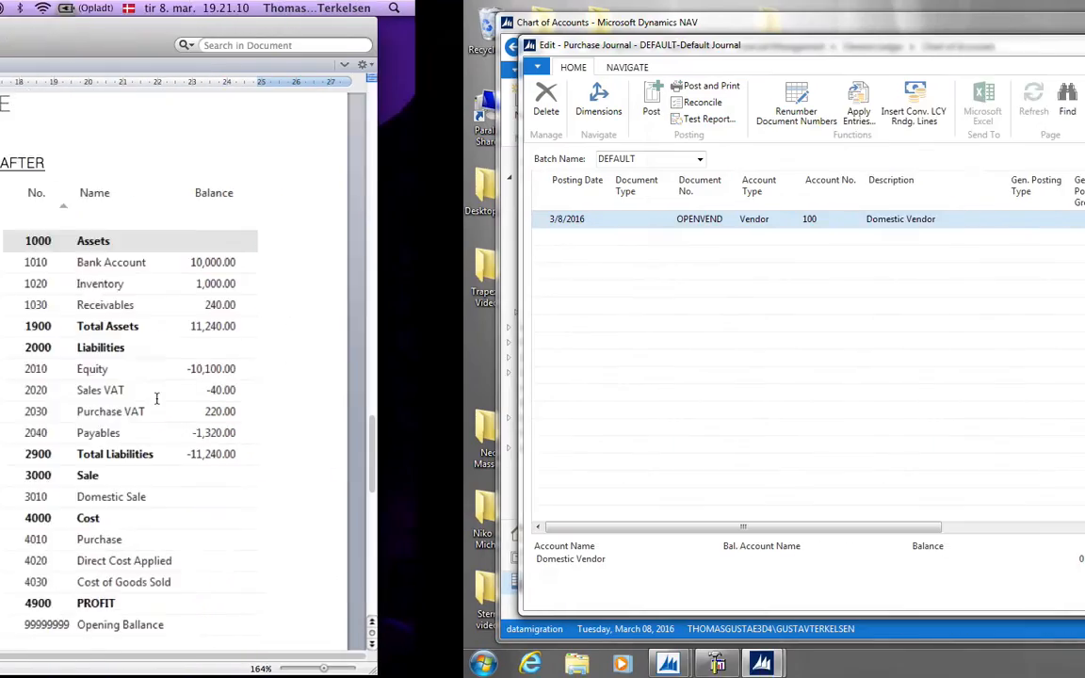
key(BackSpace)
key(BackSpace)
key(BackSpace)
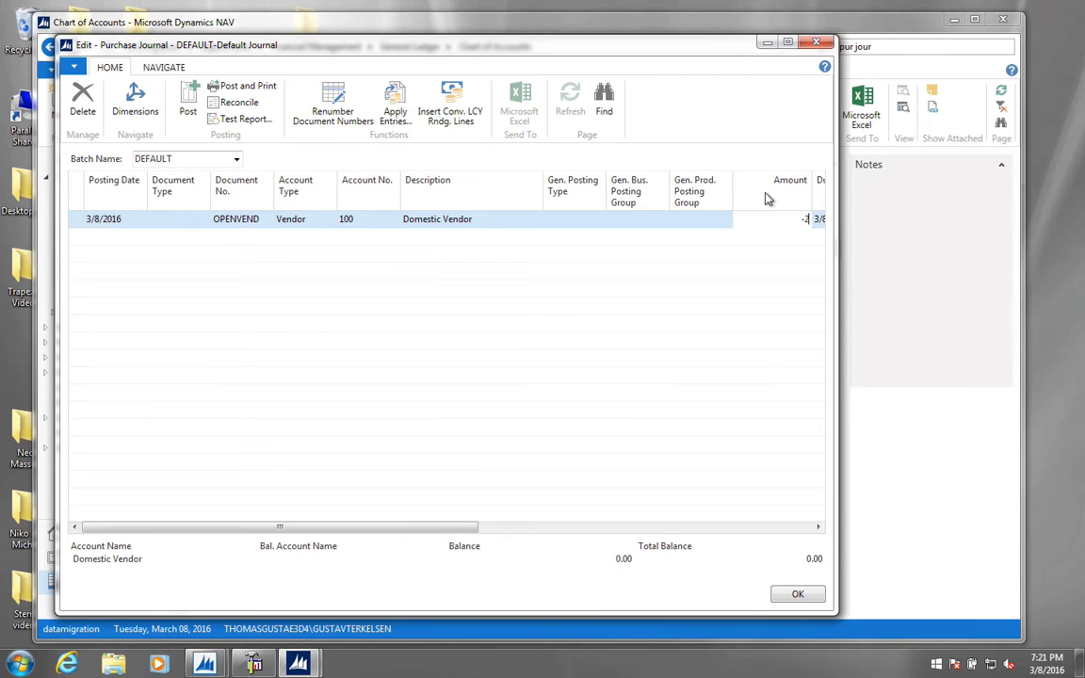
text(120)
key(Tab)
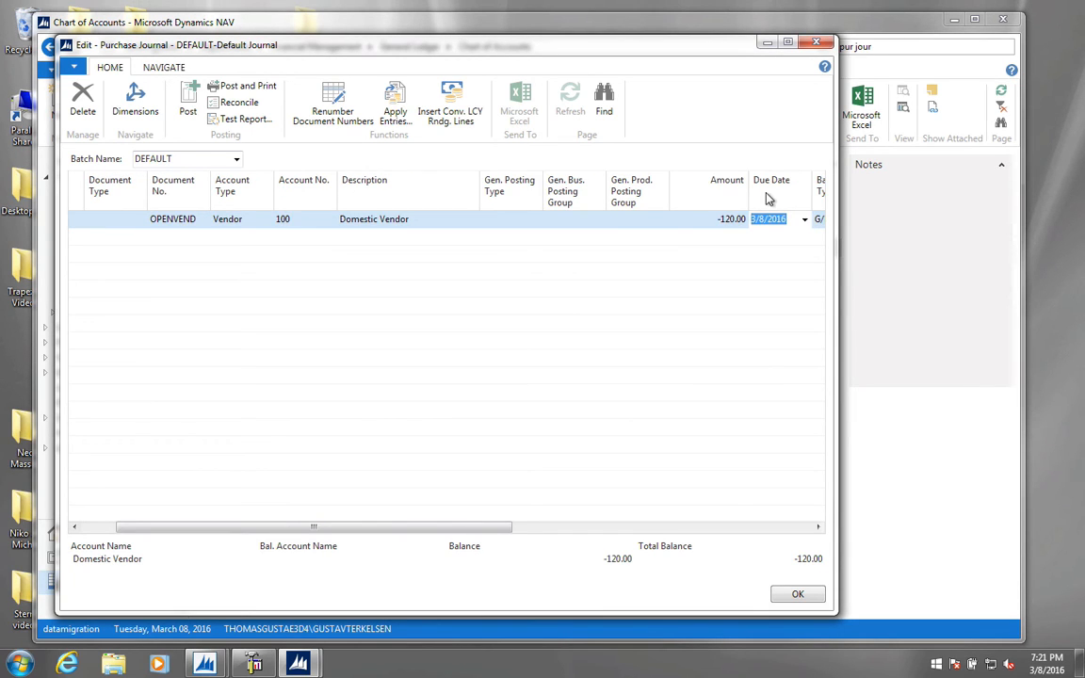
Set the due date of the OPENVEND line to 4/12/2016
click(805, 218)
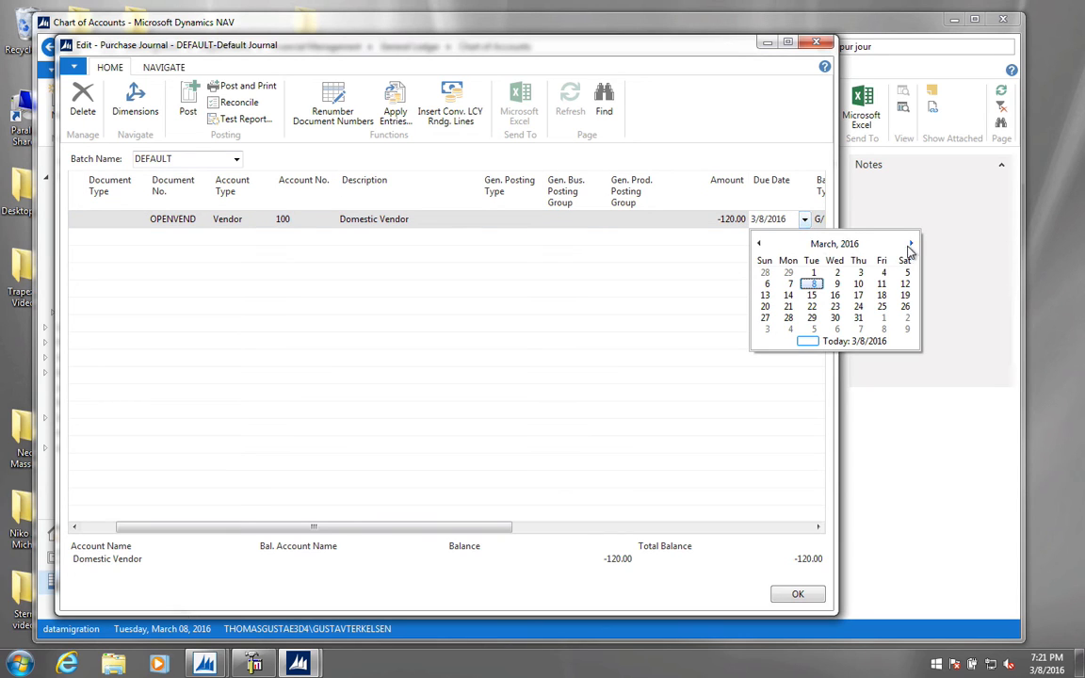
click(911, 244)
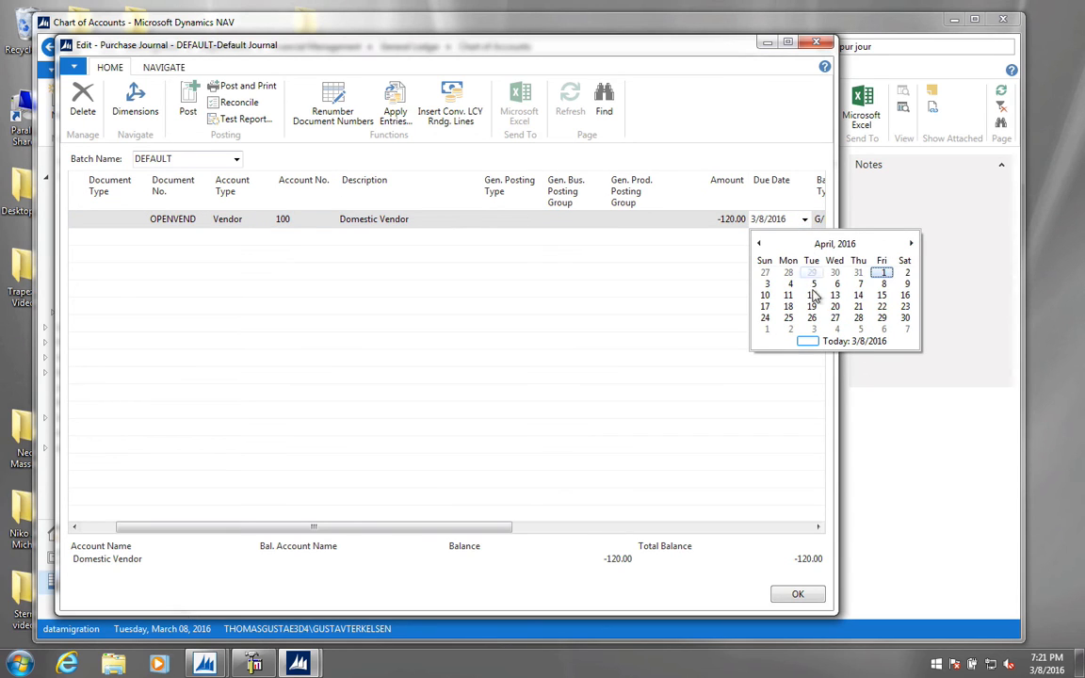
click(816, 296)
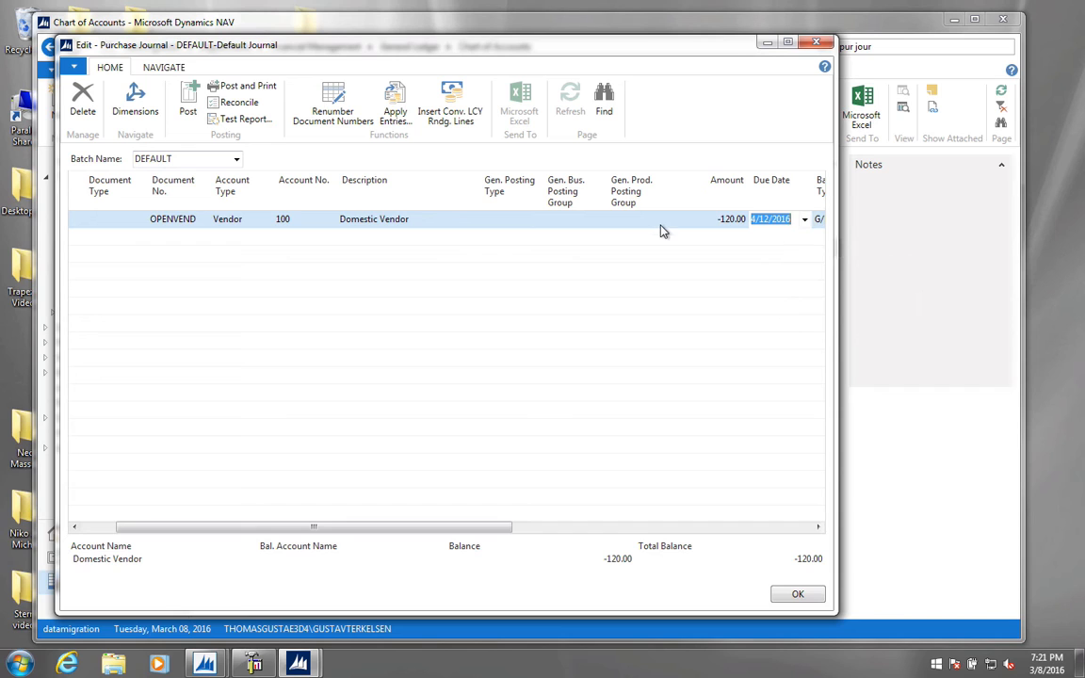
Set the balancing account number of the OPENVEND line to G/L account 99999999
key(Tab)
key(Tab)
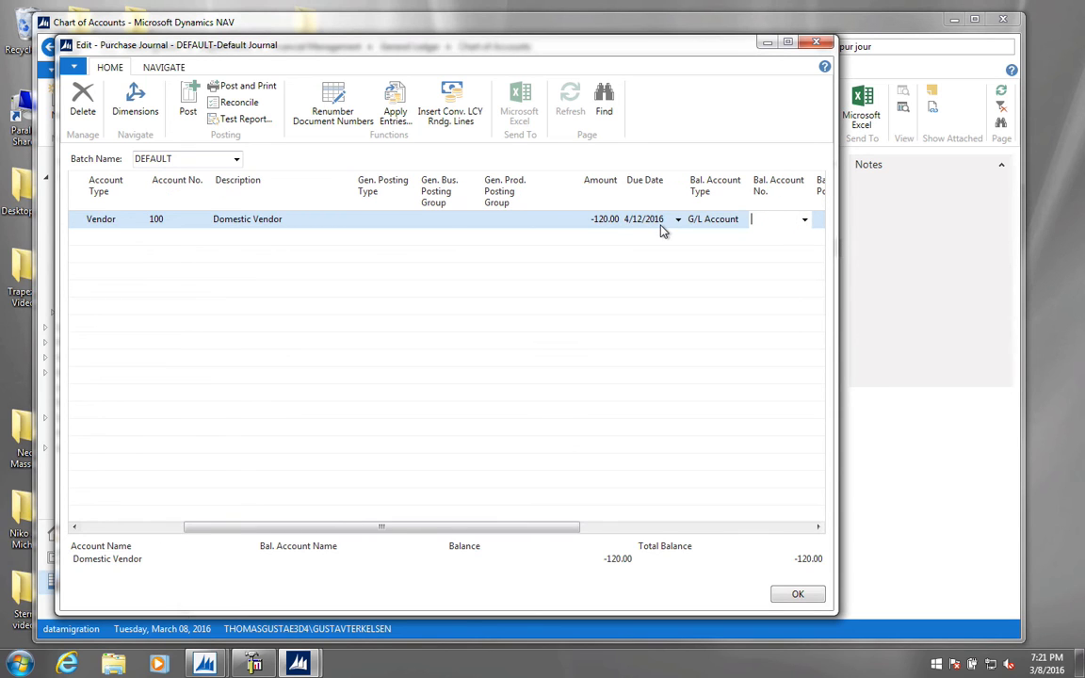
text(9999)
key(Tab)
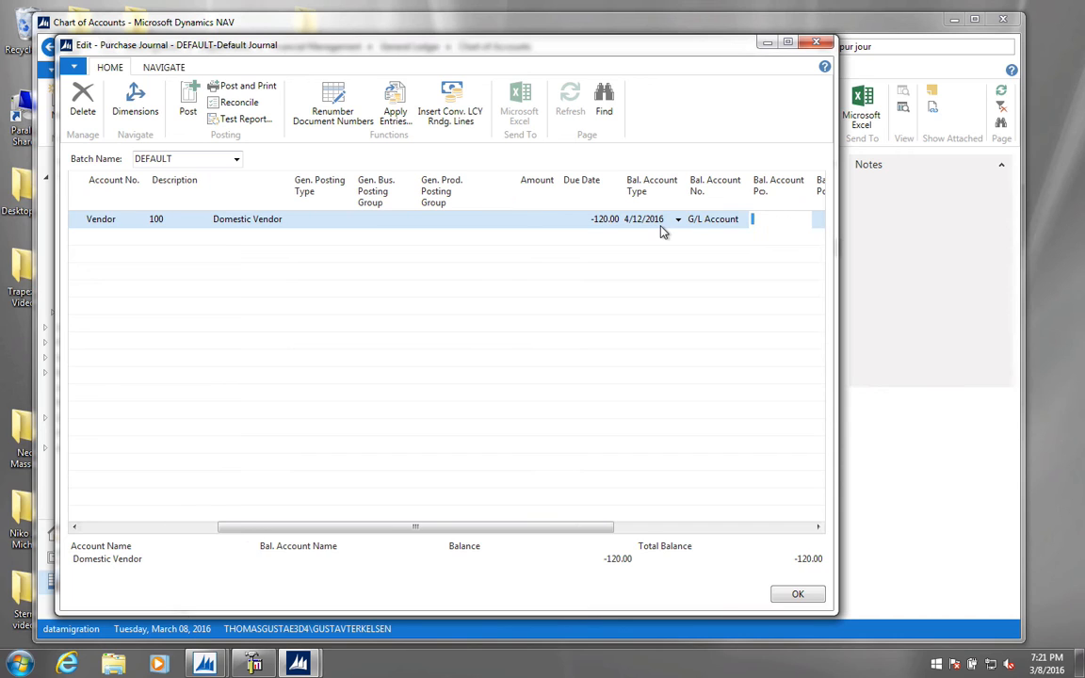
Start a second purchase journal line dated 3/8/2016 and enter OPENVEND as its document number
key(Down)
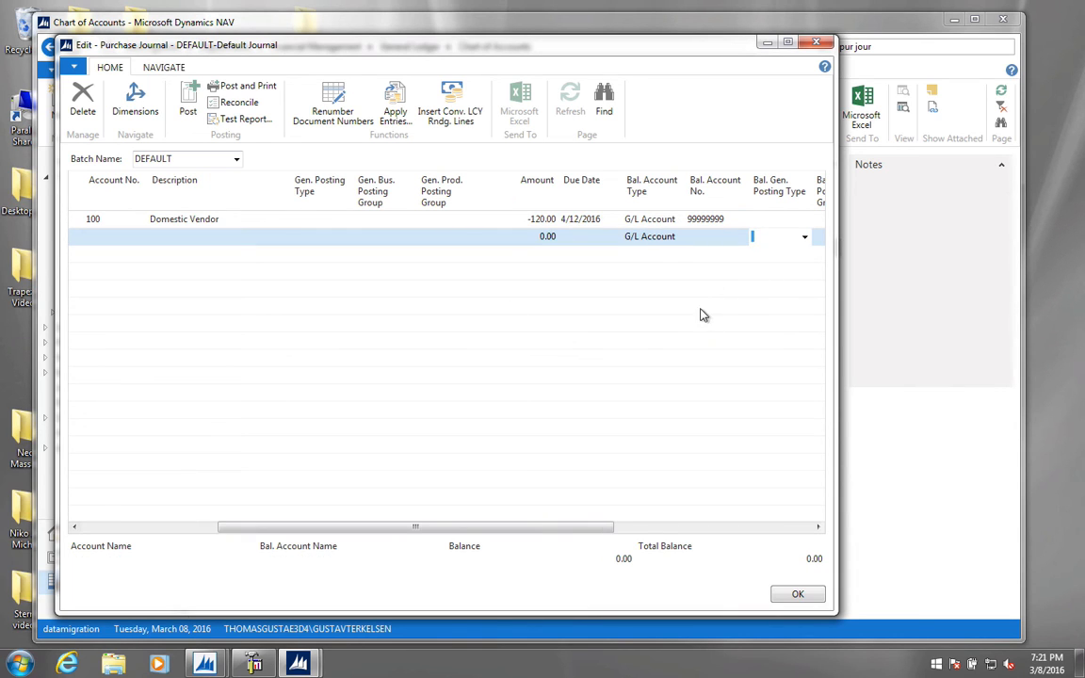
key(shift+Tab)
key(shift+Tab)
key(shift+Tab)
key(shift+Tab)
key(shift+Tab)
key(shift+Tab)
key(shift+Tab)
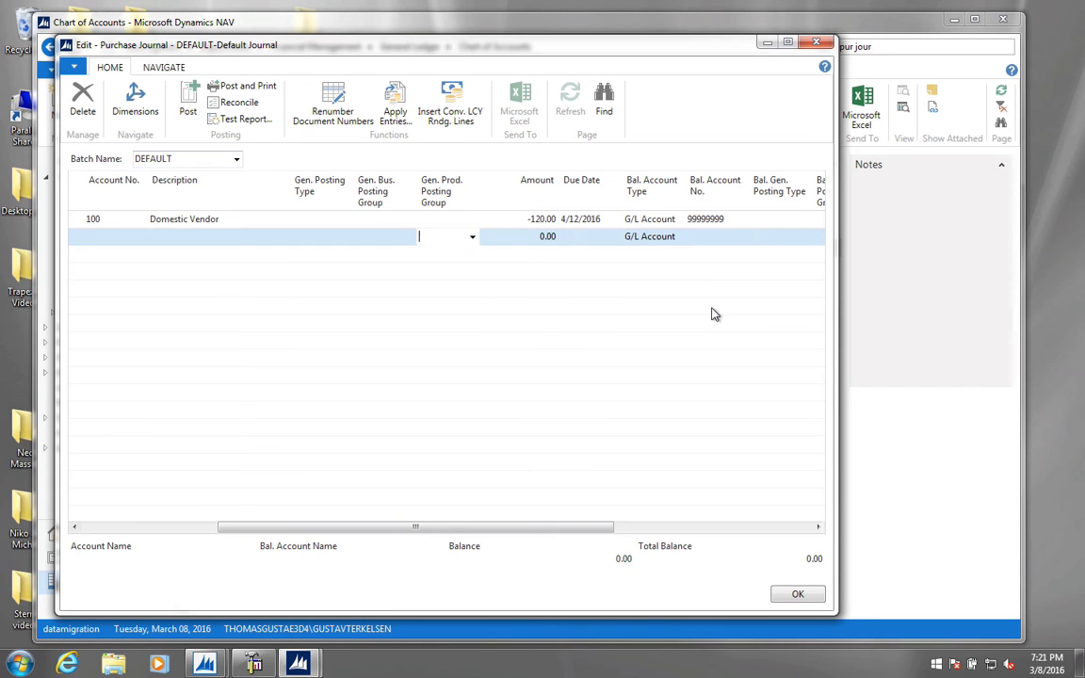
key(shift+Tab)
key(shift+Tab)
key(shift+Tab)
key(shift+Tab)
key(shift+Tab)
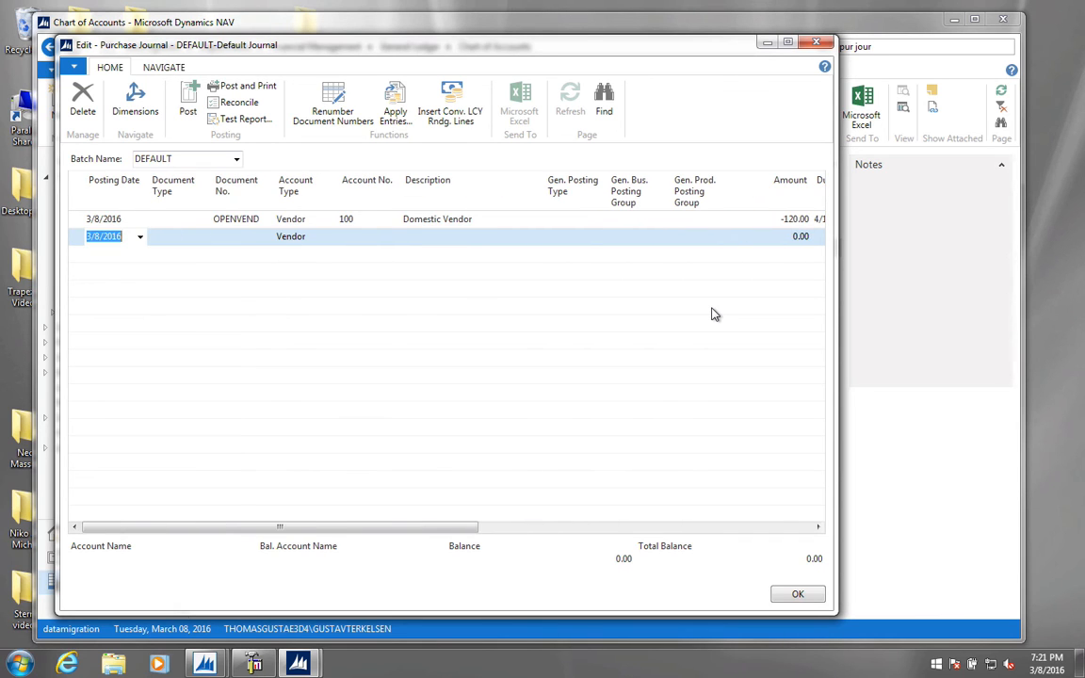
key(Tab)
key(Tab)
text(op)
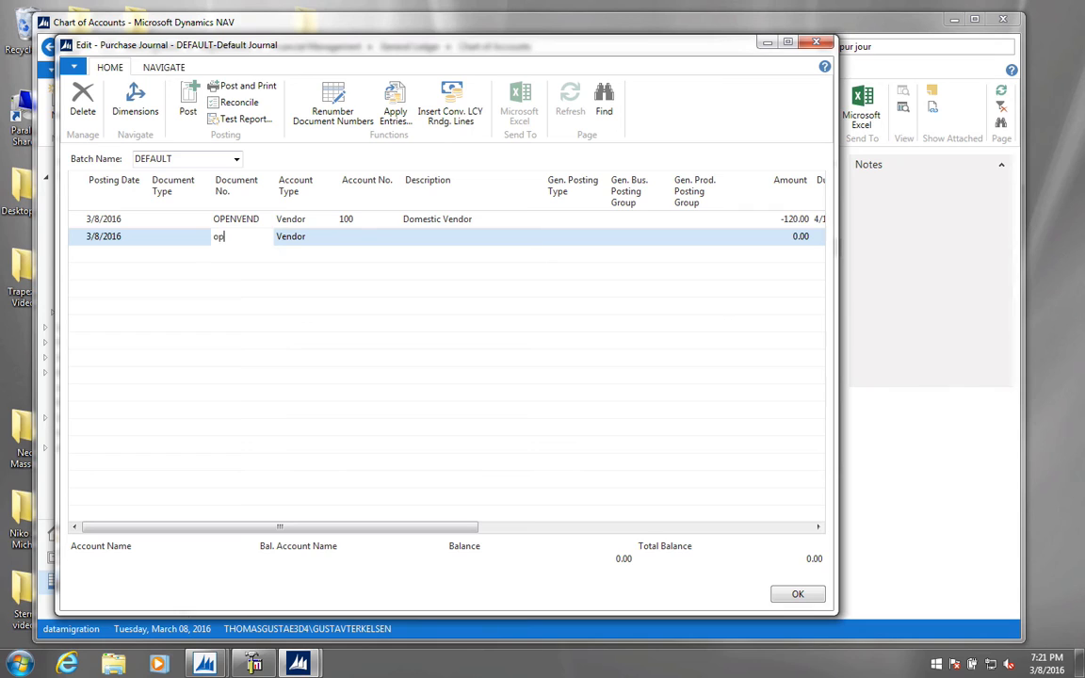
text(en)
key(Tab)
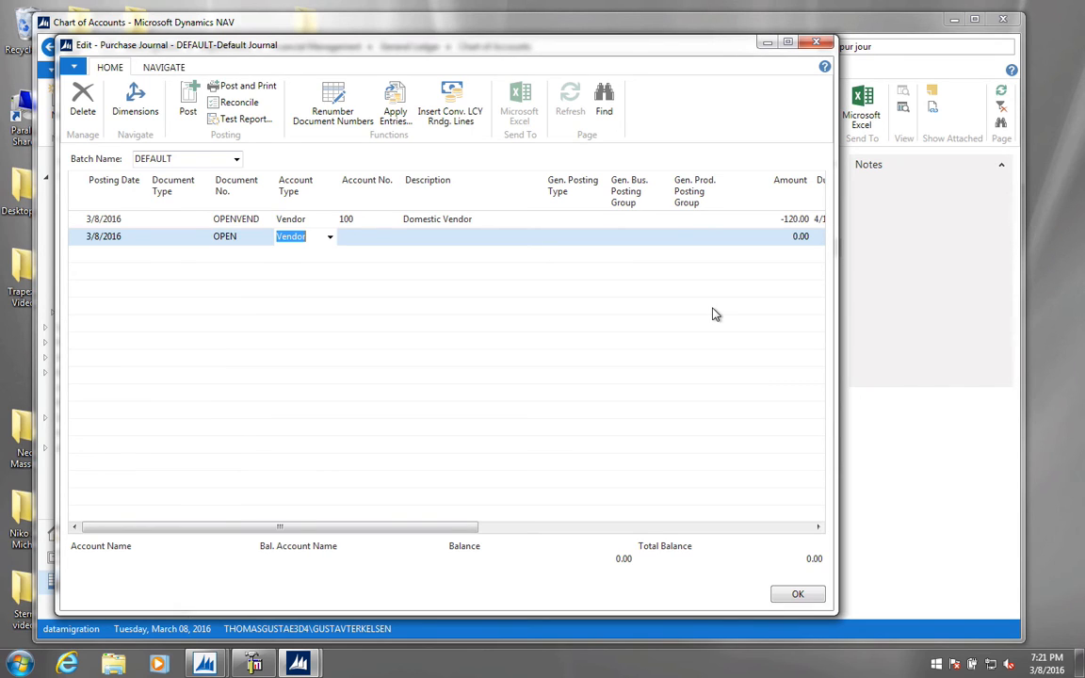
key(shift+Tab)
text(ope)
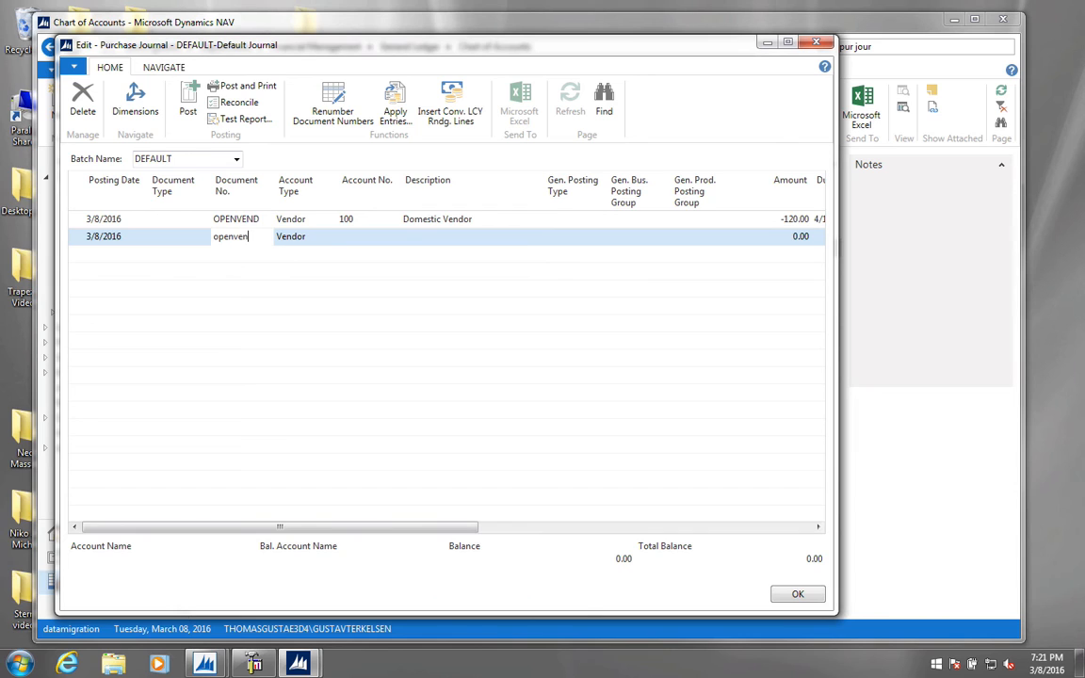
key(Tab)
Choose vendor 100, Domestic Vendor, as the account of the second OPENVEND line
click(370, 236)
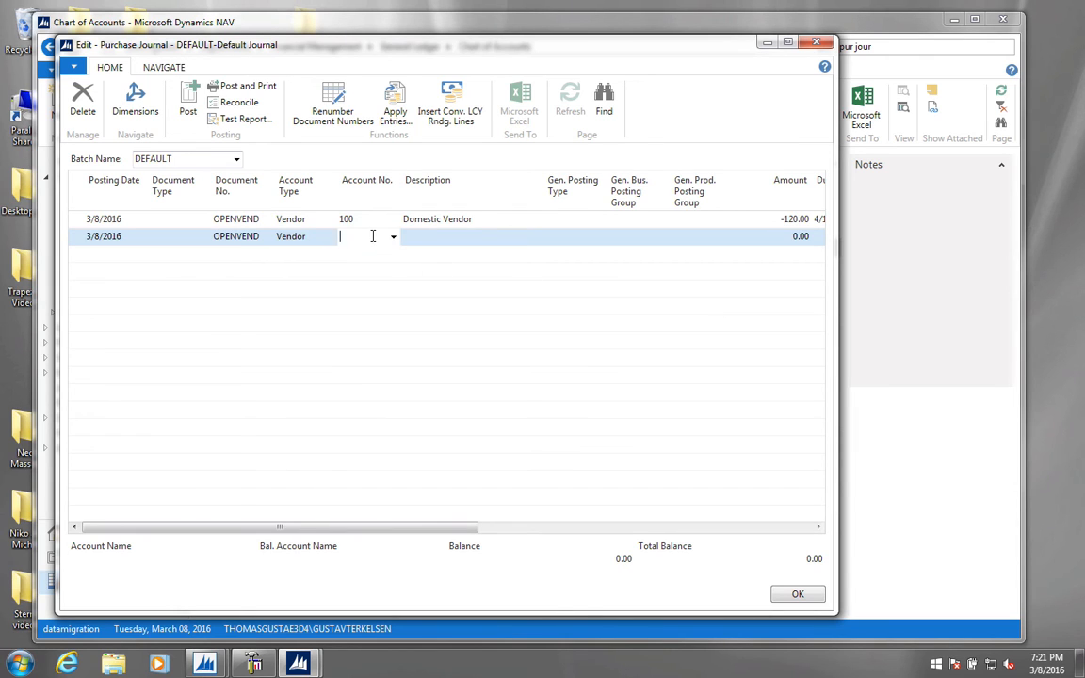
click(393, 241)
click(363, 295)
key(Tab)
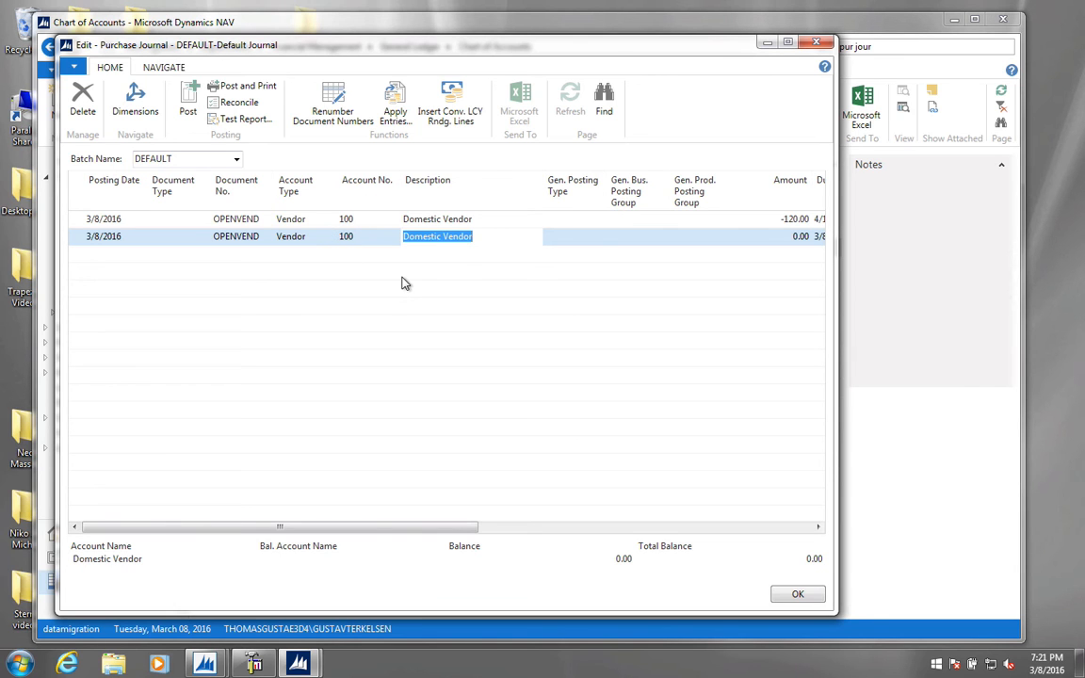
Set the amount of the second OPENVEND line to -1,200
key(Tab)
key(Tab)
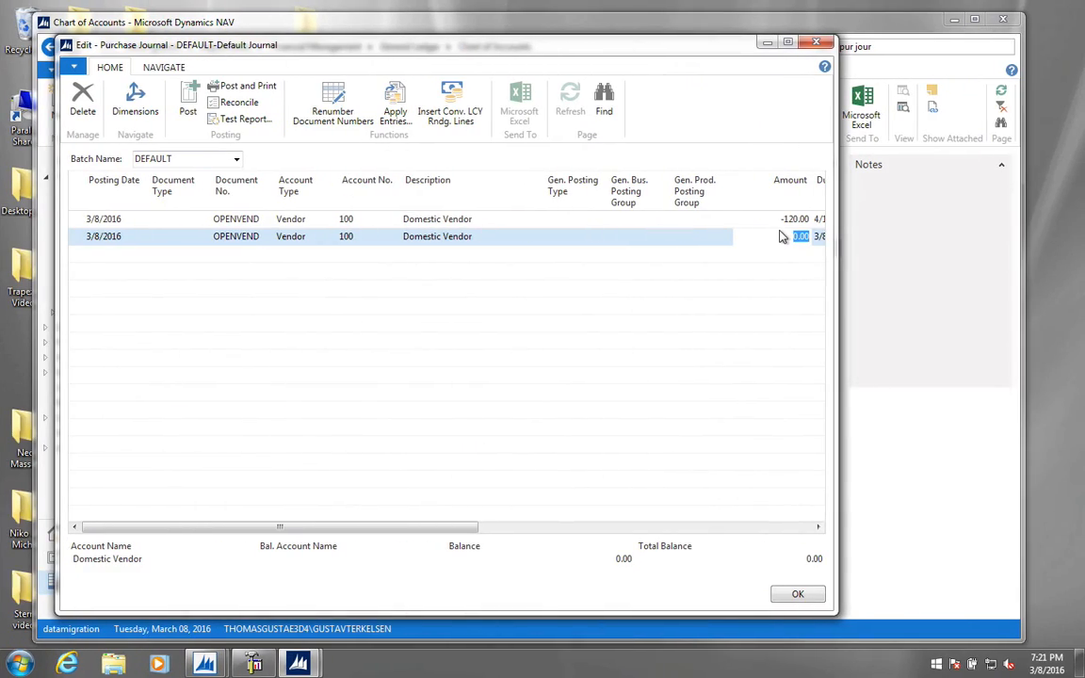
text(-1,200)
key(Tab)
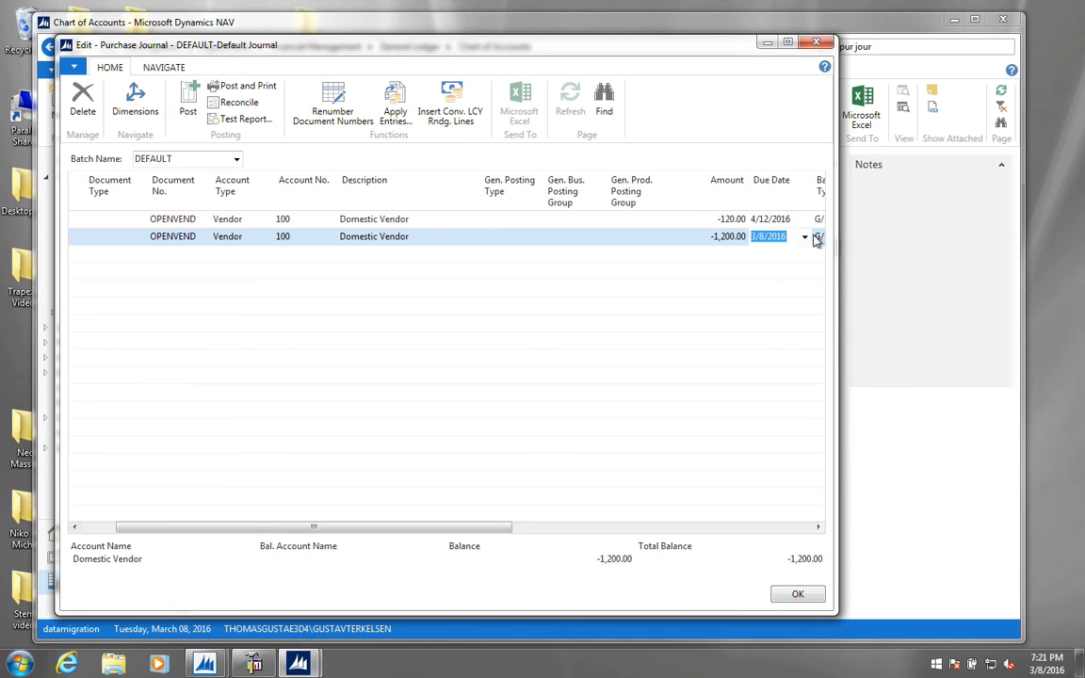
Set the due date of the second OPENVEND line to 5/2/2016
click(804, 237)
click(911, 262)
click(911, 262)
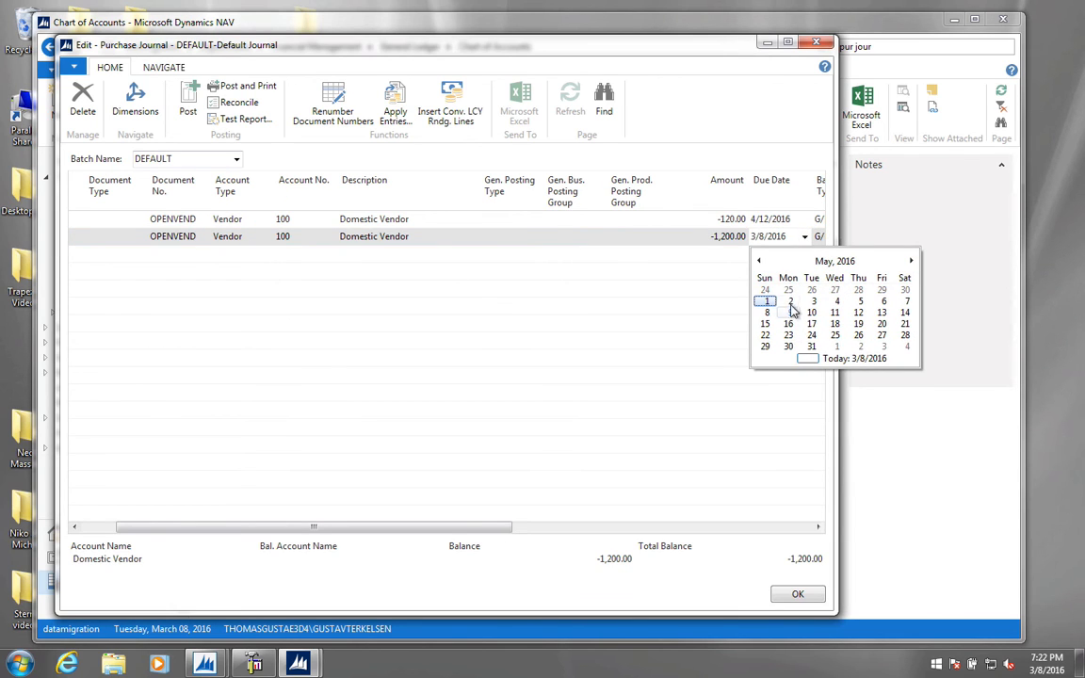
click(790, 301)
key(Tab)
Set the balancing account number of the second OPENVEND line to G/L account 99999999
key(Tab)
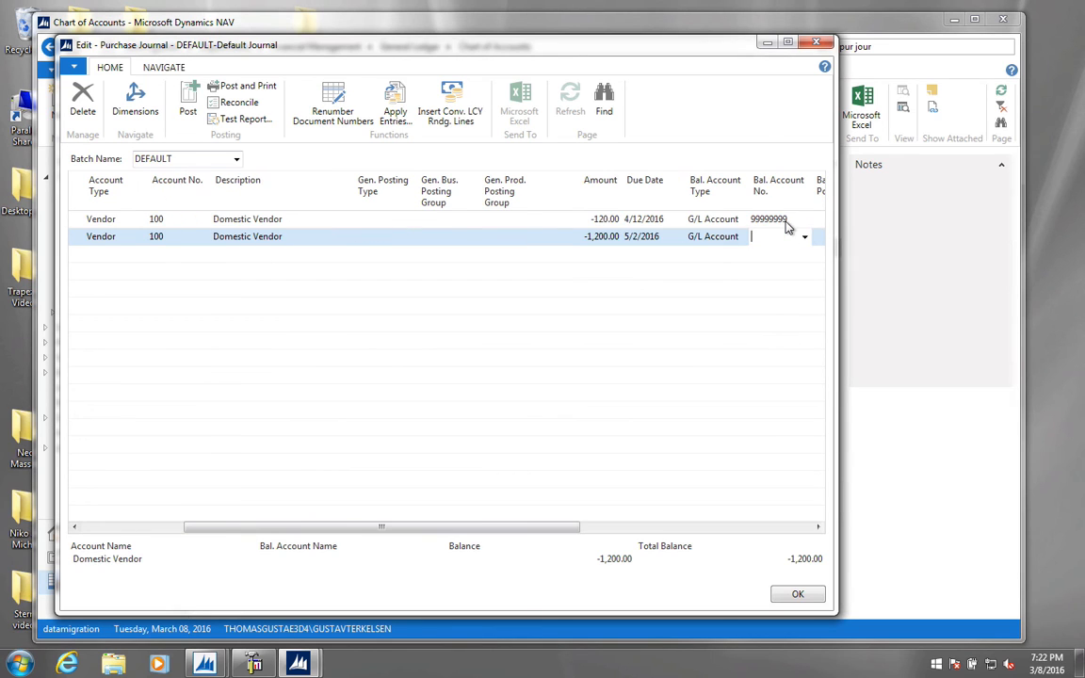
text(9)
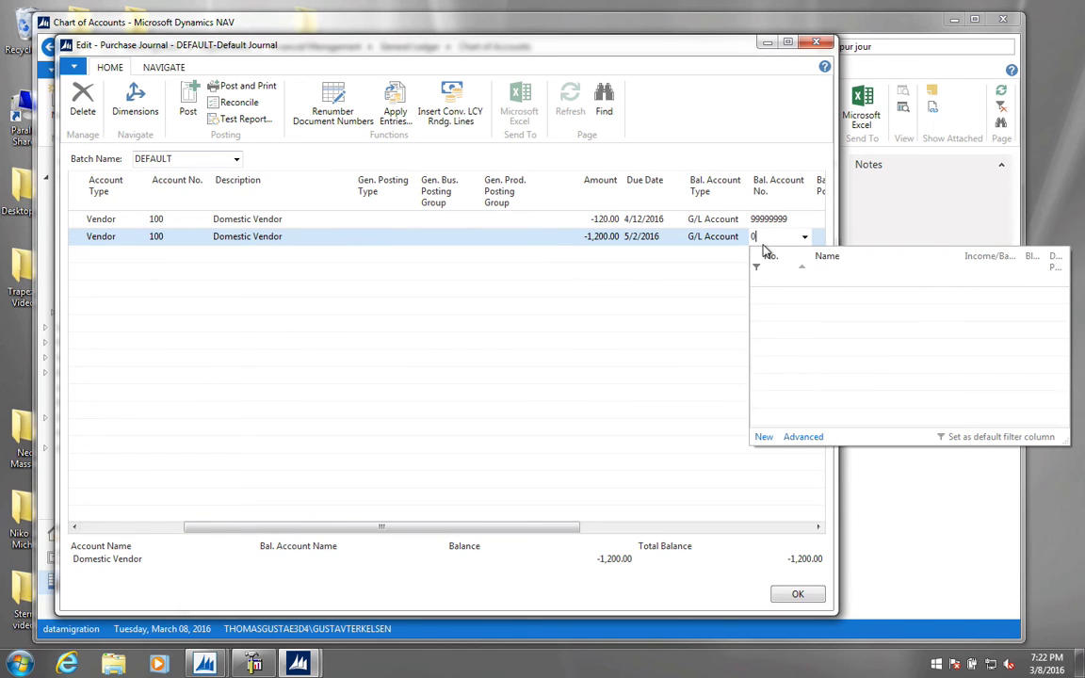
text(9999999)
key(Tab)
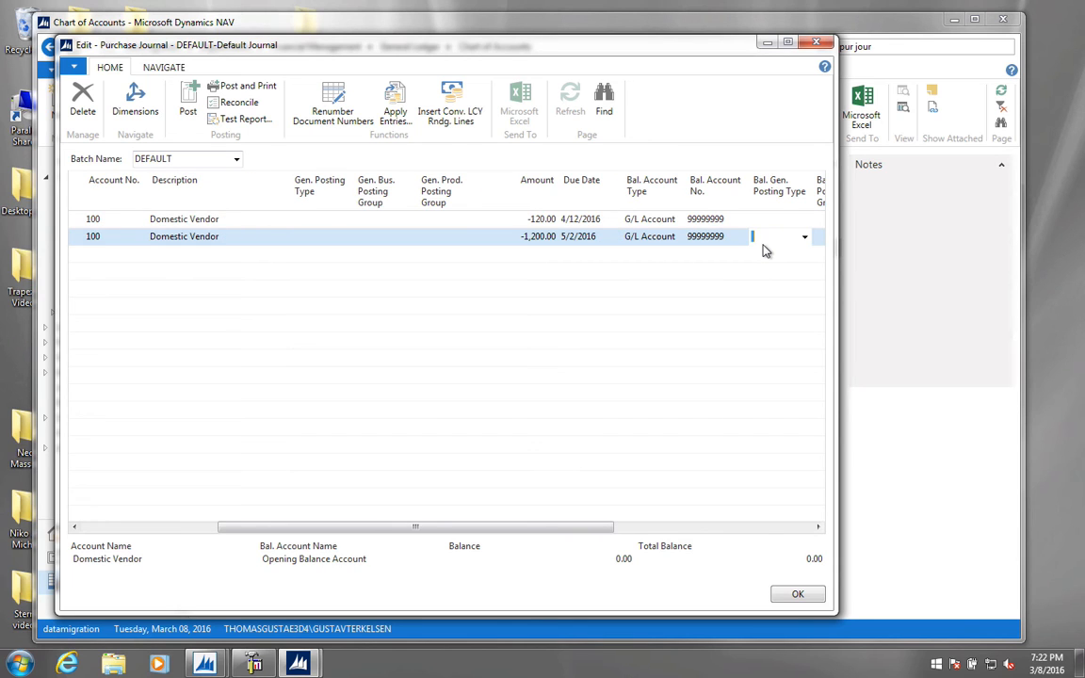
Post both OPENVEND lines of the purchase journal and close the journal
click(188, 111)
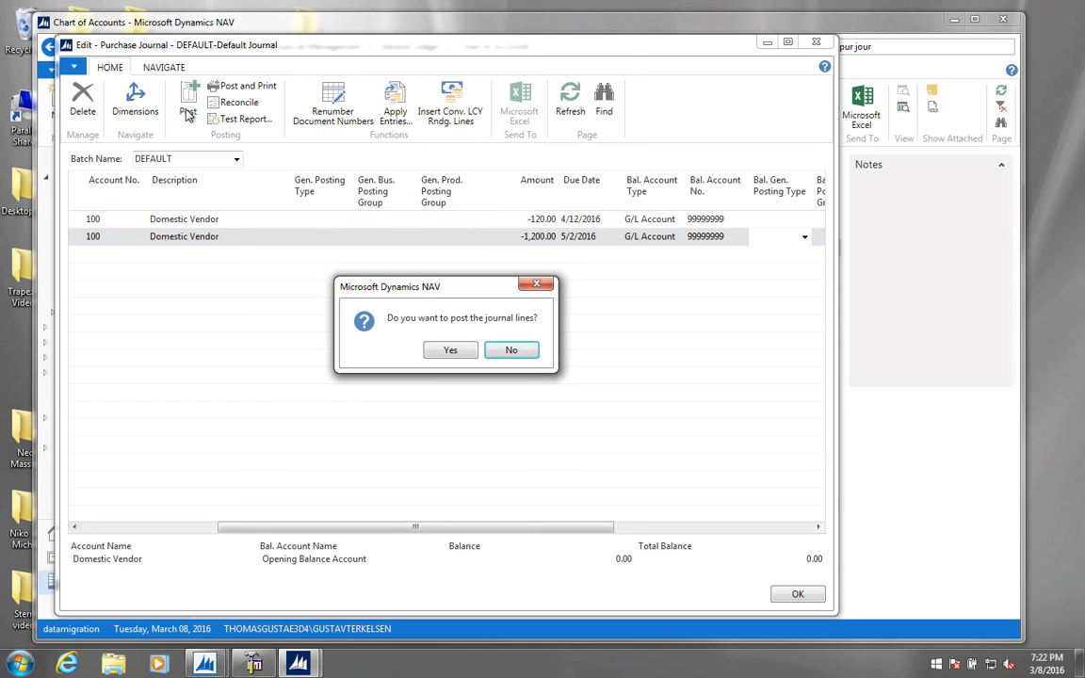
click(464, 352)
click(520, 355)
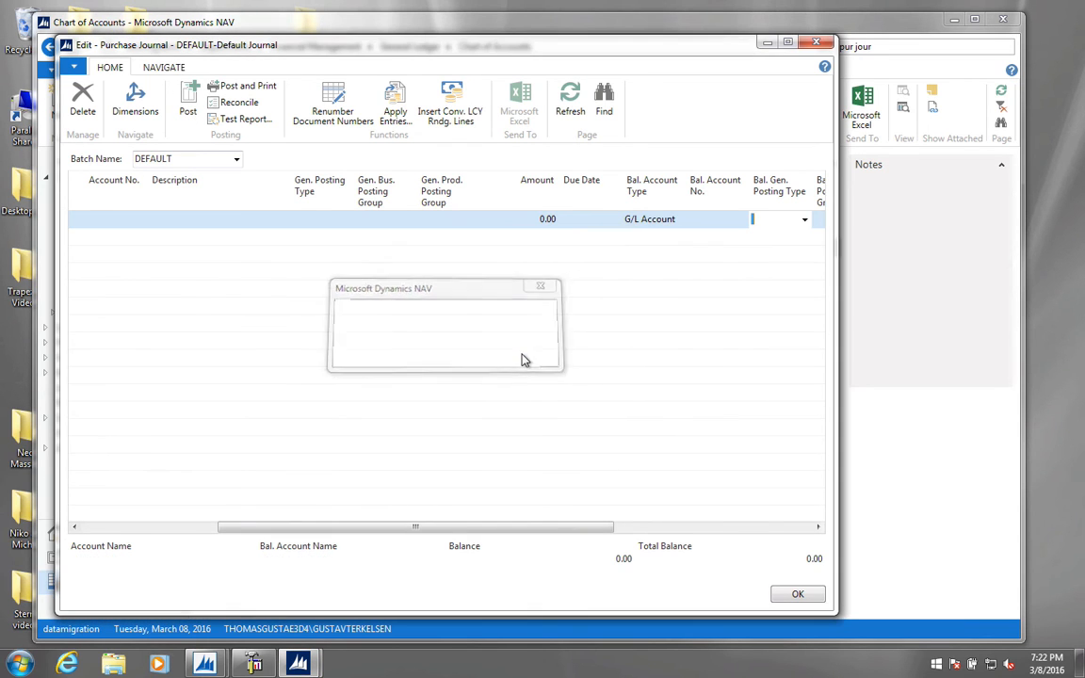
click(817, 42)
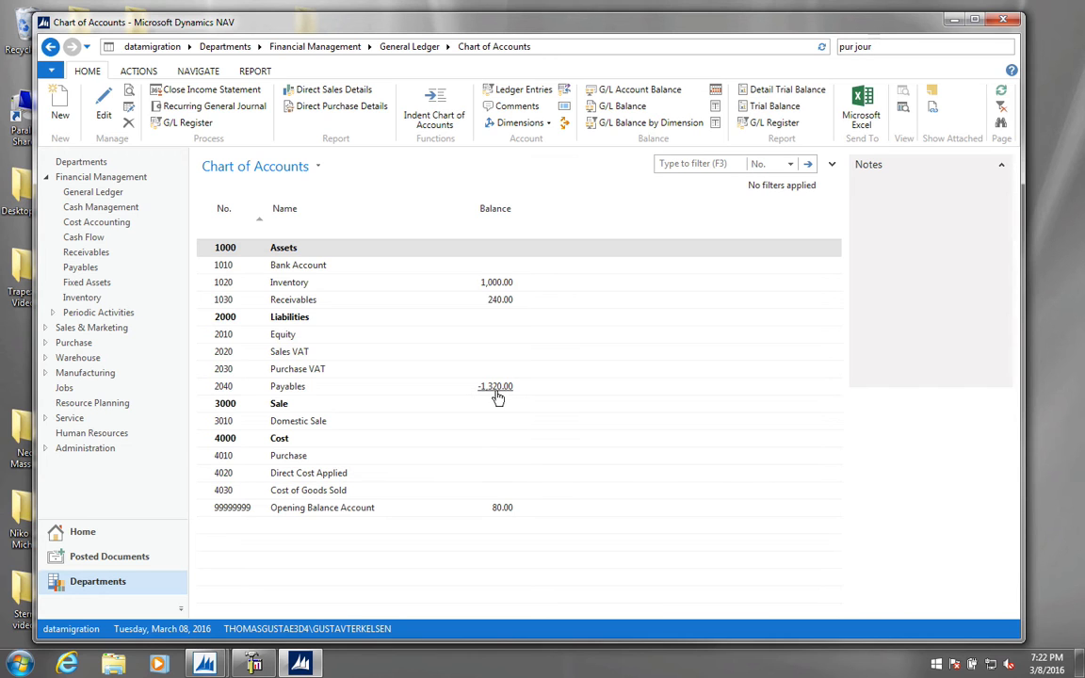
Compare the Payables balance with the Word case document and inspect the ledger entries behind the Opening Balance Account
key(ctrl+Left)
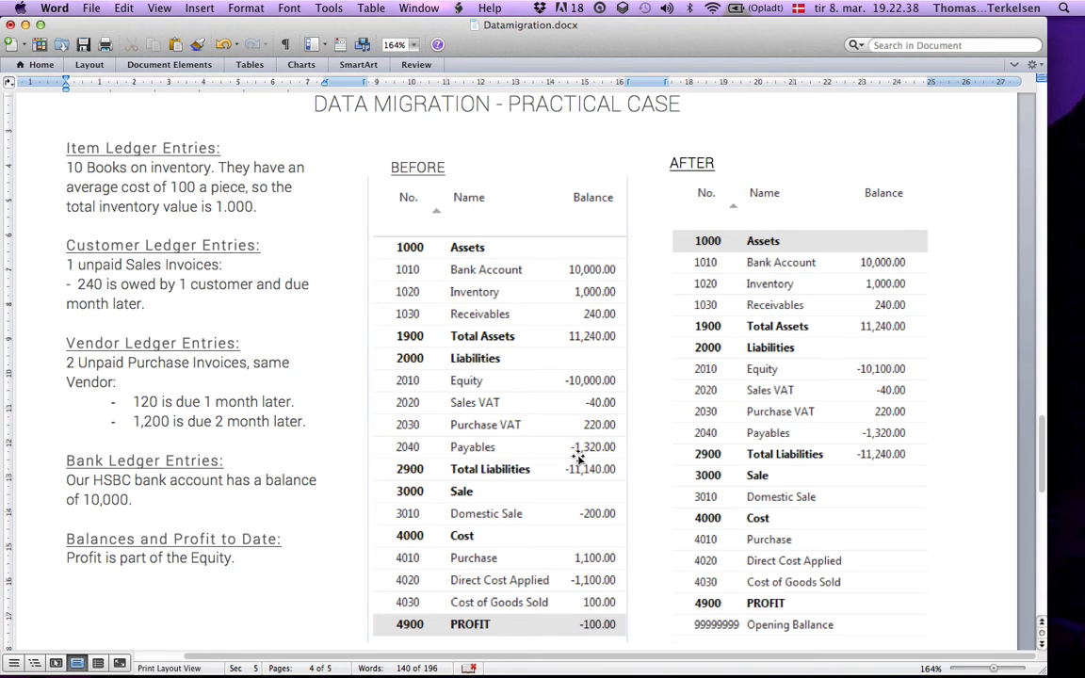
key(ctrl+Right)
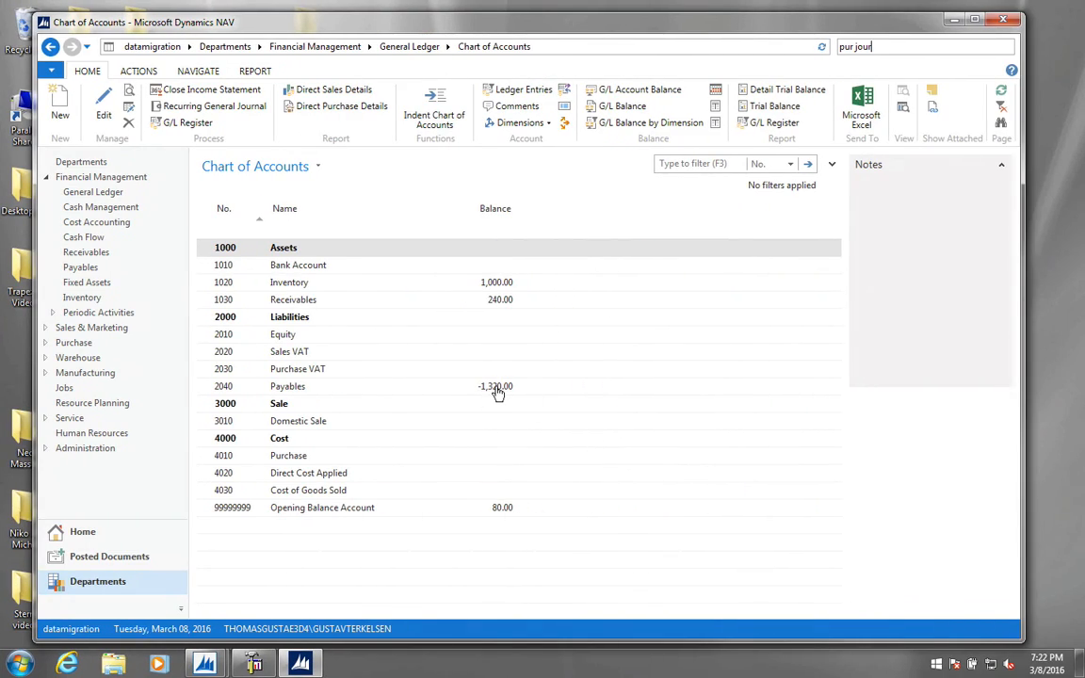
click(504, 509)
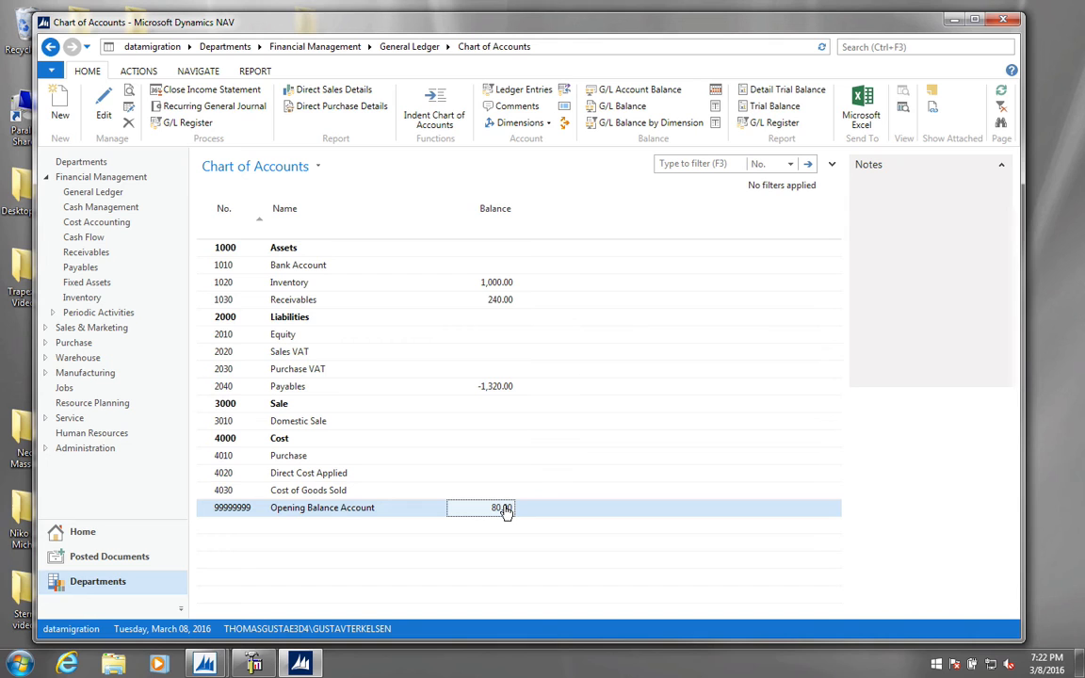
click(505, 509)
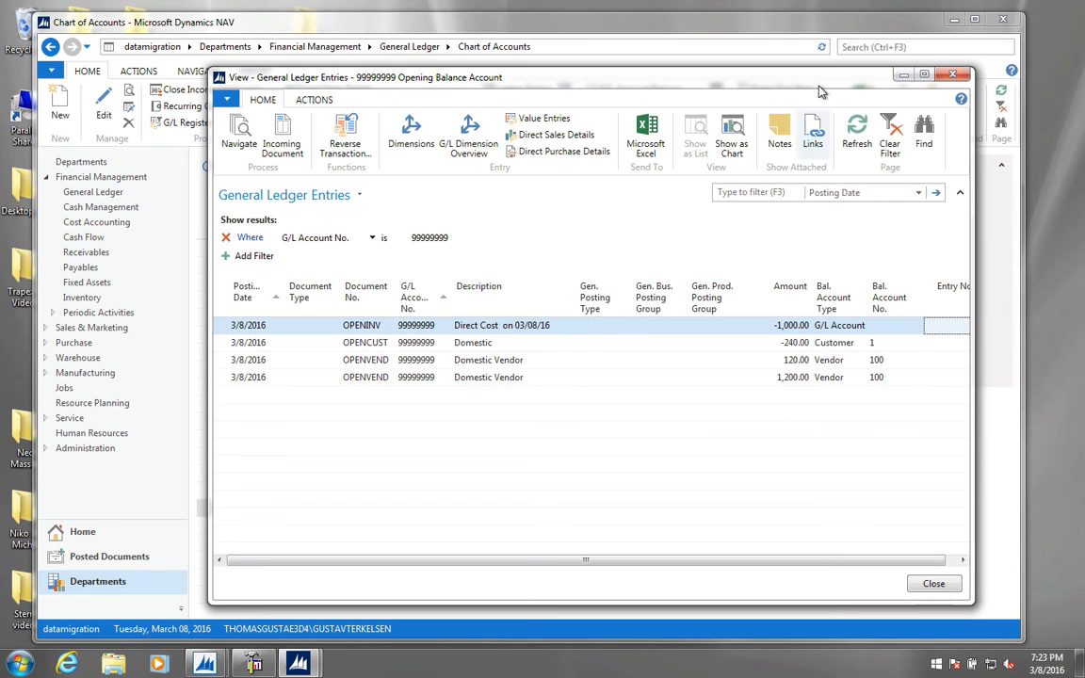
click(952, 75)
Search for the Vendors list and open the card of vendor 100, Domestic Vendor
click(868, 46)
text(ven)
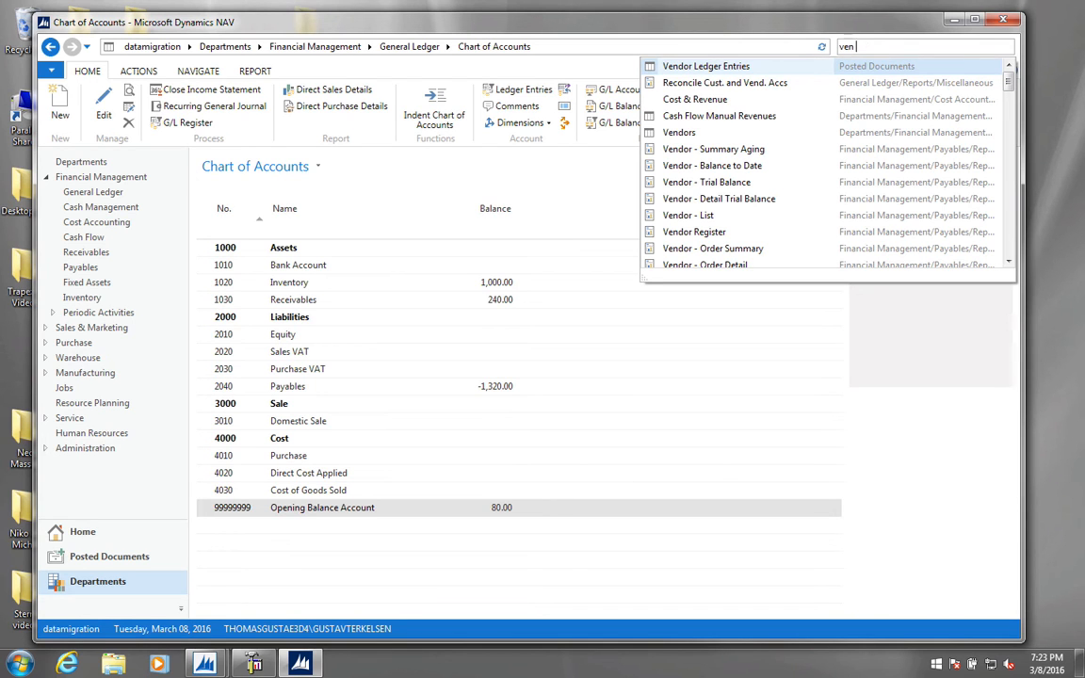
text(le)
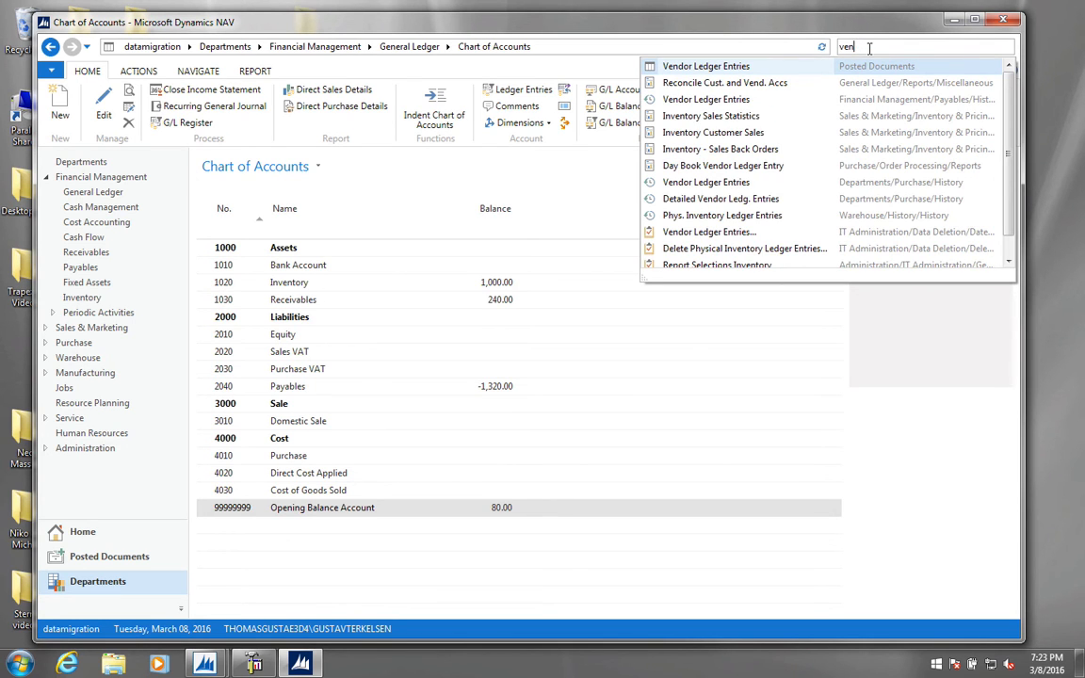
text(dor)
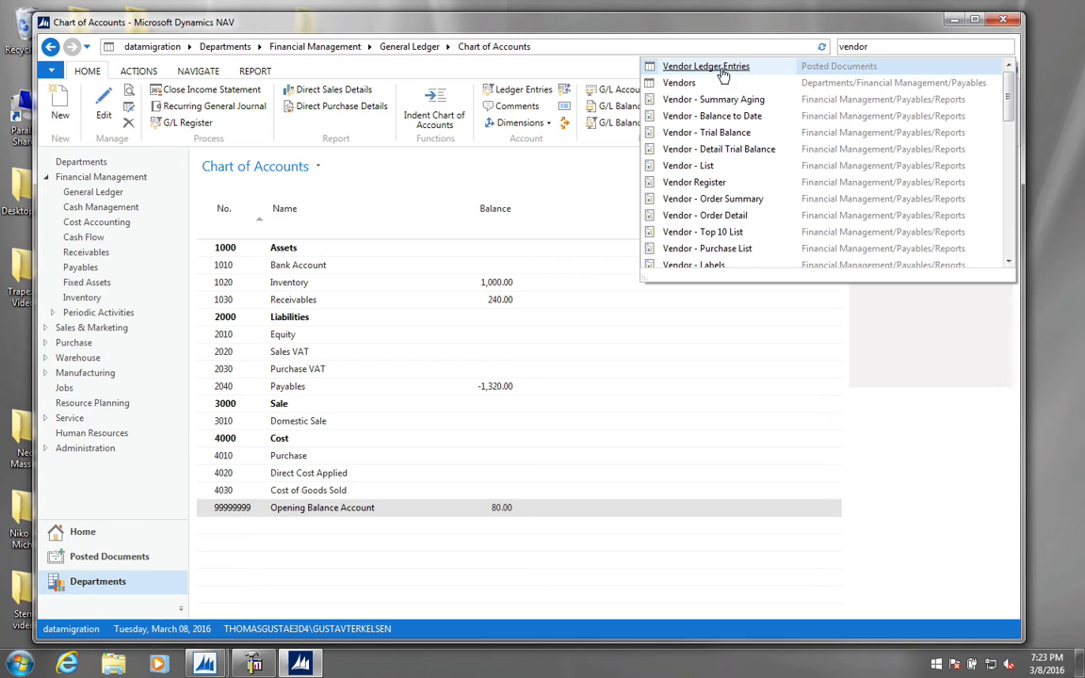
click(682, 83)
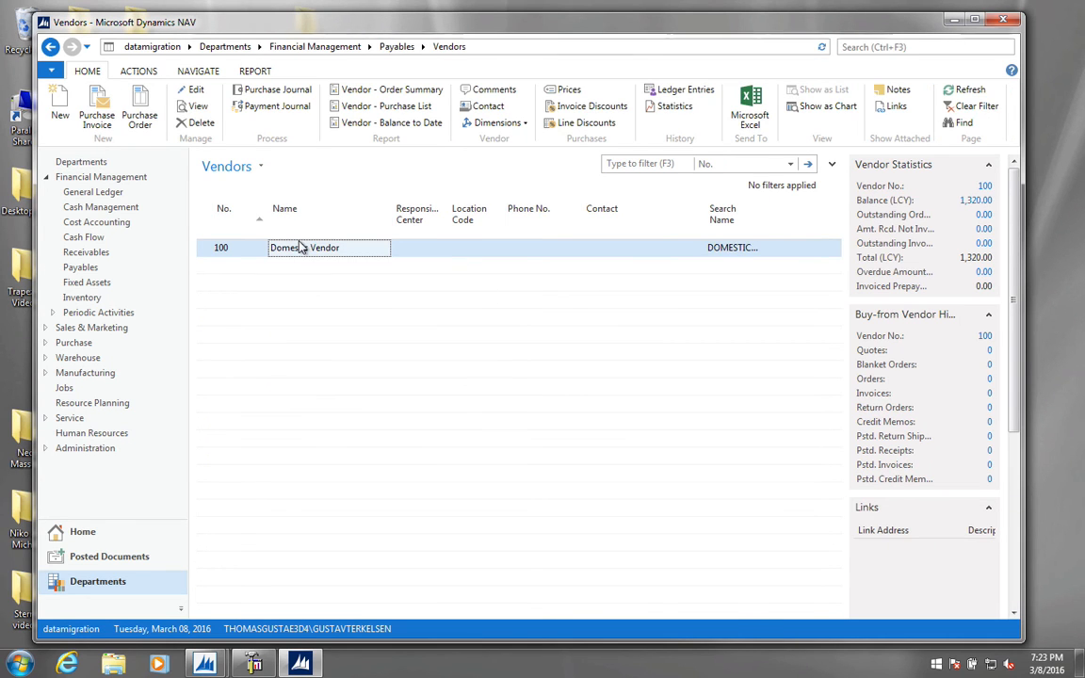
double_click(299, 247)
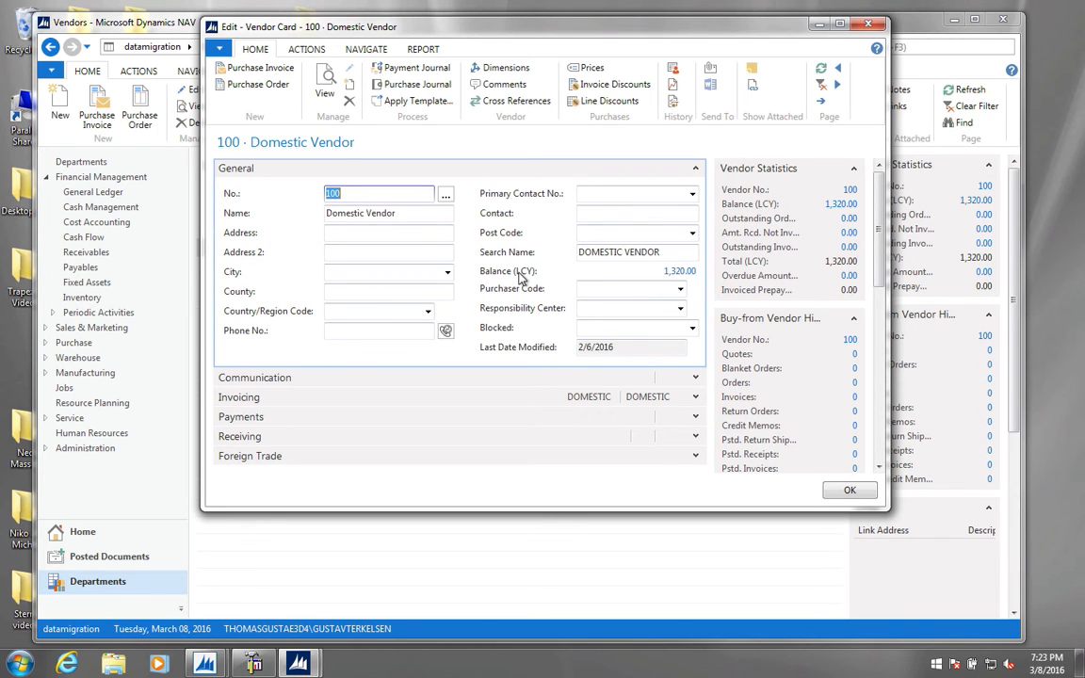
Review the amounts and due dates of the open ledger entries behind the vendor's balance, and close the vendor card
click(678, 271)
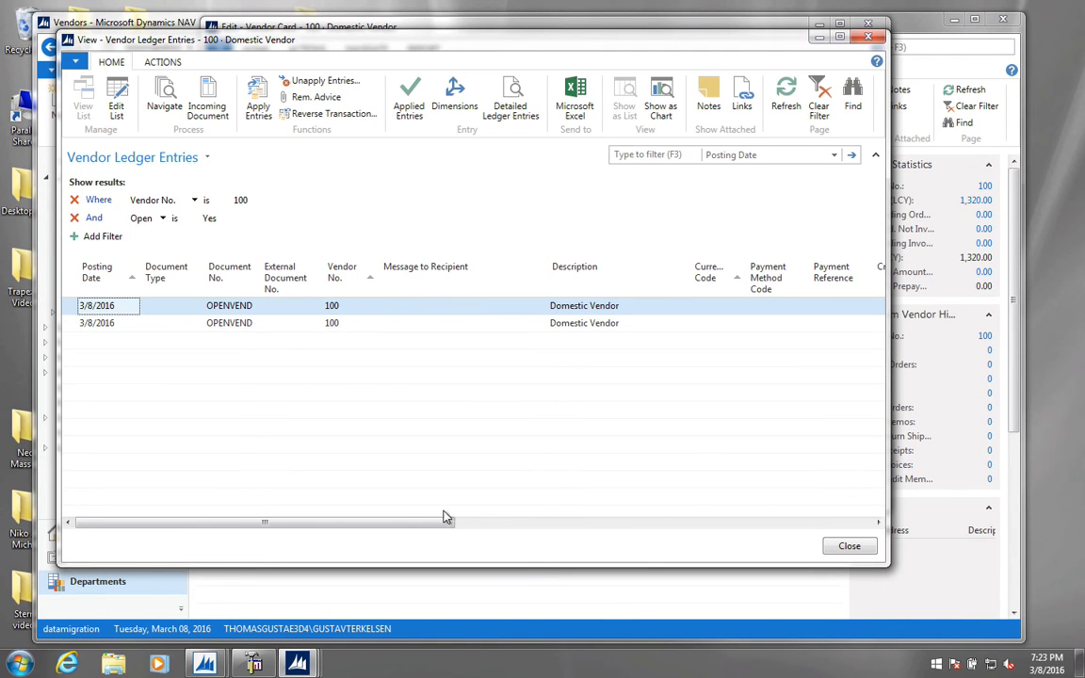
drag(278, 525, 548, 523)
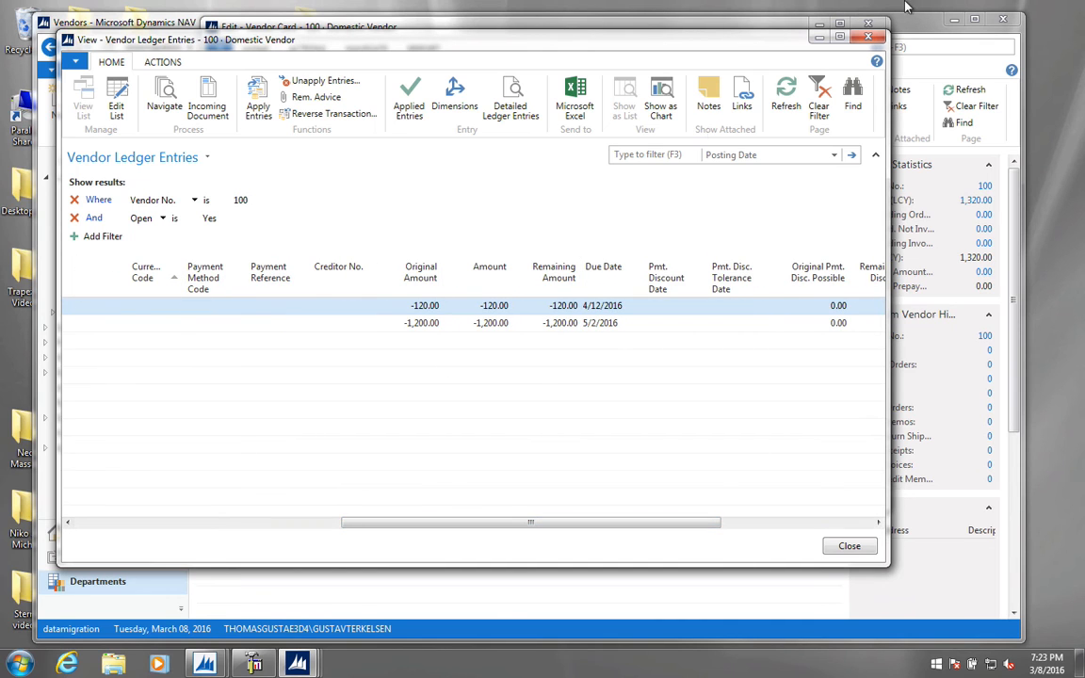
click(870, 39)
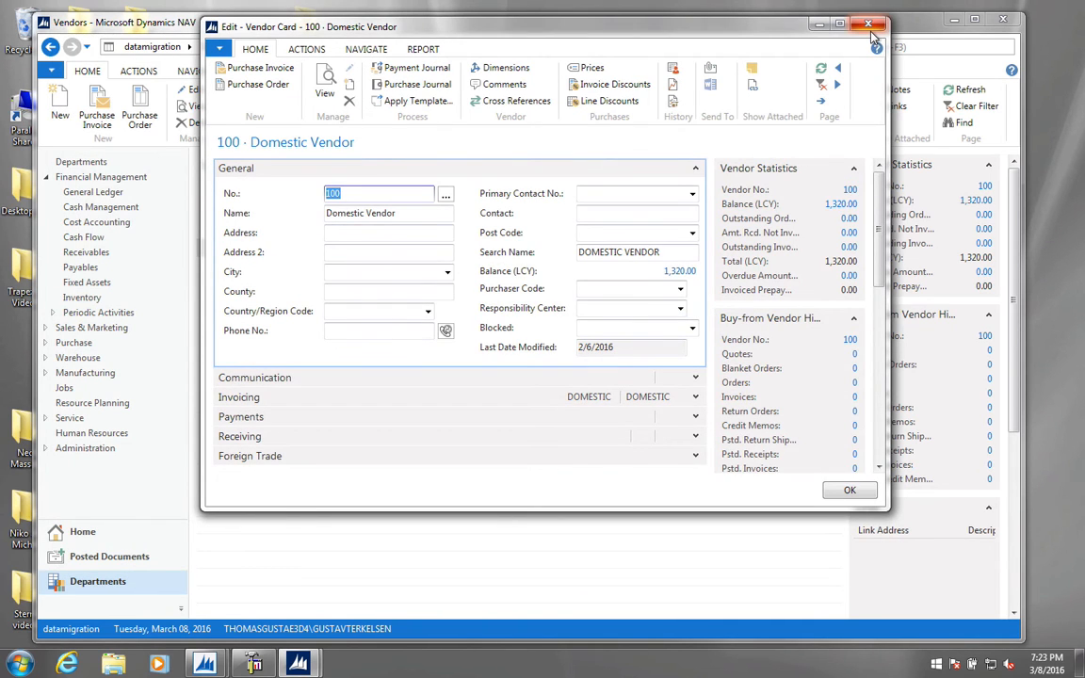
click(870, 28)
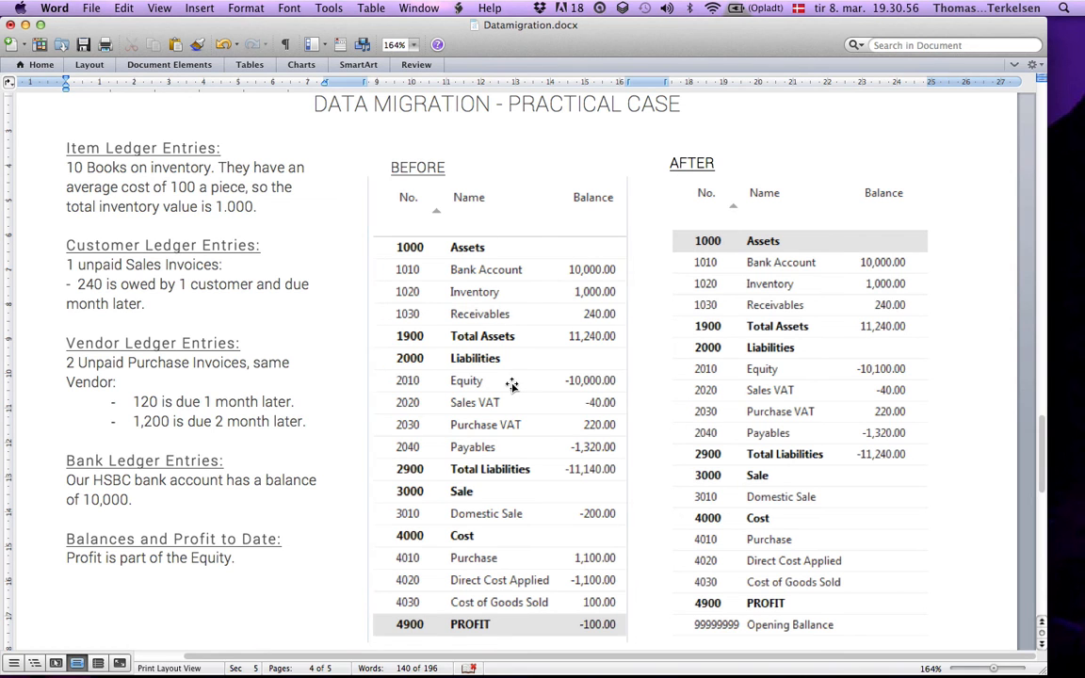
Return to Dynamics NAV, search for General Journals and open the DEFAULT batch at its first line's document type
key(ctrl+Right)
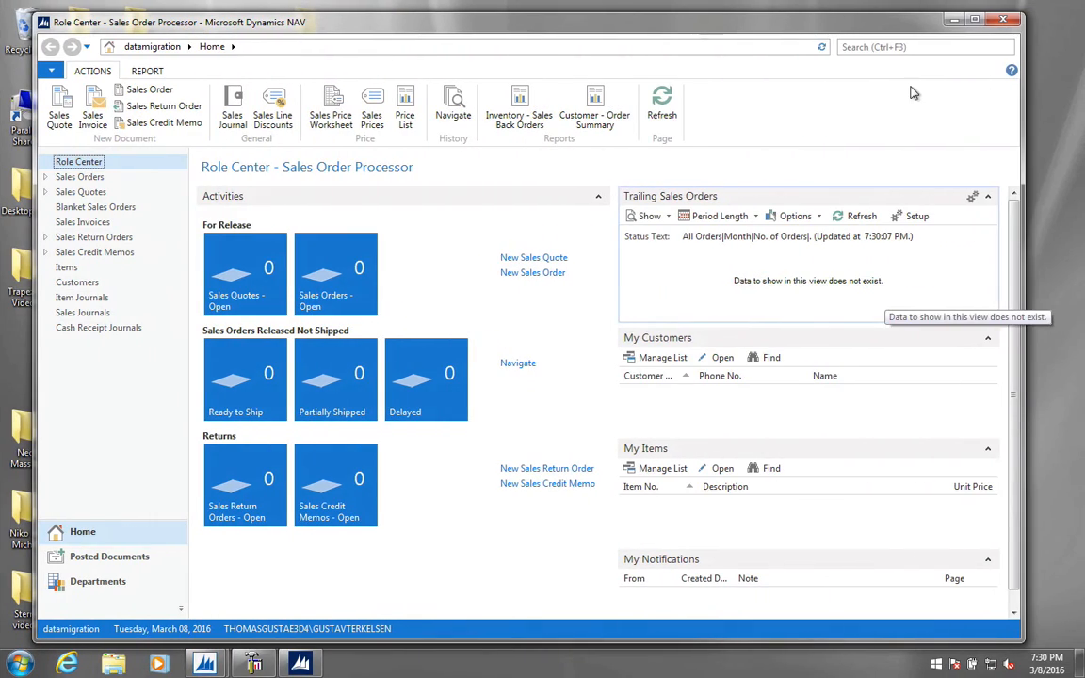
click(907, 45)
text(gen jer)
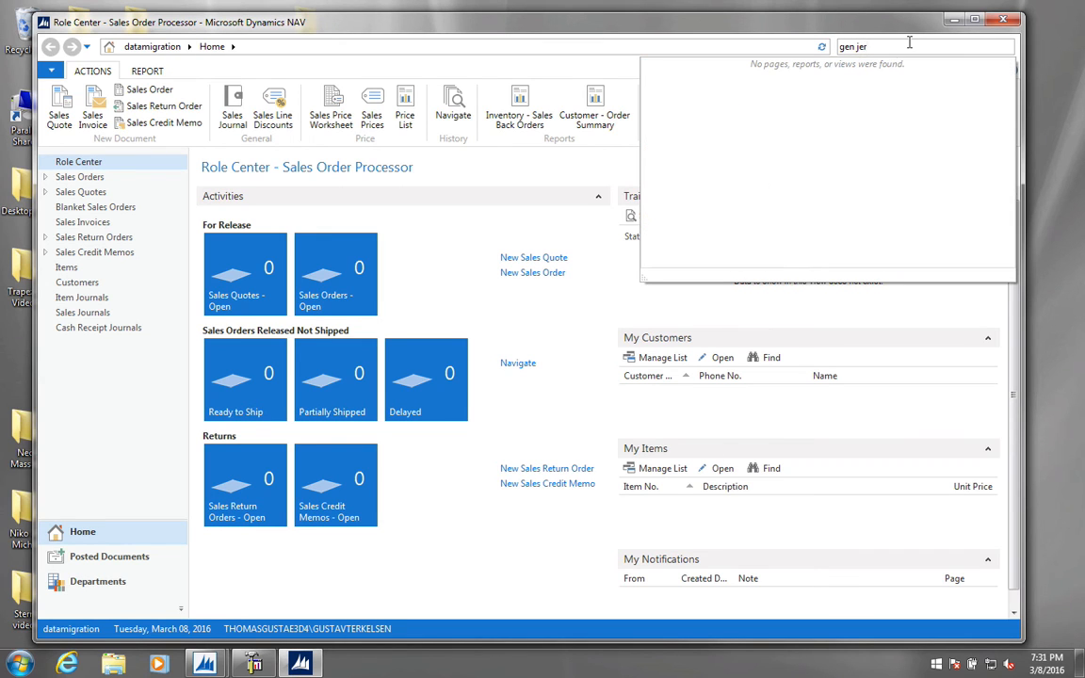
key(BackSpace)
key(BackSpace)
text(our)
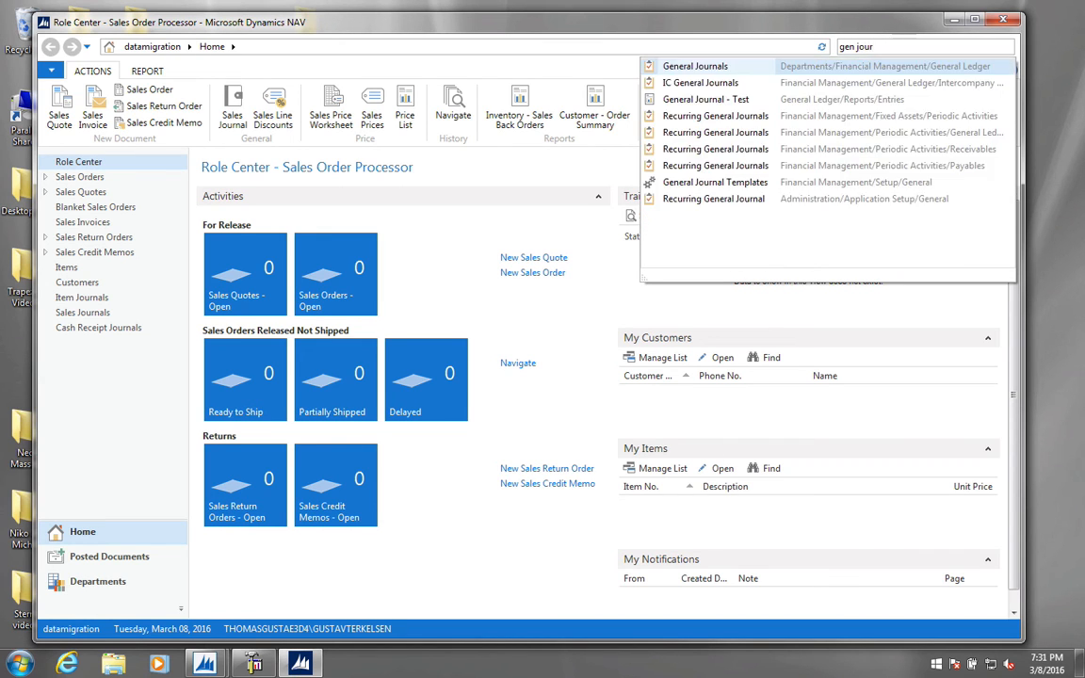
click(693, 68)
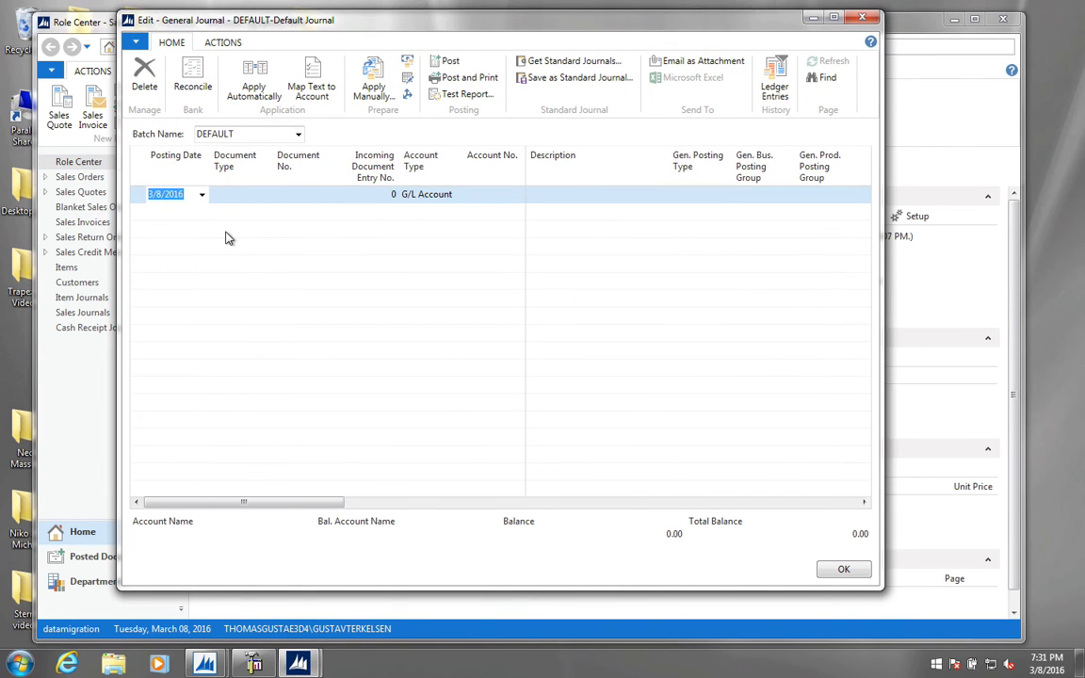
click(248, 194)
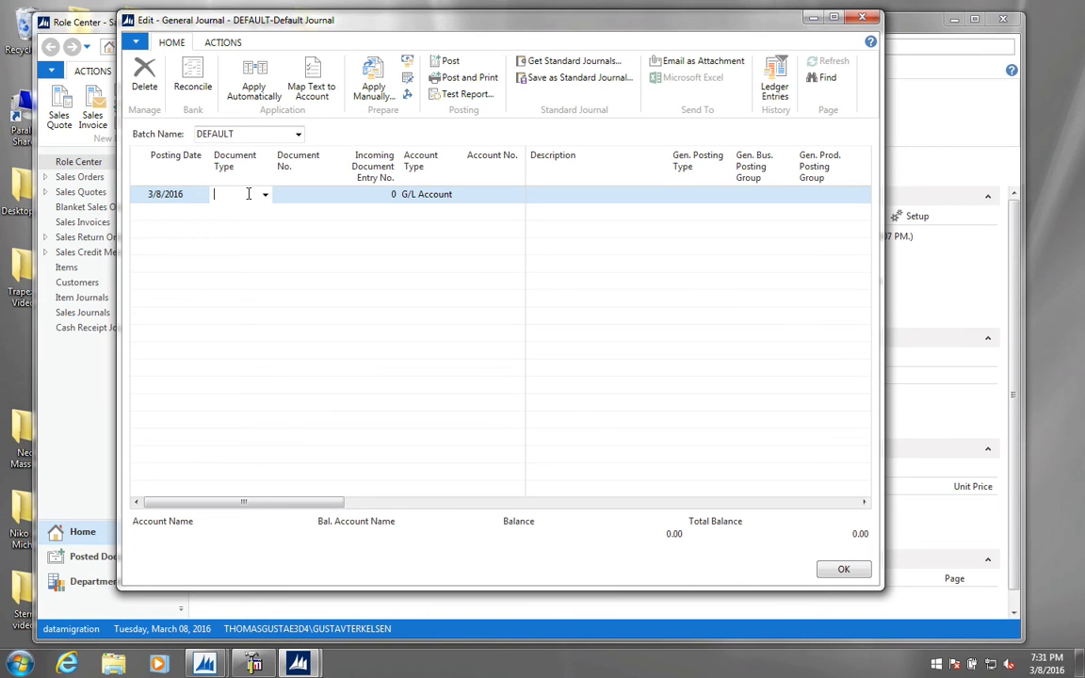
Fill in the journal line with document number OPENBANK, account type Bank Account and the HSBC bank account
key(Tab)
text(openbank)
key(Tab)
key(Tab)
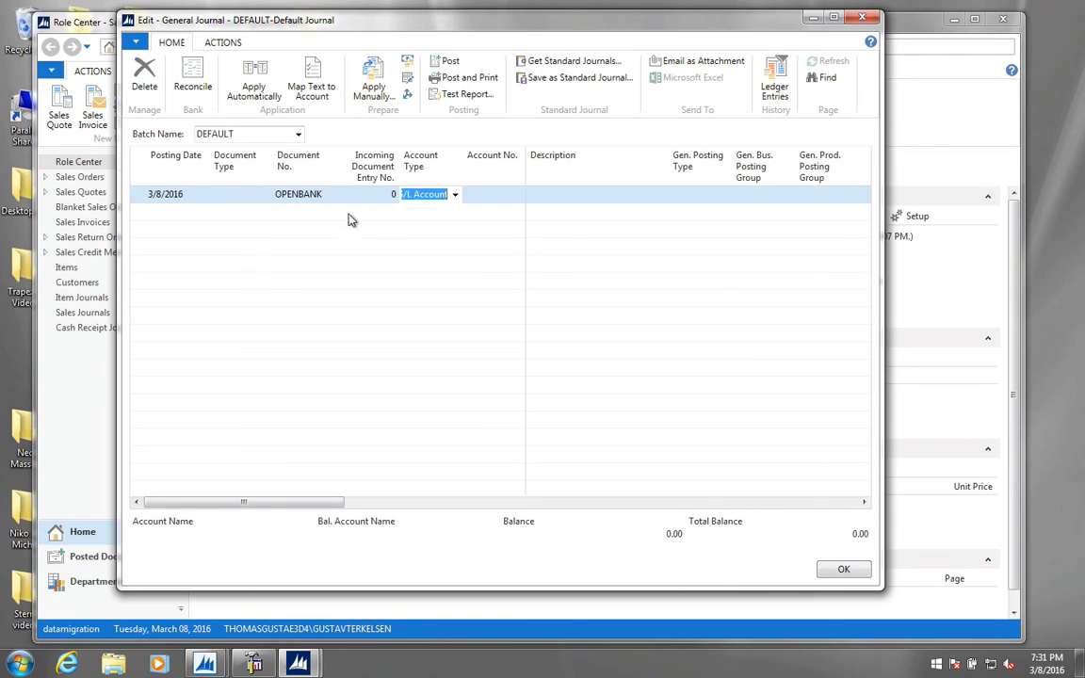
text(ba)
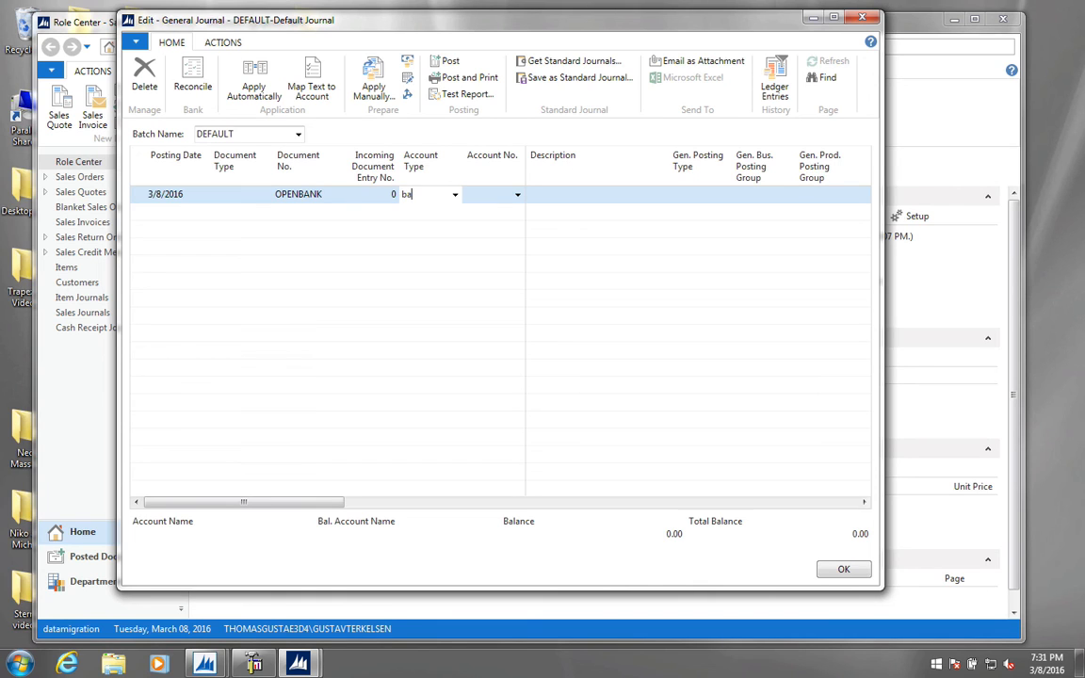
text(nk)
key(Tab)
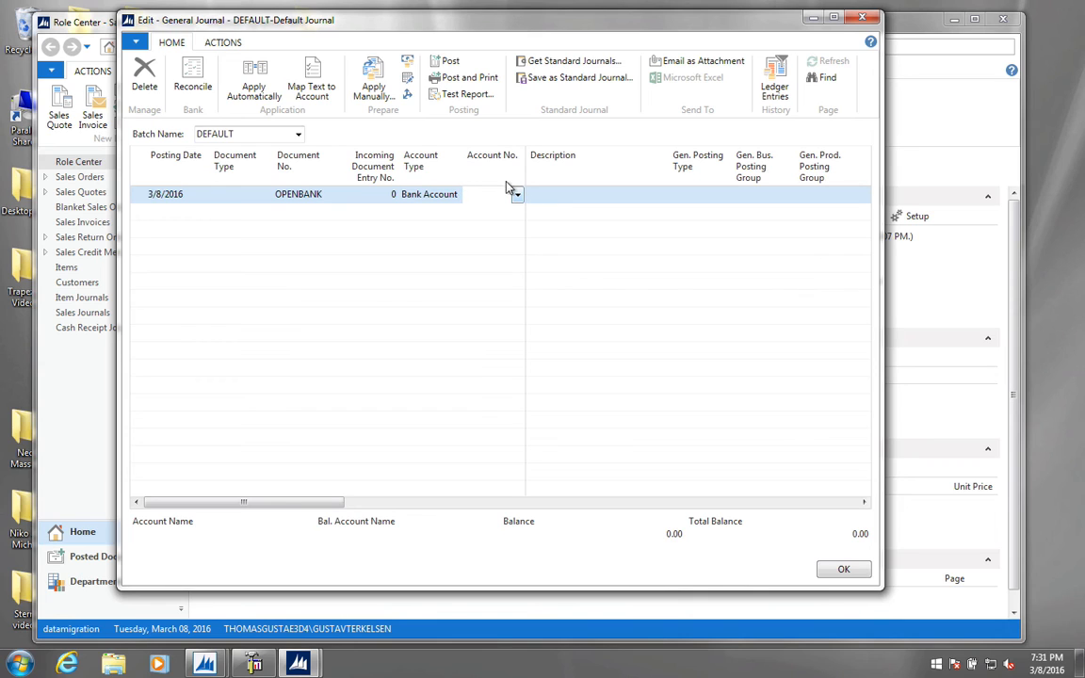
click(517, 195)
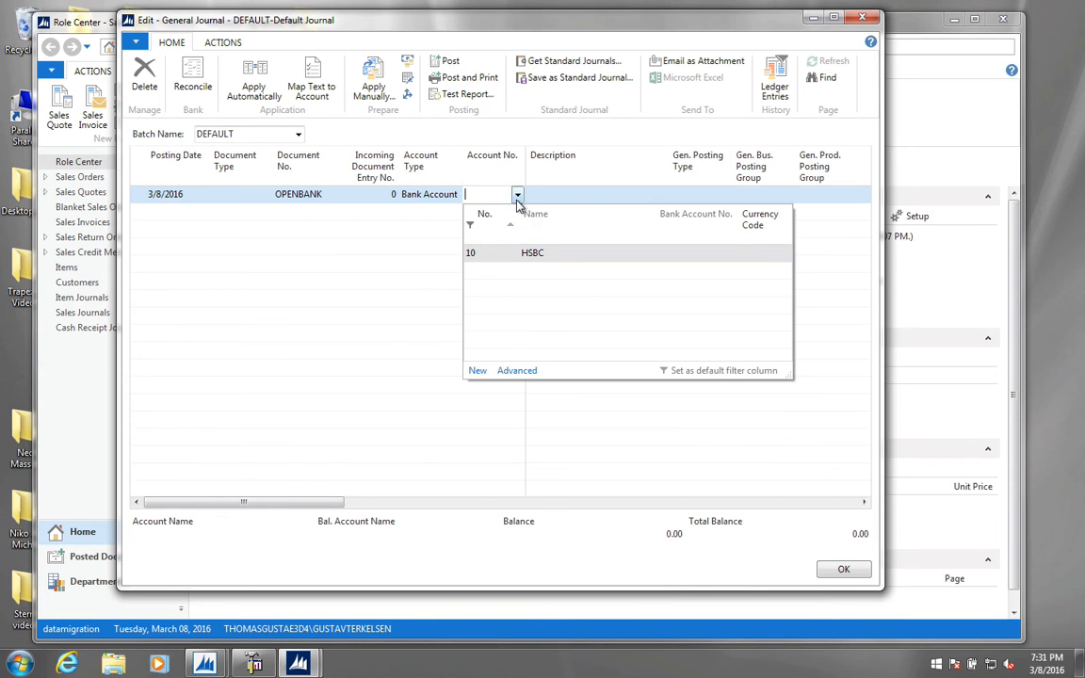
click(503, 257)
key(Tab)
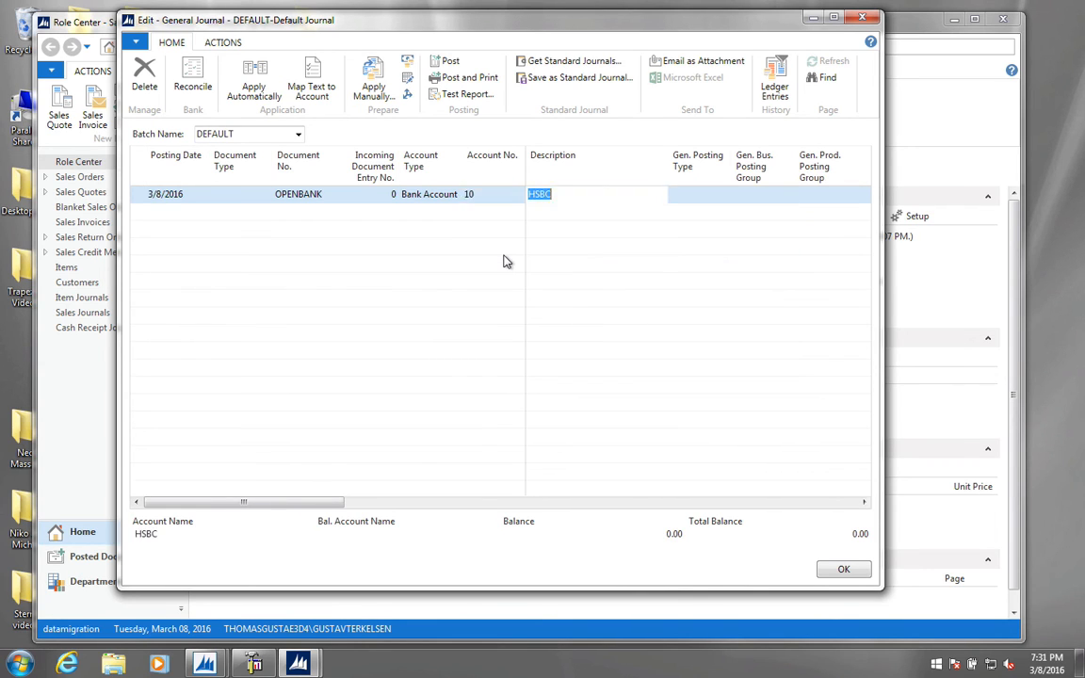
Set the HSBC line's amount to 10,000 and its balancing G/L account to 99999999
key(Tab)
key(Tab)
key(Tab)
key(Tab)
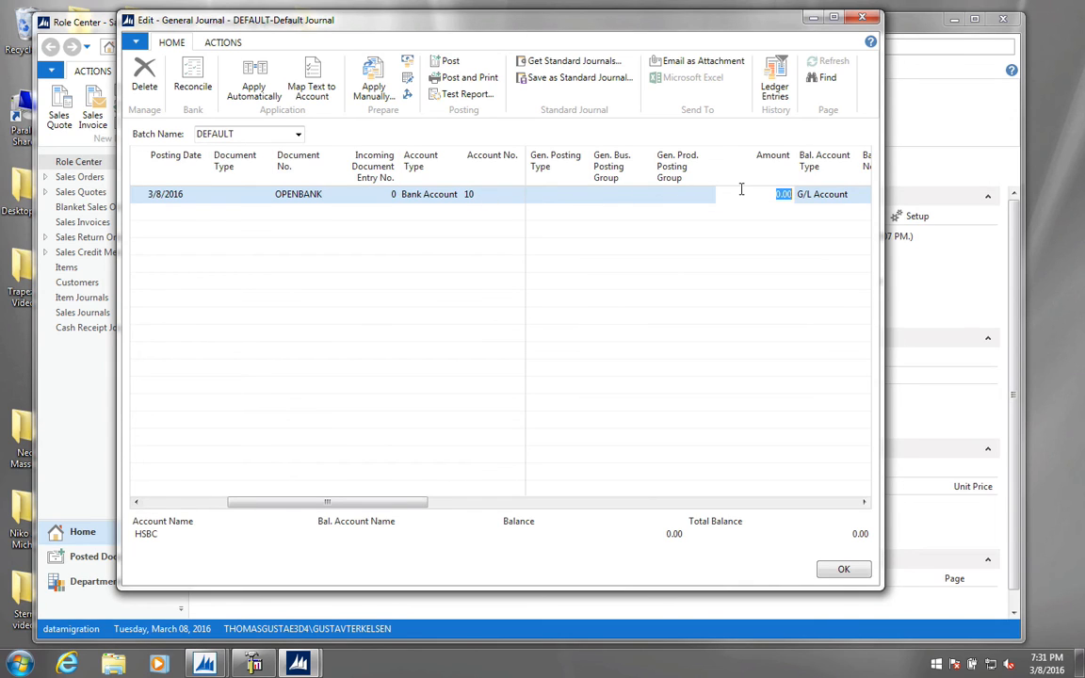
text(10000)
key(Tab)
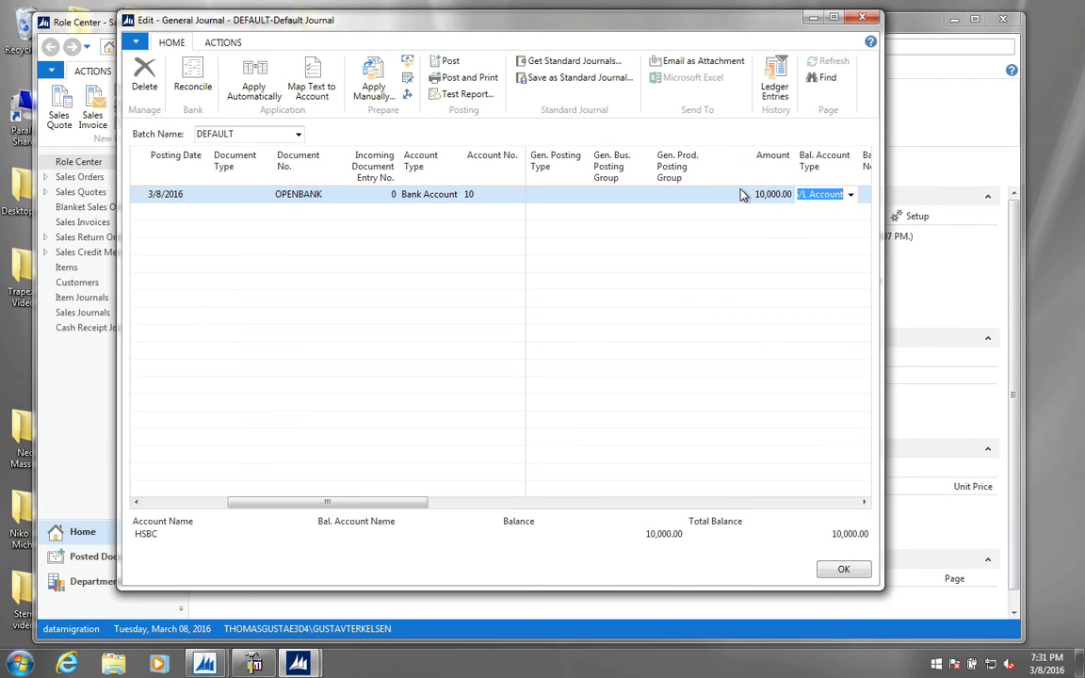
key(Tab)
click(802, 197)
text(99999999)
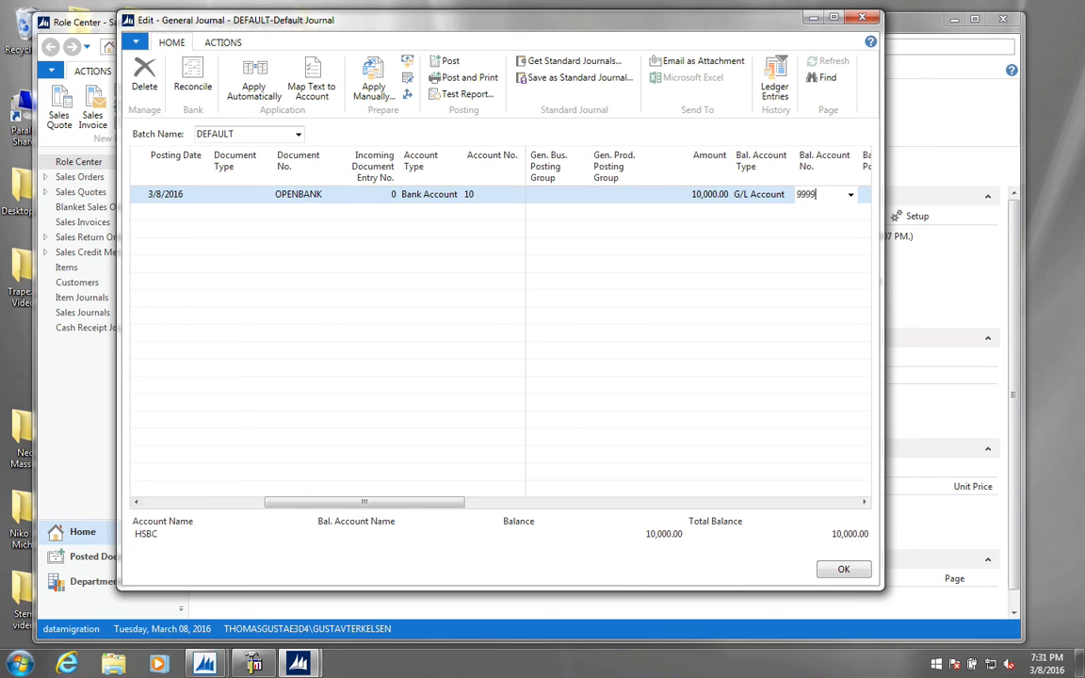
key(Tab)
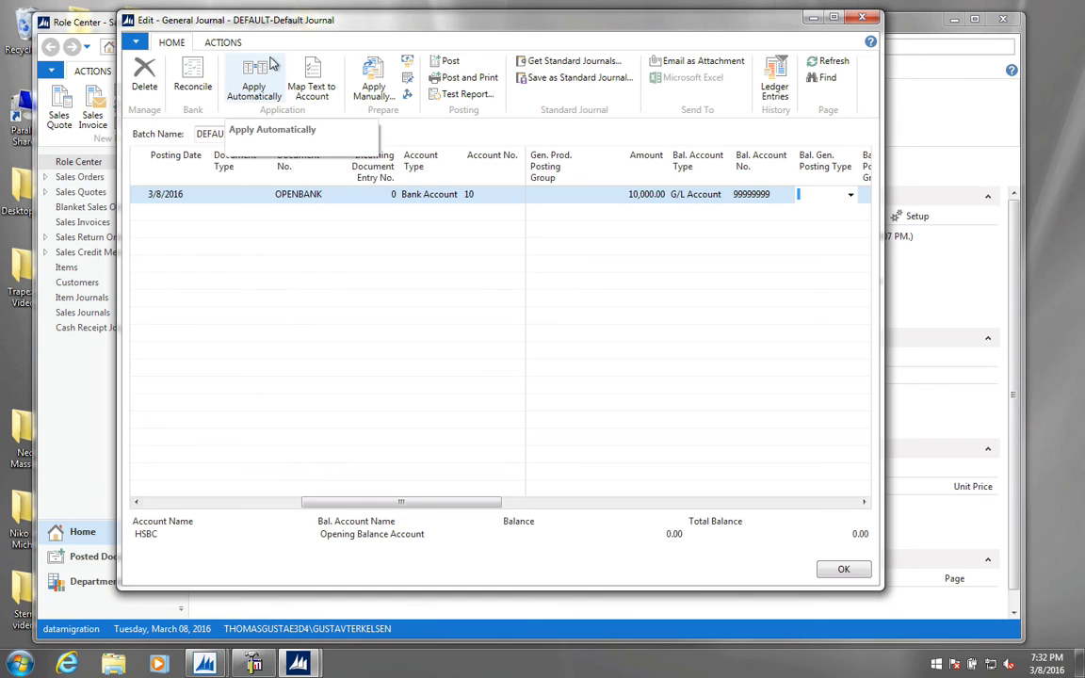
Post the OPENBANK journal line and close the general journal
click(435, 60)
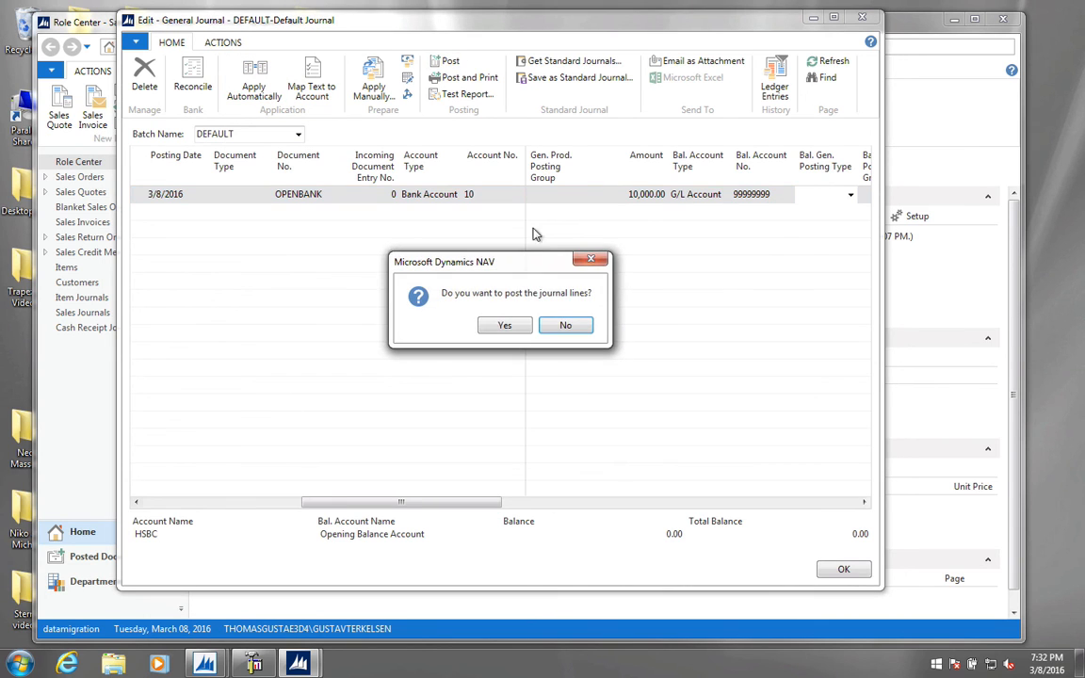
click(490, 325)
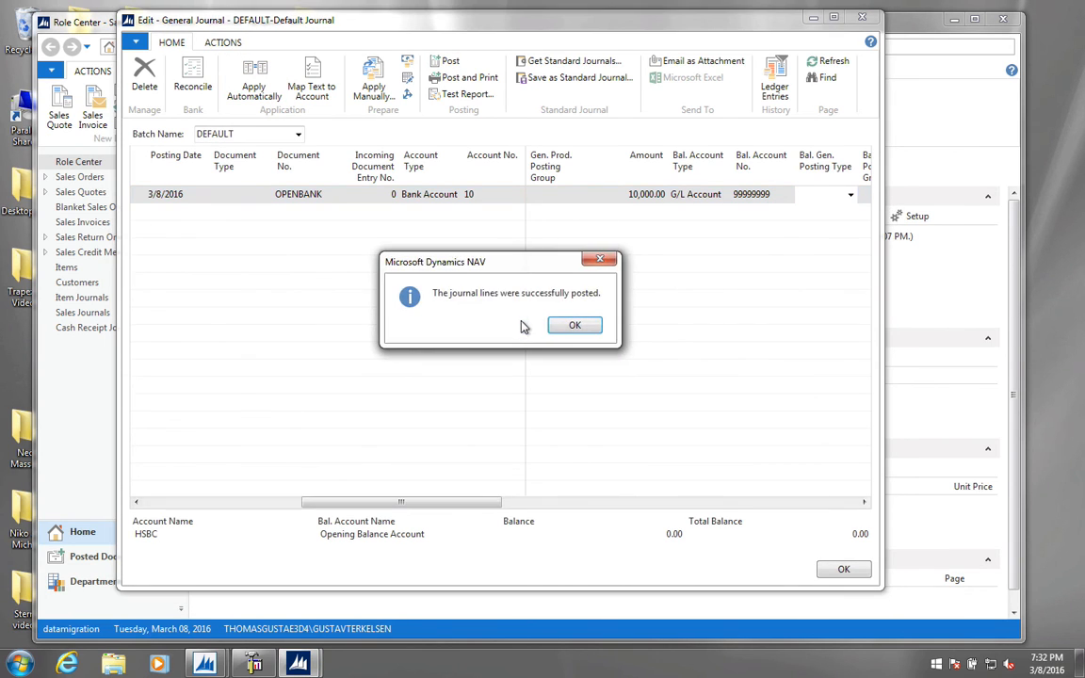
click(573, 325)
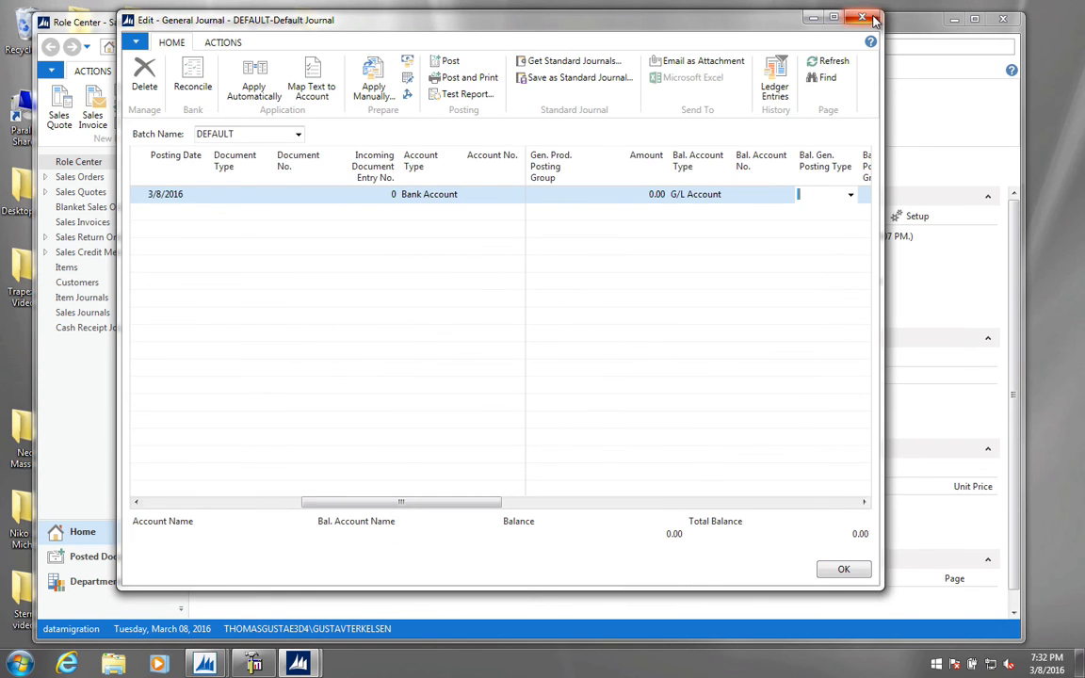
click(862, 18)
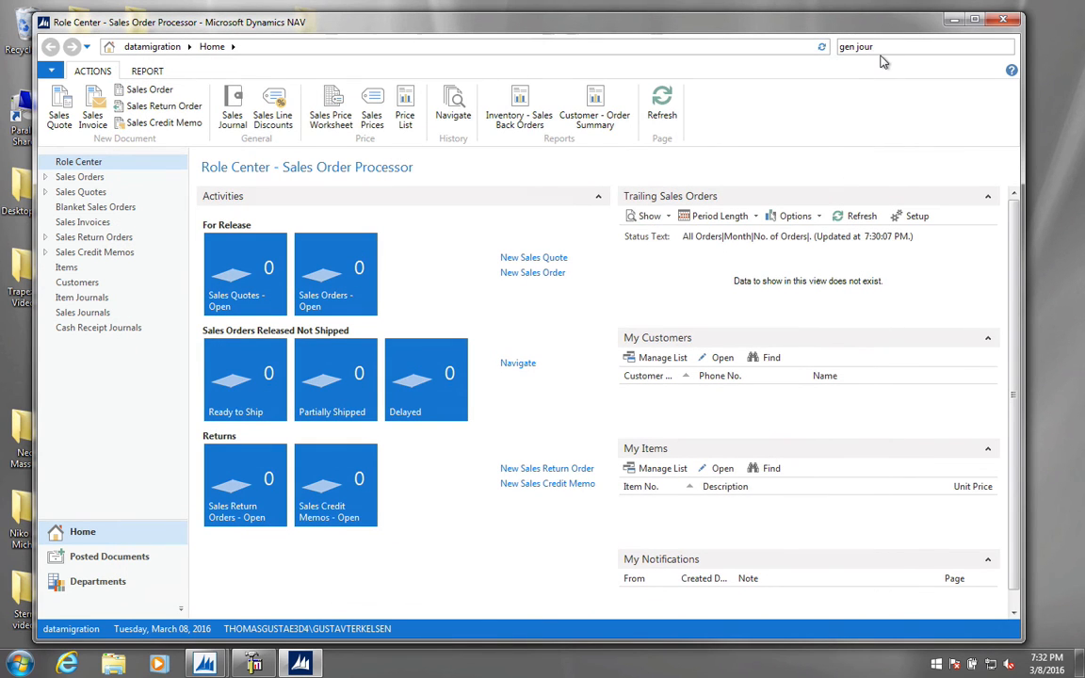
Search for the Bank Accounts list and open the HSBC bank account card
click(852, 46)
text(bank ac)
click(675, 74)
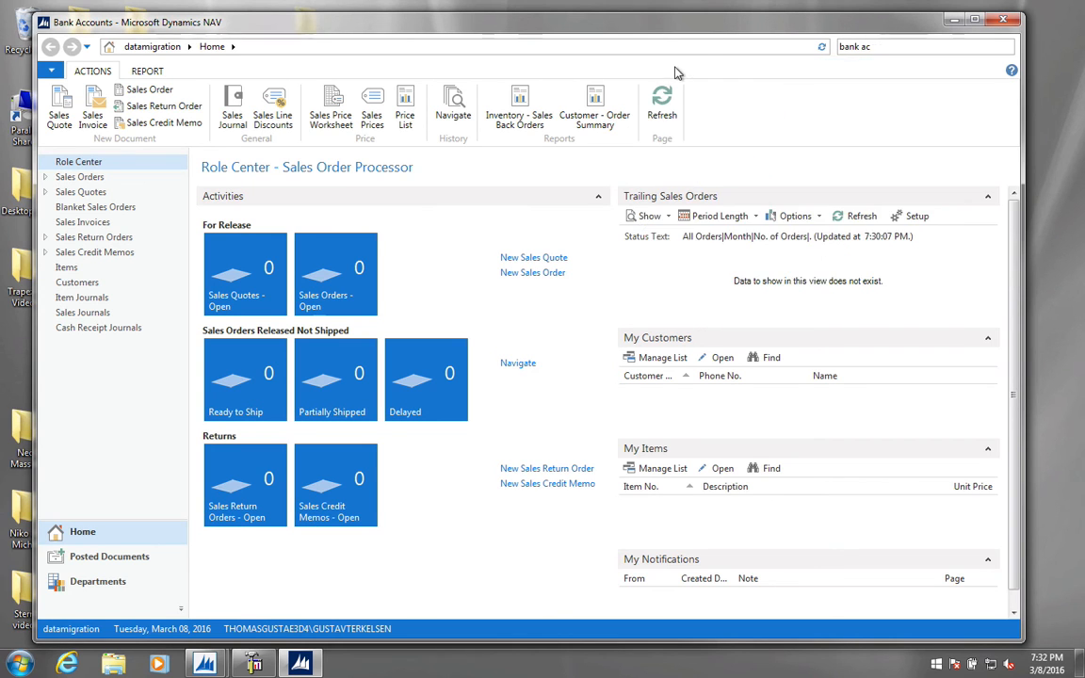
click(524, 254)
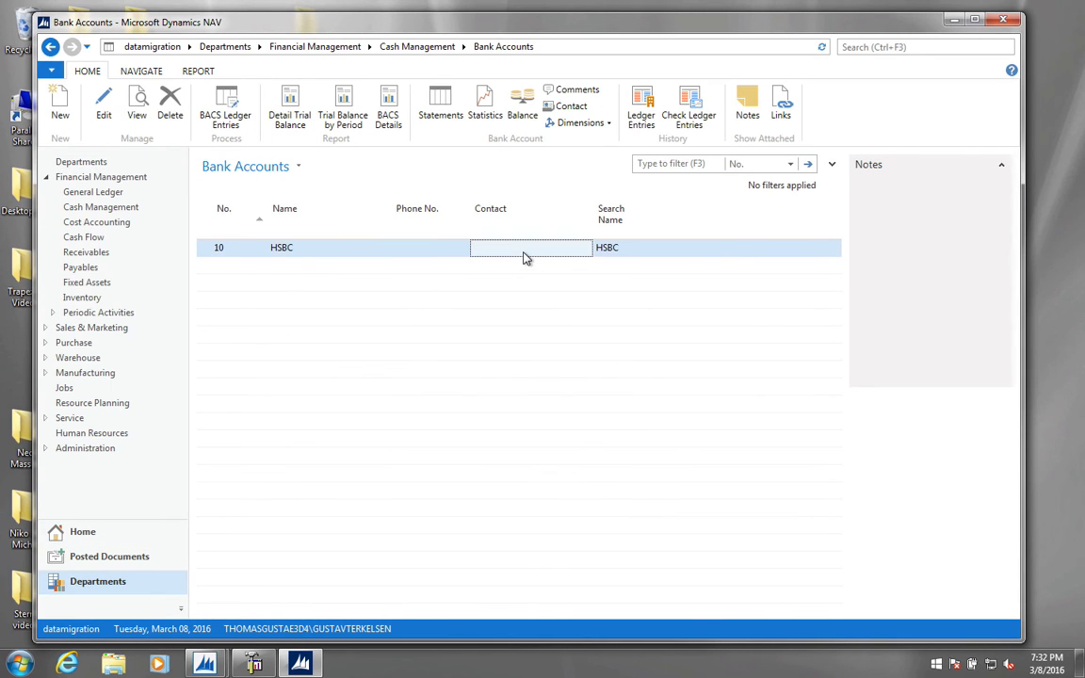
double_click(525, 253)
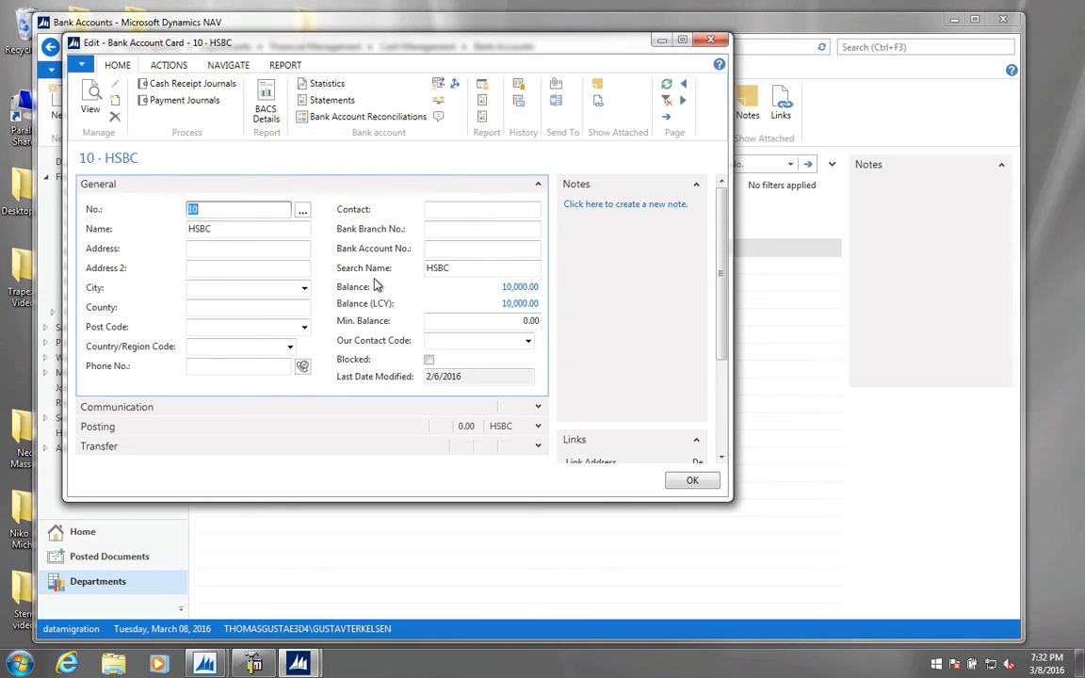
Review the bank account ledger entries behind the HSBC balance, and close the bank account card
click(521, 289)
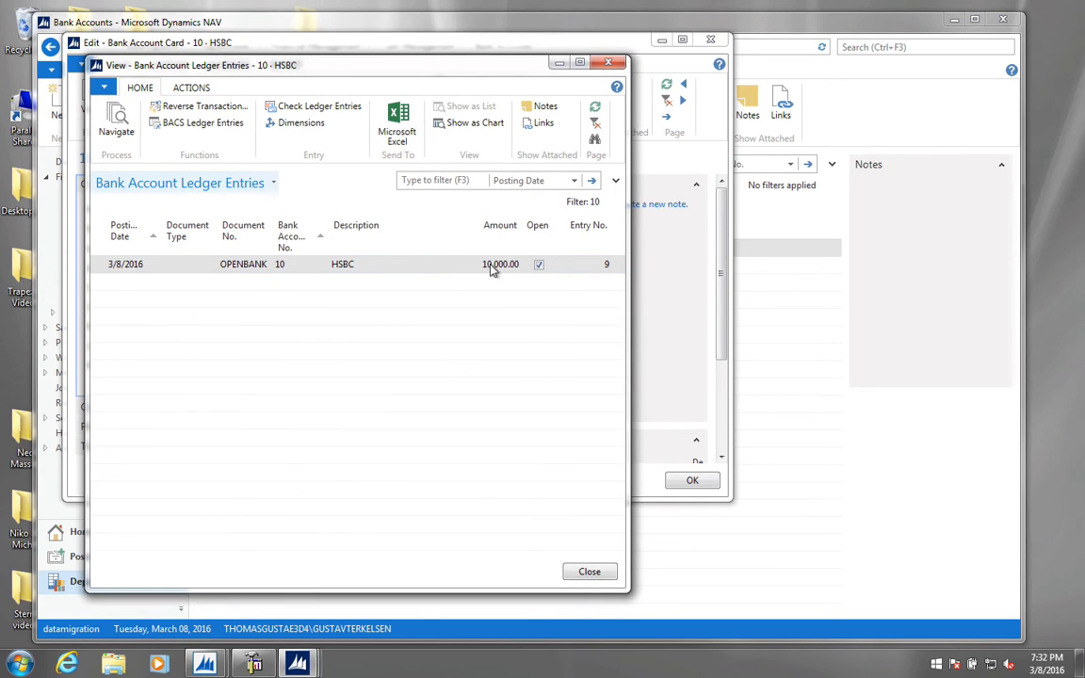
click(610, 63)
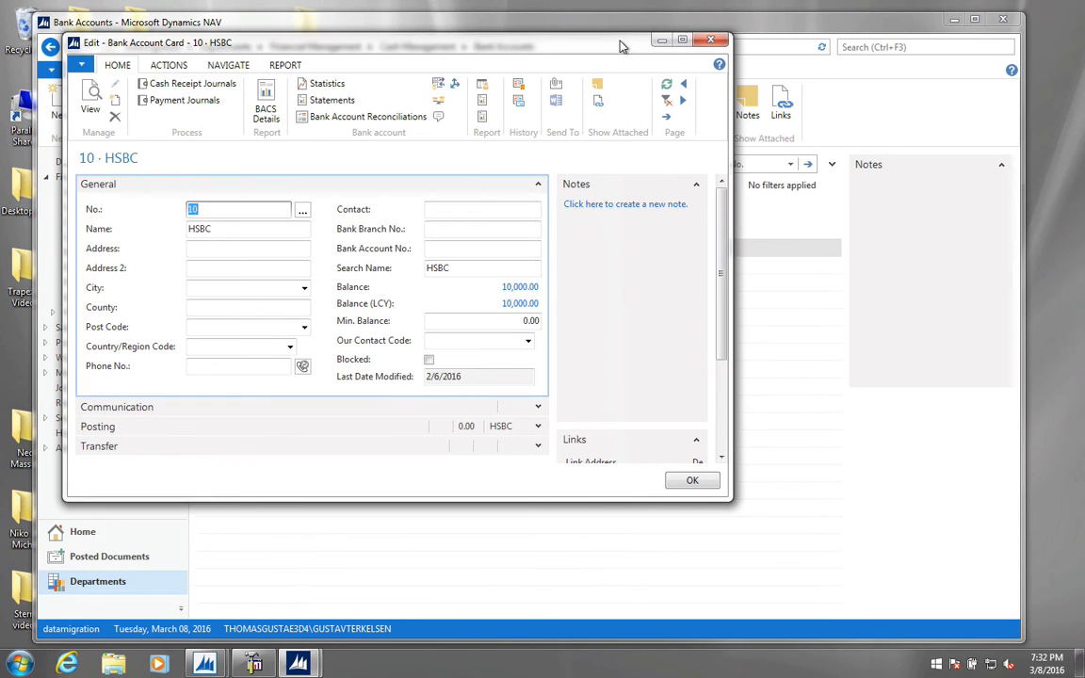
click(710, 40)
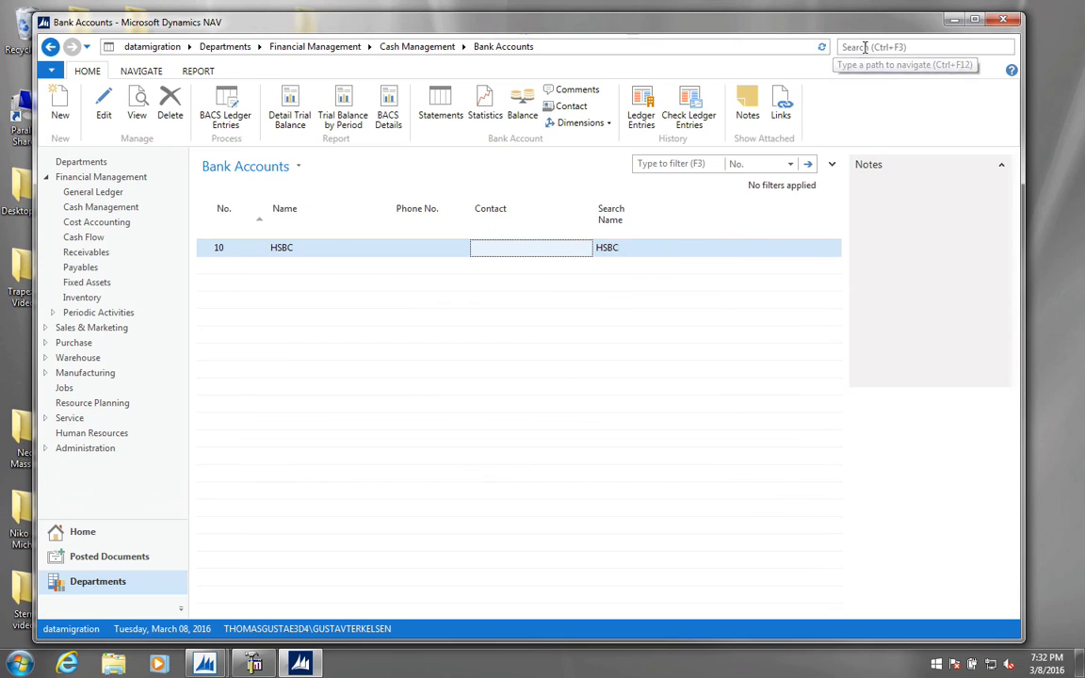
Search for the Chart of Accounts and open it
click(866, 48)
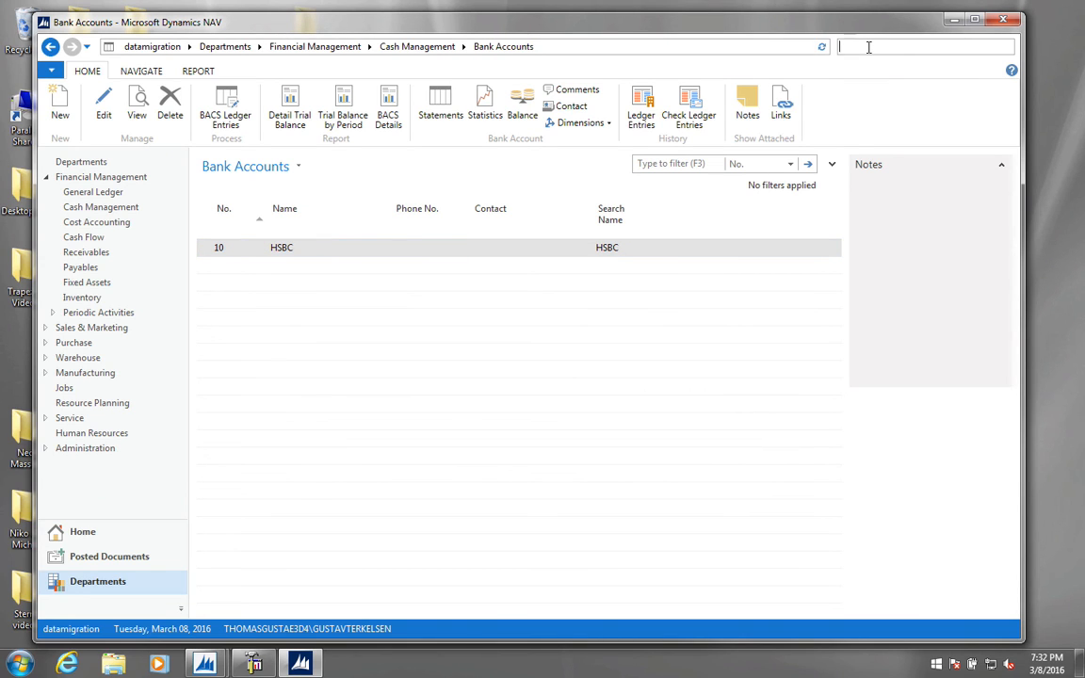
text(cah)
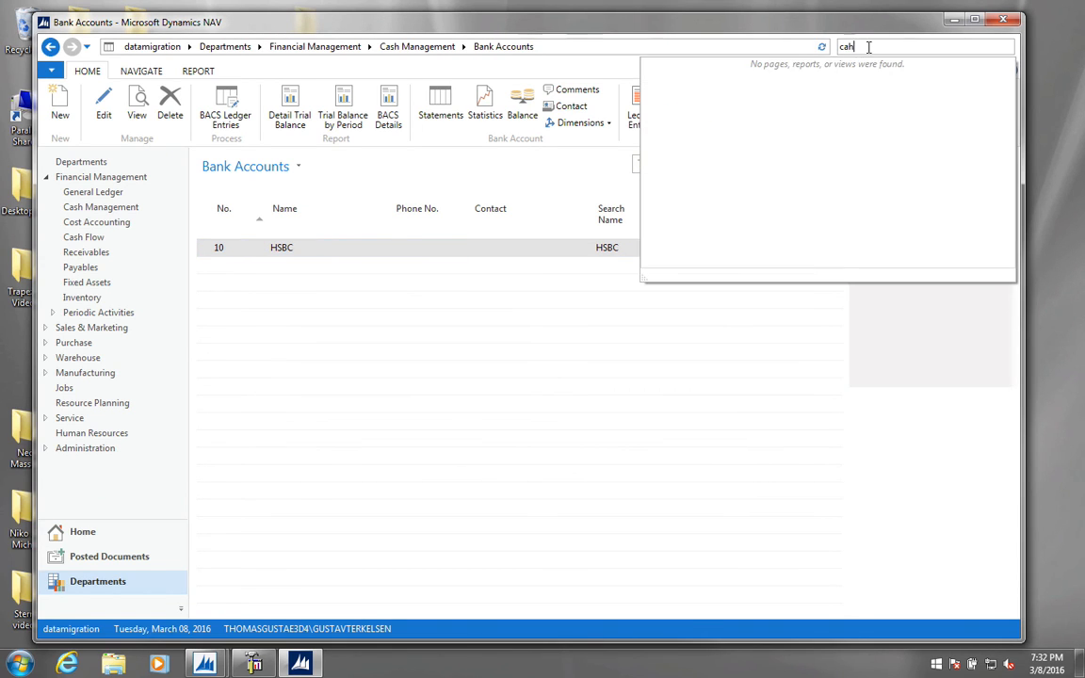
text(art of)
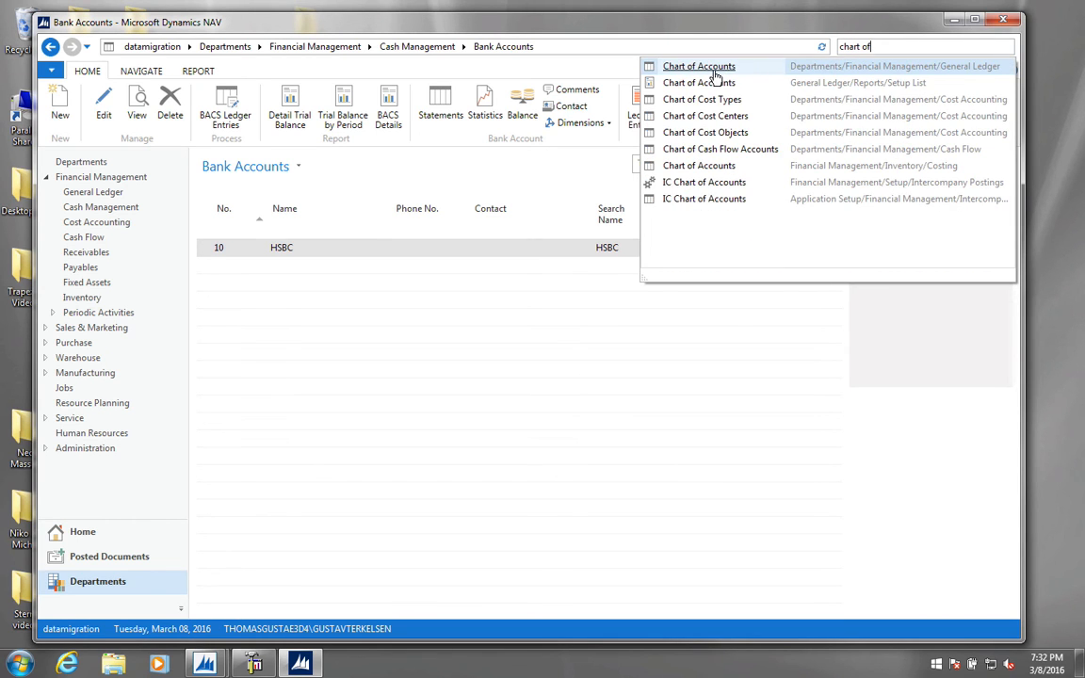
click(652, 70)
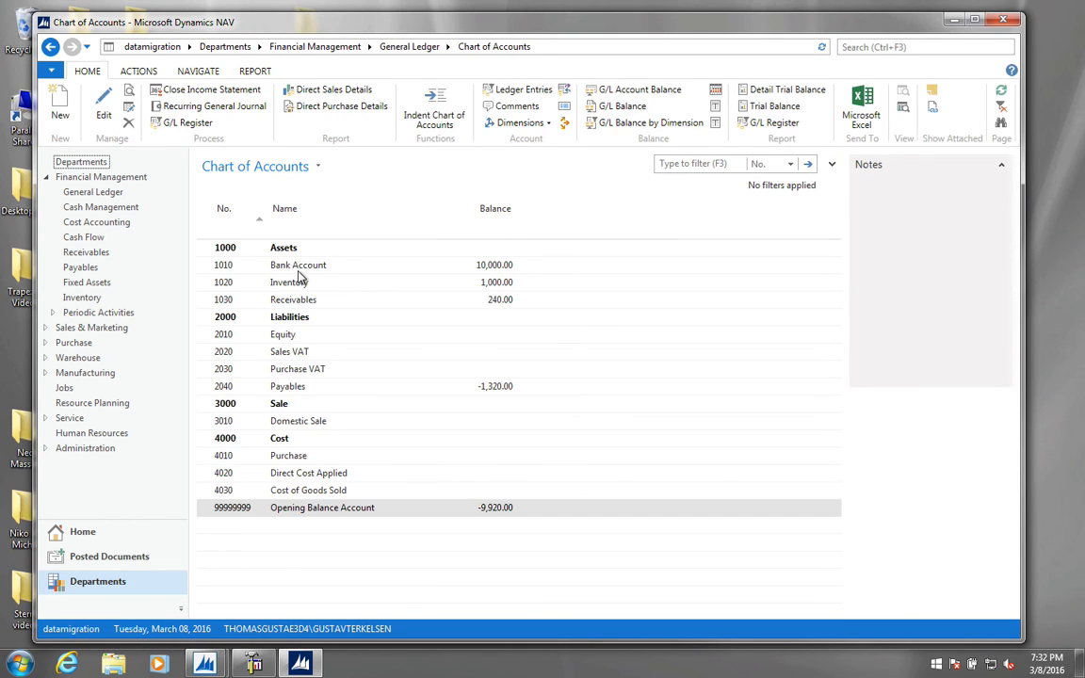
Check the Bank Account balance and inspect the ledger entries behind the Opening Balance Account
click(301, 268)
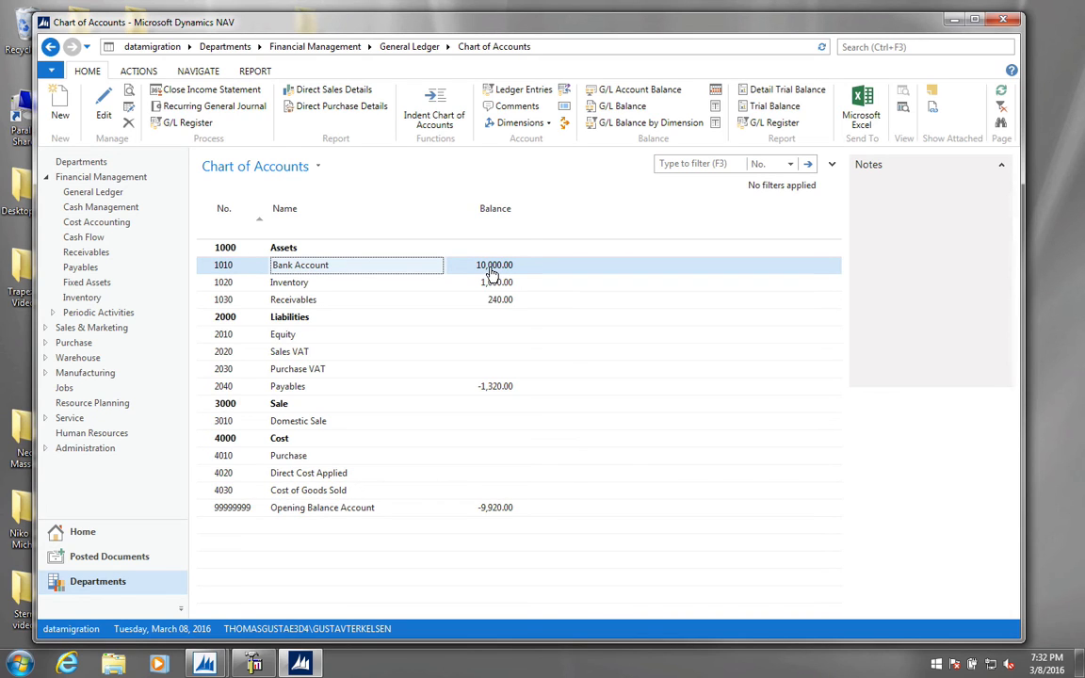
click(493, 509)
click(494, 509)
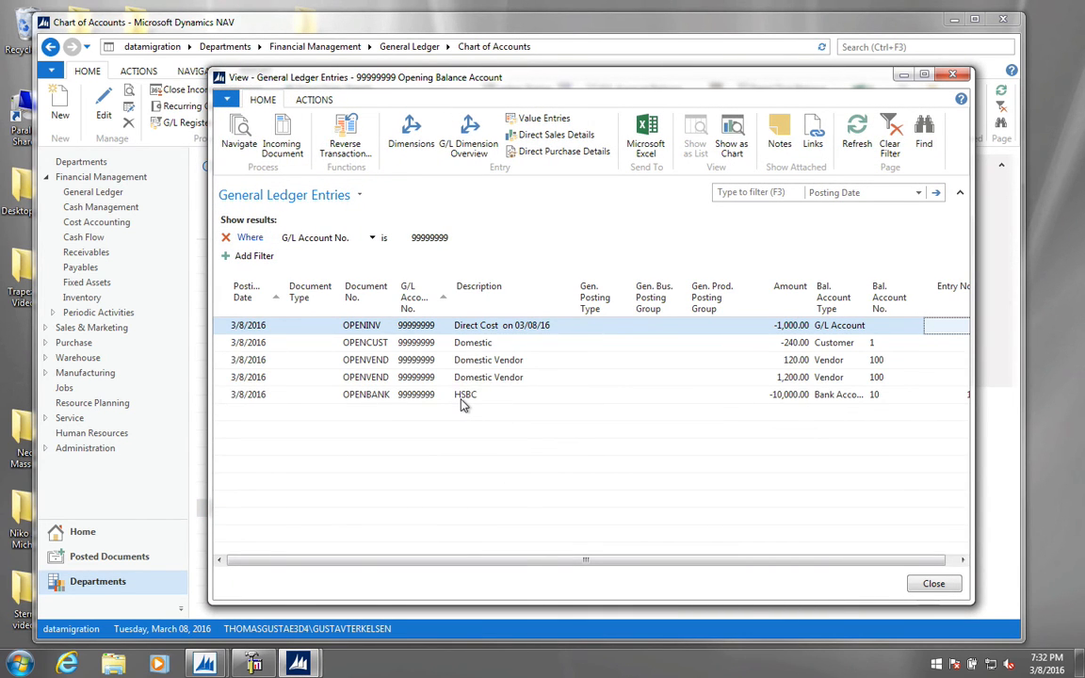
click(958, 77)
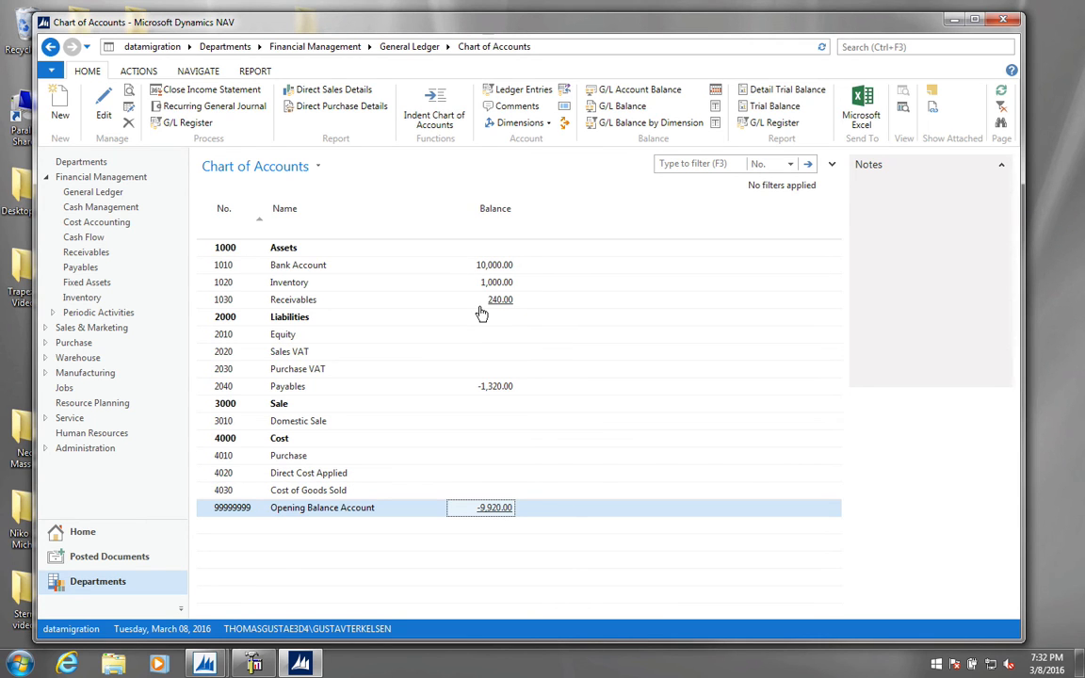
Compare the remaining balances in the Word case document's BEFORE and AFTER tables with the chart of accounts
key(ctrl+Left)
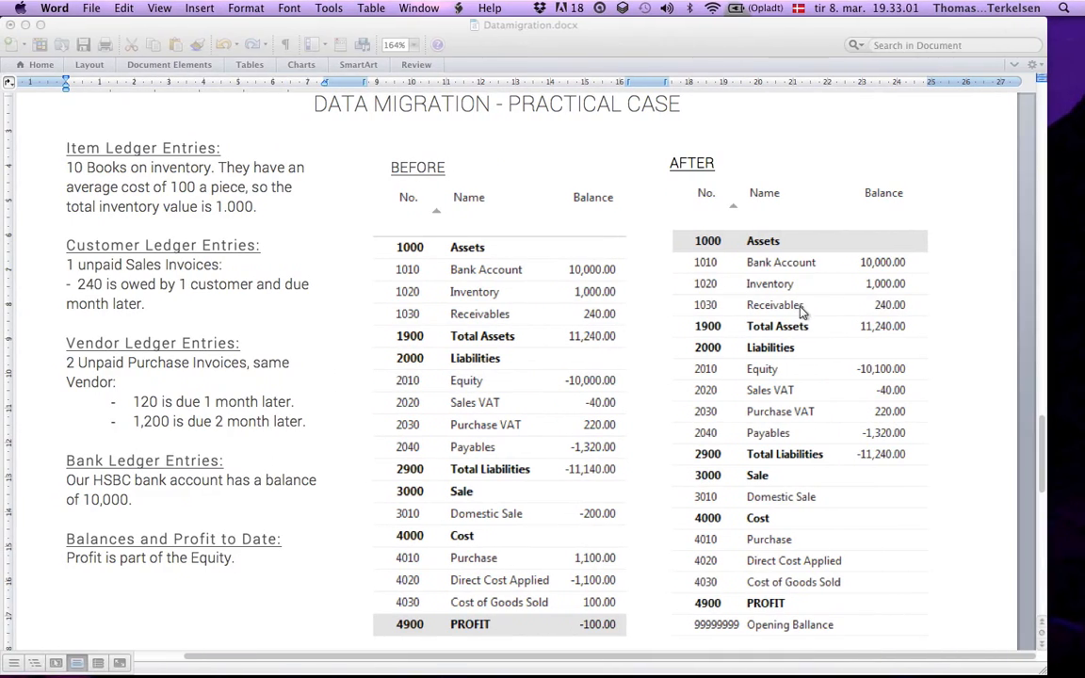
key(ctrl+Right)
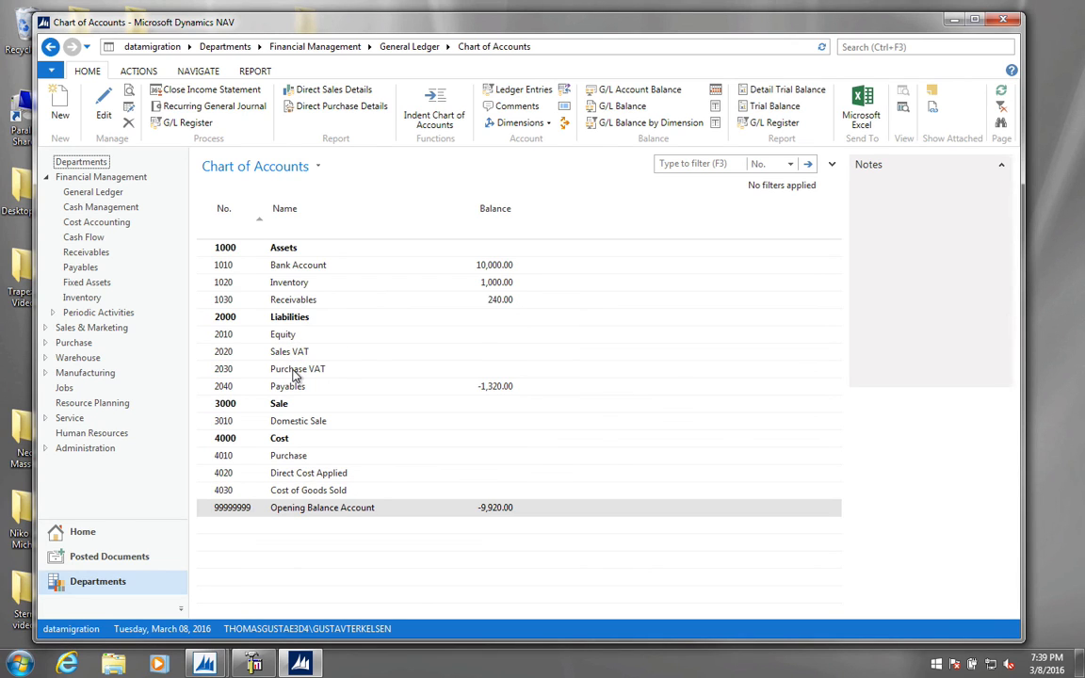
click(883, 49)
key(ctrl+Left)
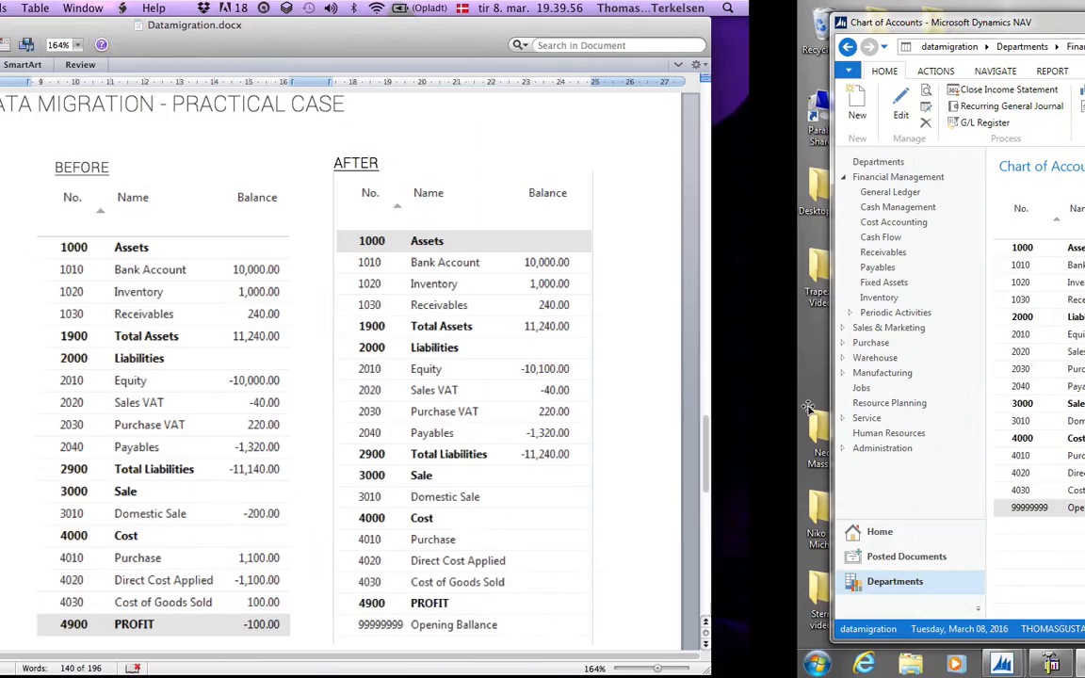
key(ctrl+Right)
Search for General Journals and open the DEFAULT batch
click(896, 45)
text(gen jour)
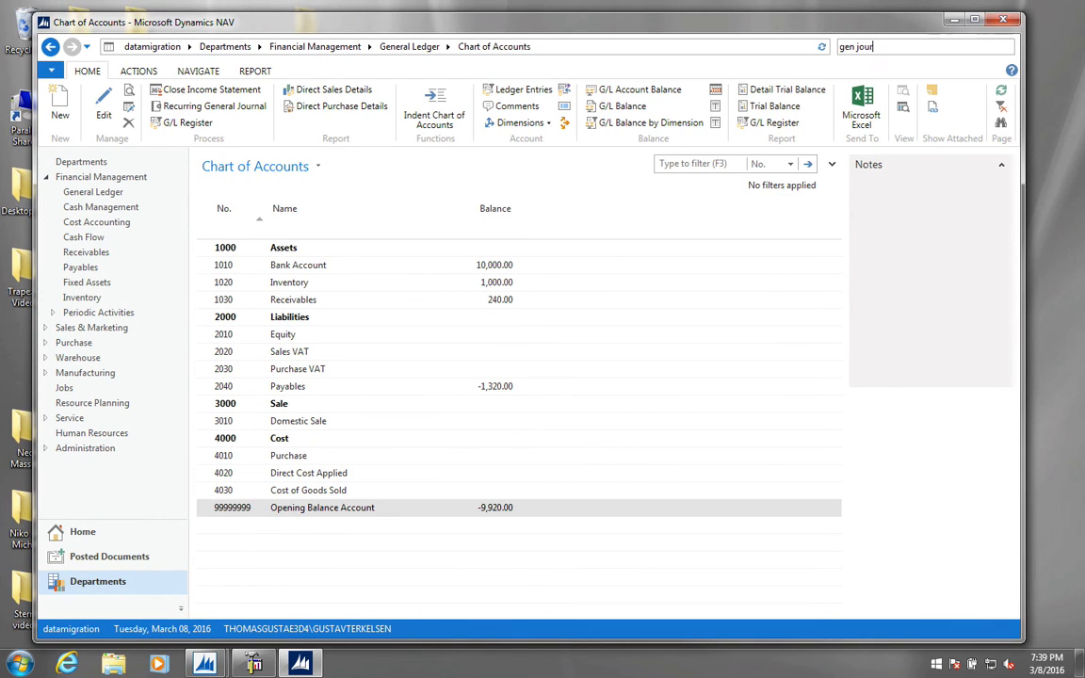
click(699, 75)
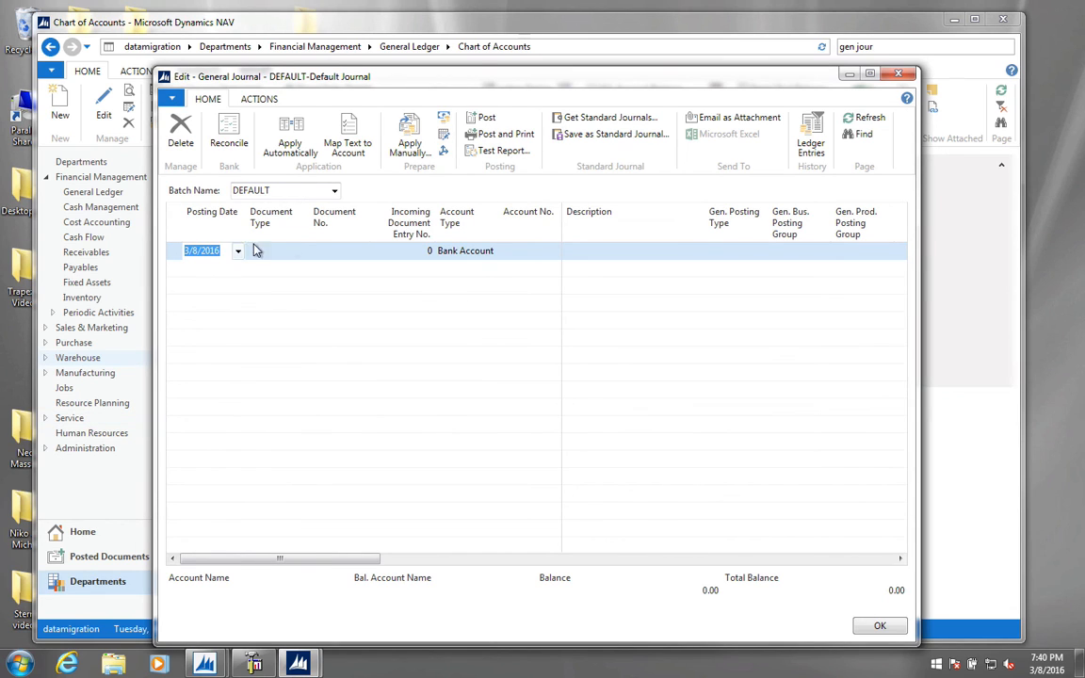
Give the first journal line document number OPENFIN and set its account type to G/L Account
click(302, 249)
key(Tab)
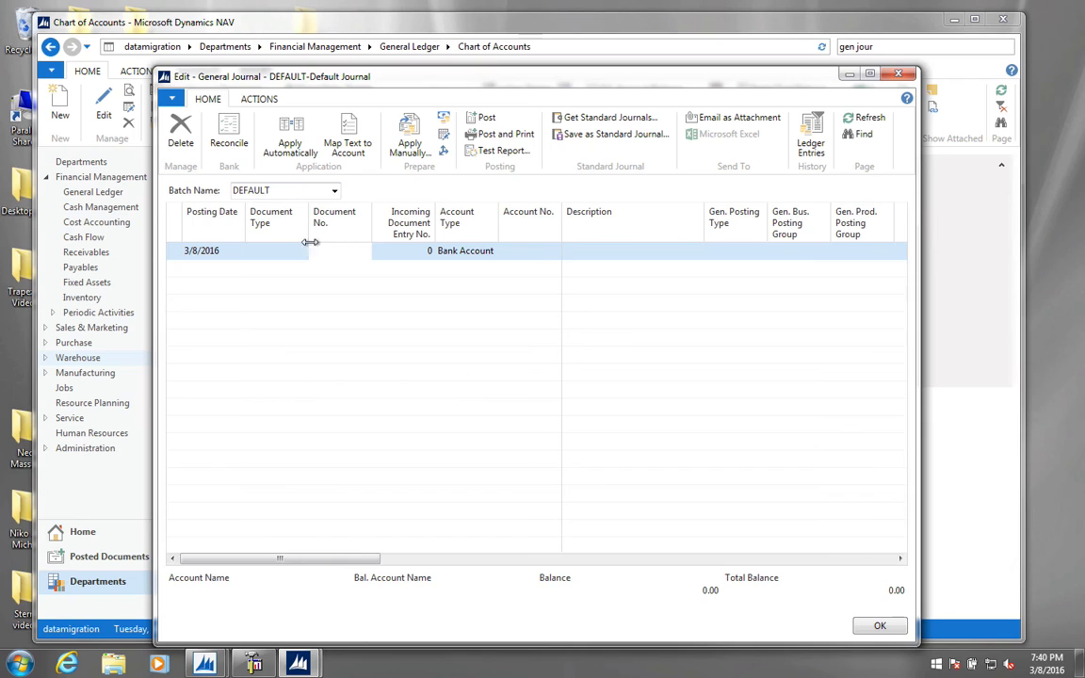
text(openfin)
key(Tab)
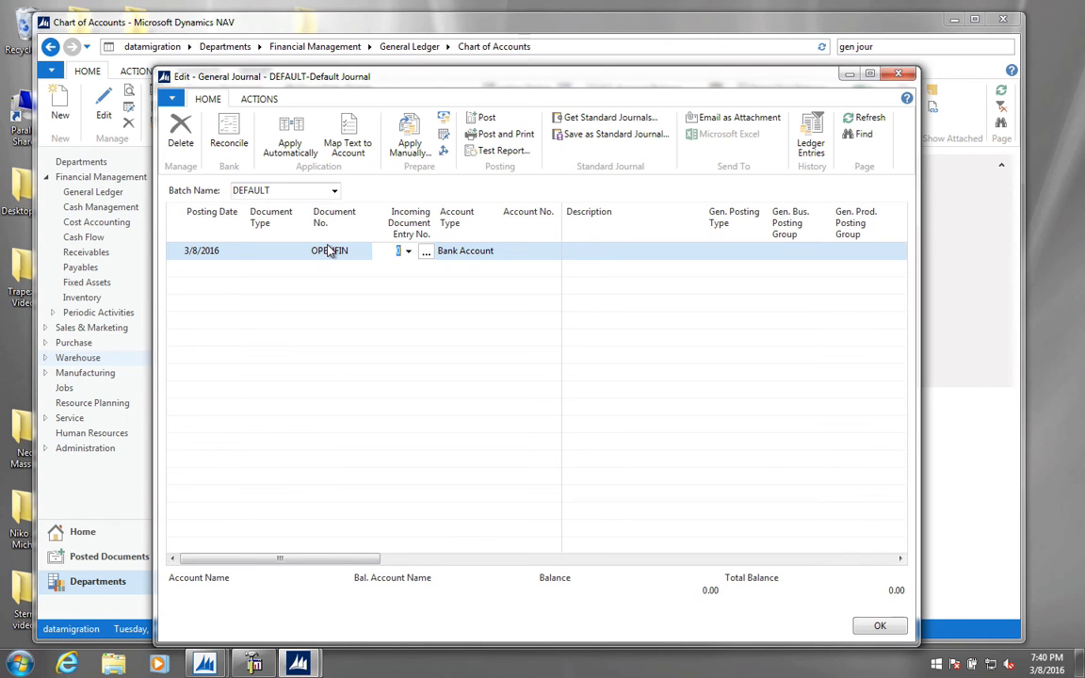
key(Tab)
click(490, 252)
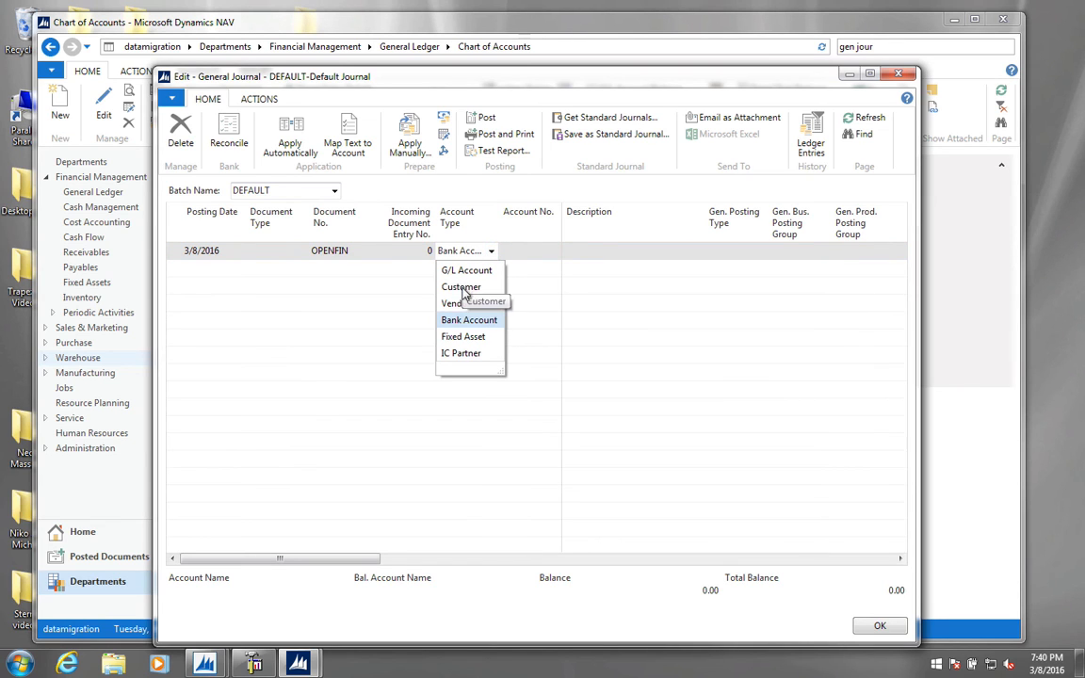
click(464, 271)
key(Tab)
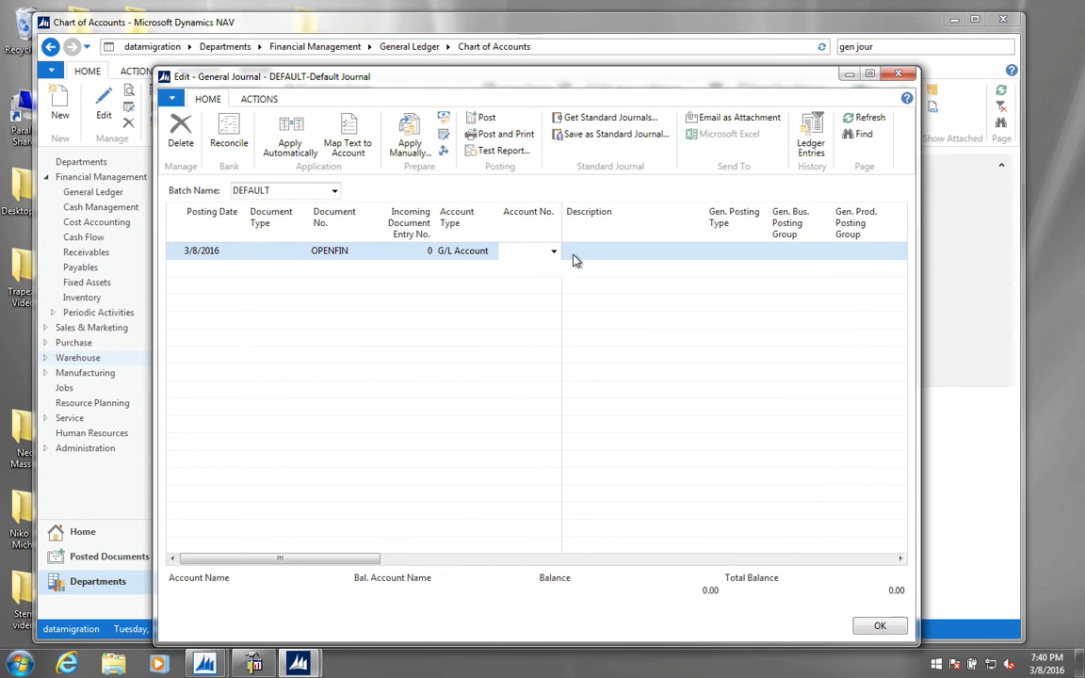
Assign Equity account 2010 to the first line and enter the AFTER table's equity balance of -10,100 as its amount
click(552, 250)
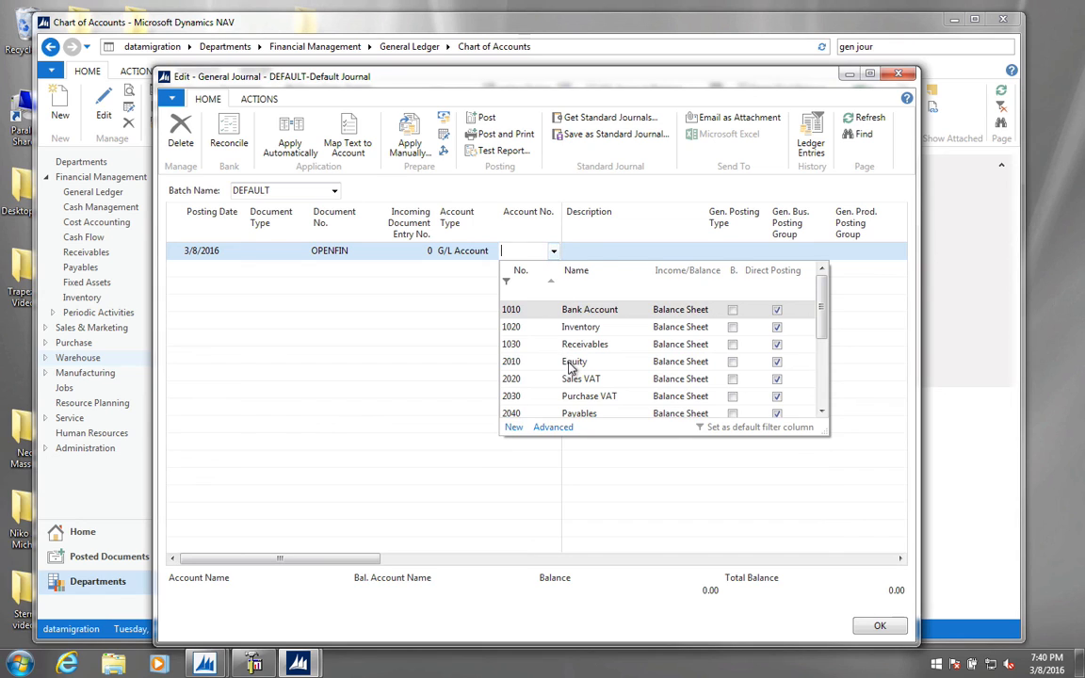
key(Return)
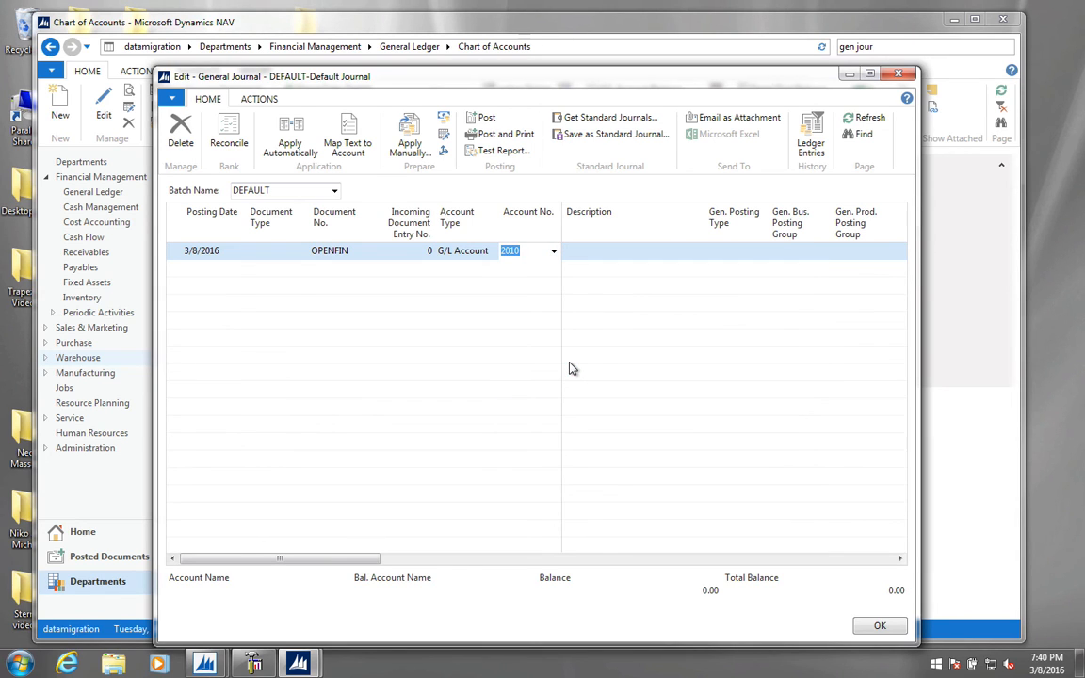
key(Tab)
key(Tab)
key(Tab)
key(Tab)
key(Tab)
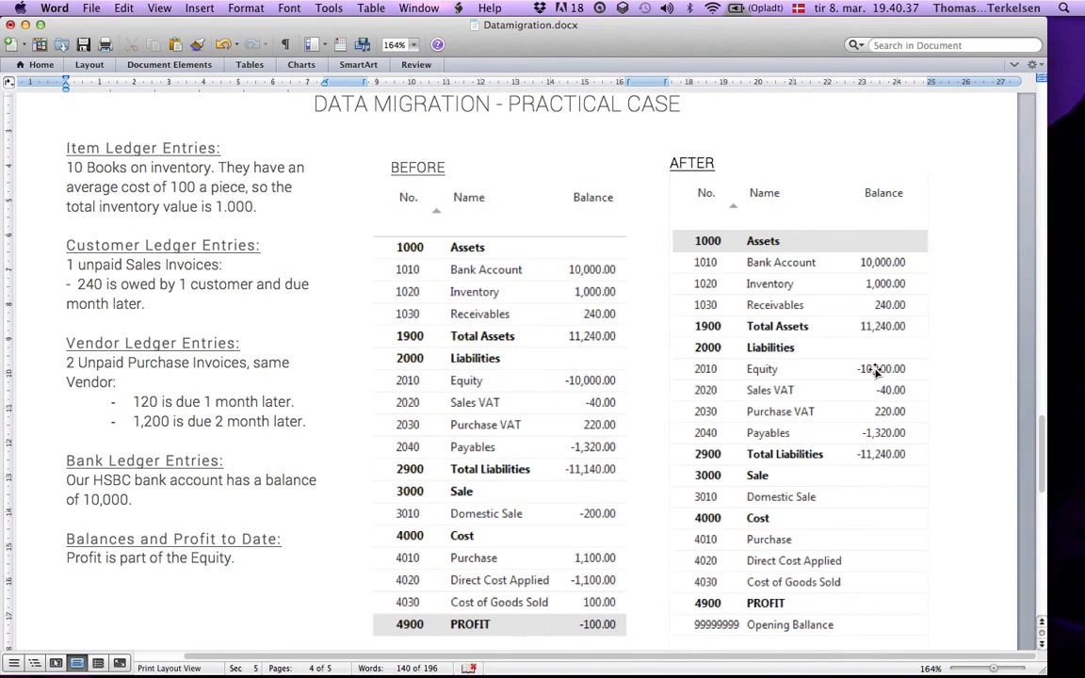
key(ctrl+Right)
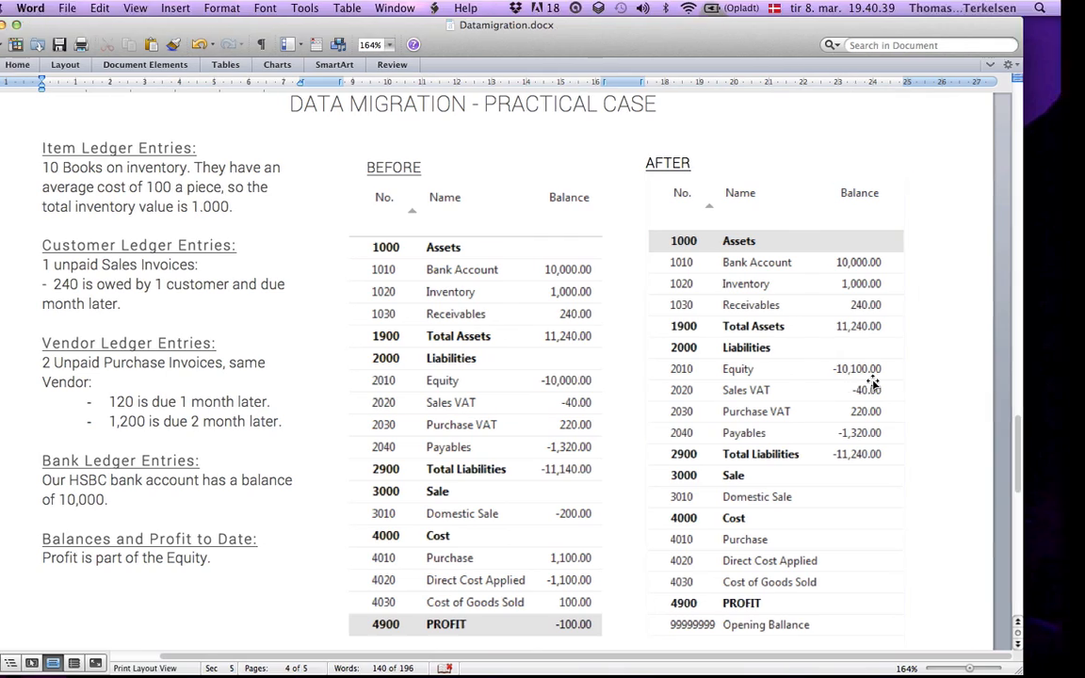
text(-10)
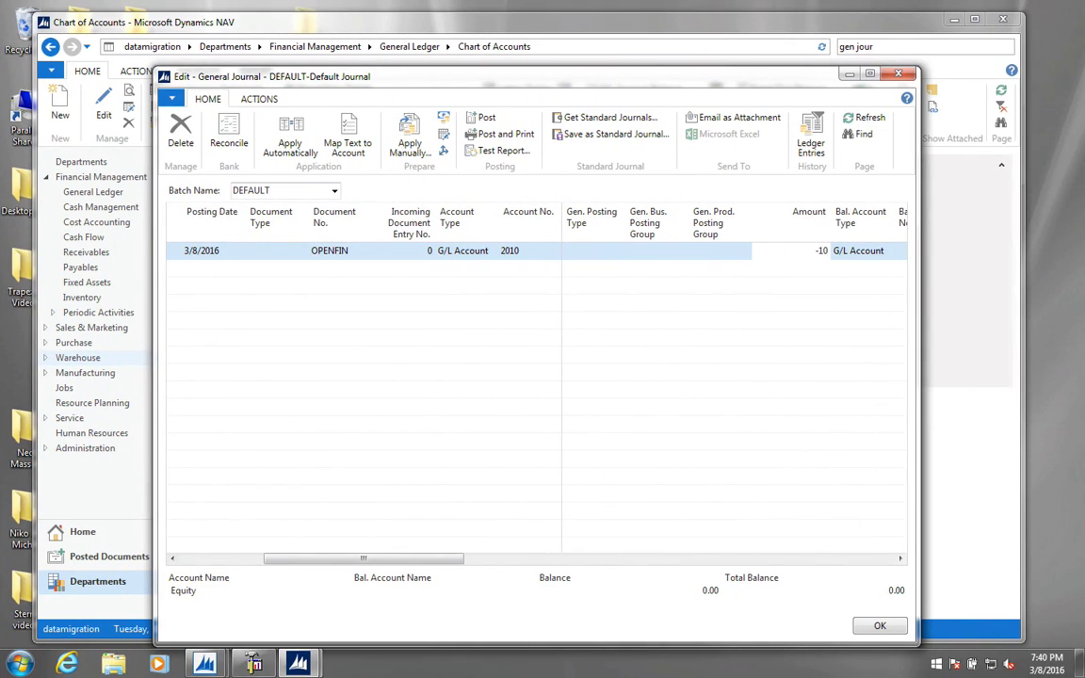
text(,100)
key(Tab)
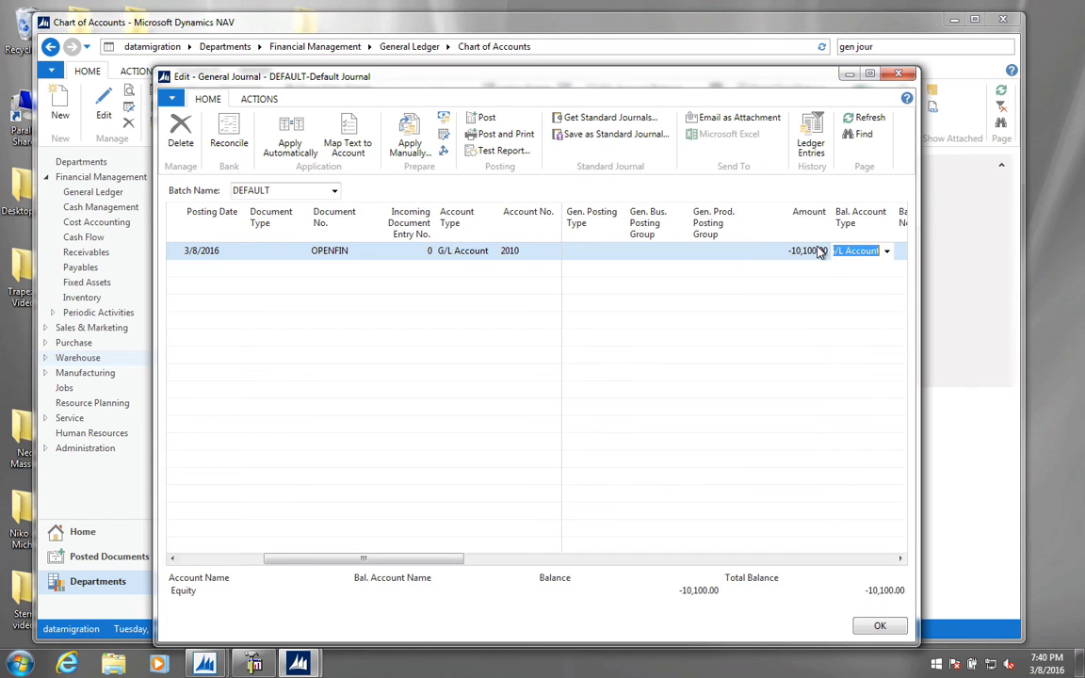
Add a second OPENFIN journal line for the Sales VAT account 2020, following the Word document's AFTER table
key(Return)
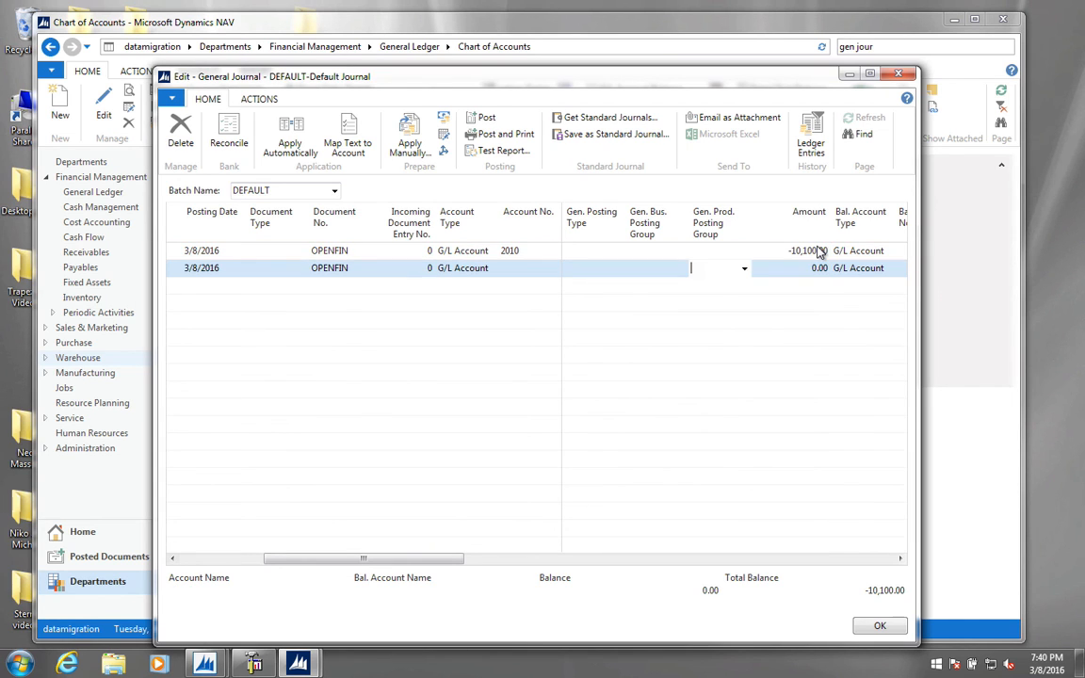
key(shift+Tab)
key(shift+Tab)
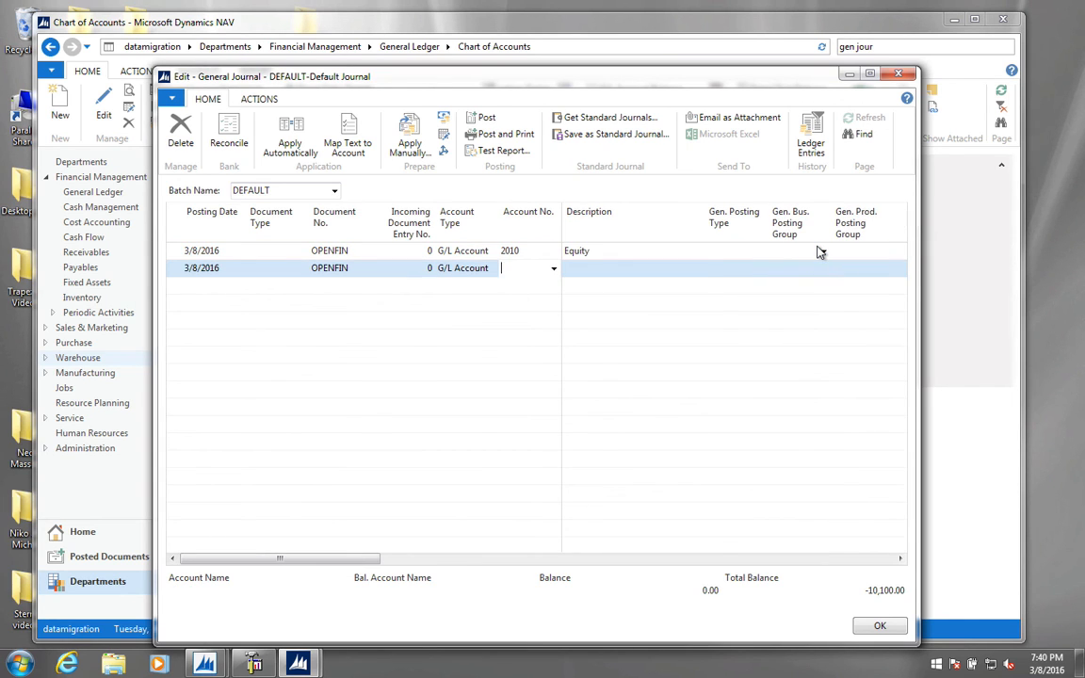
key(ctrl+Left)
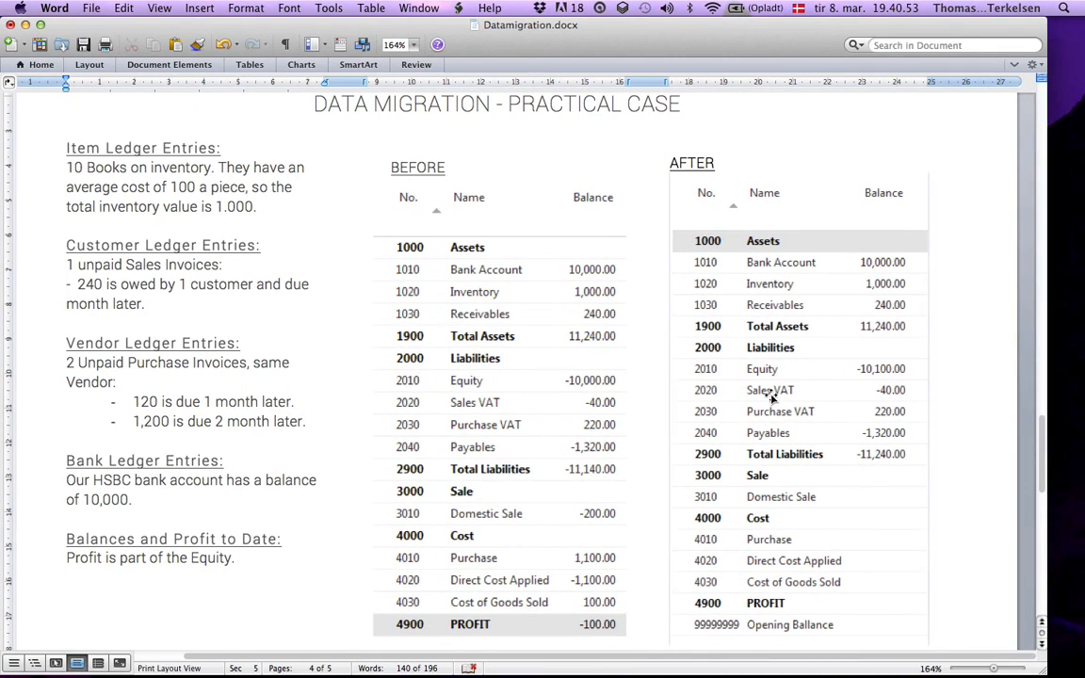
key(ctrl+Right)
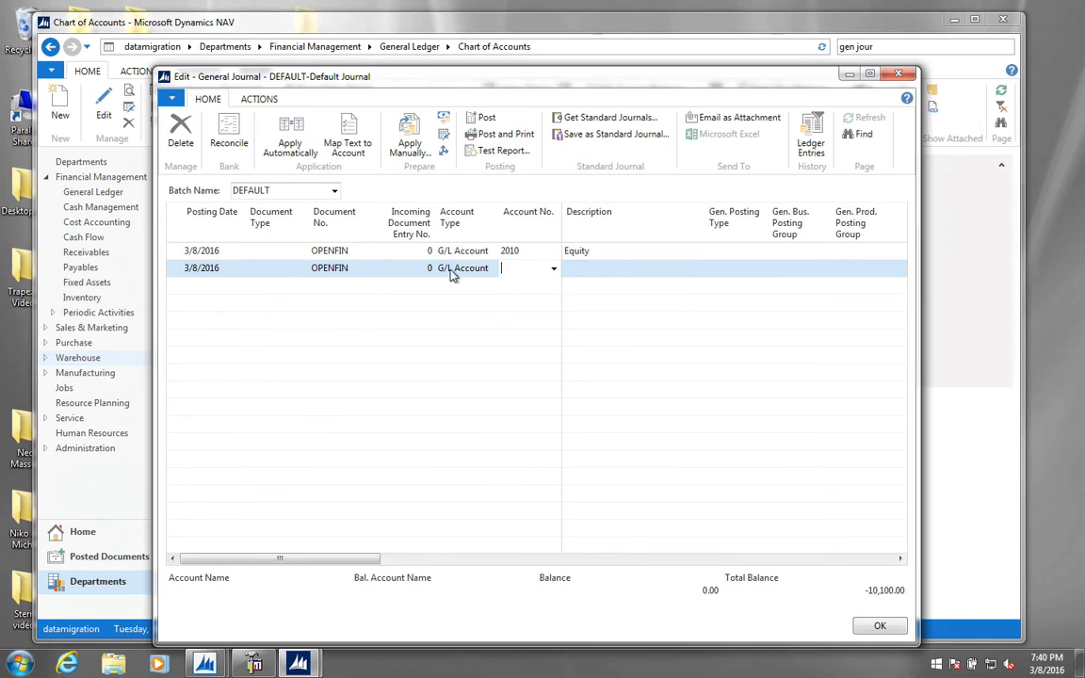
click(554, 270)
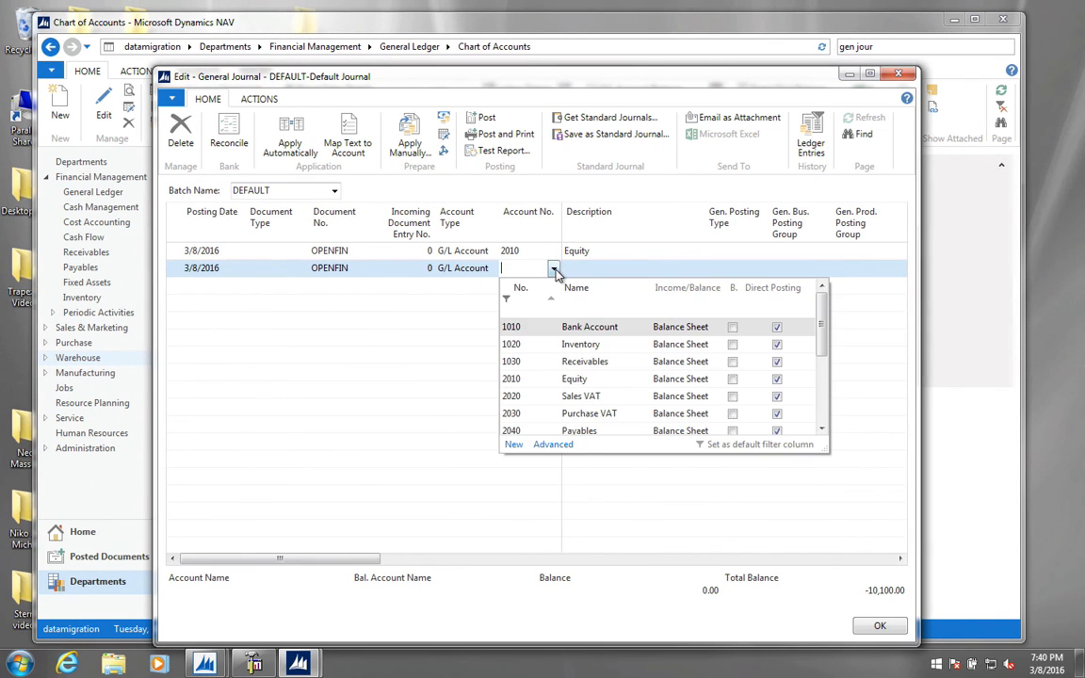
click(586, 402)
Look up the Sales VAT balance in the Word case document and set the Sales VAT line's amount to -40
key(Tab)
key(Tab)
key(Tab)
key(Tab)
key(Tab)
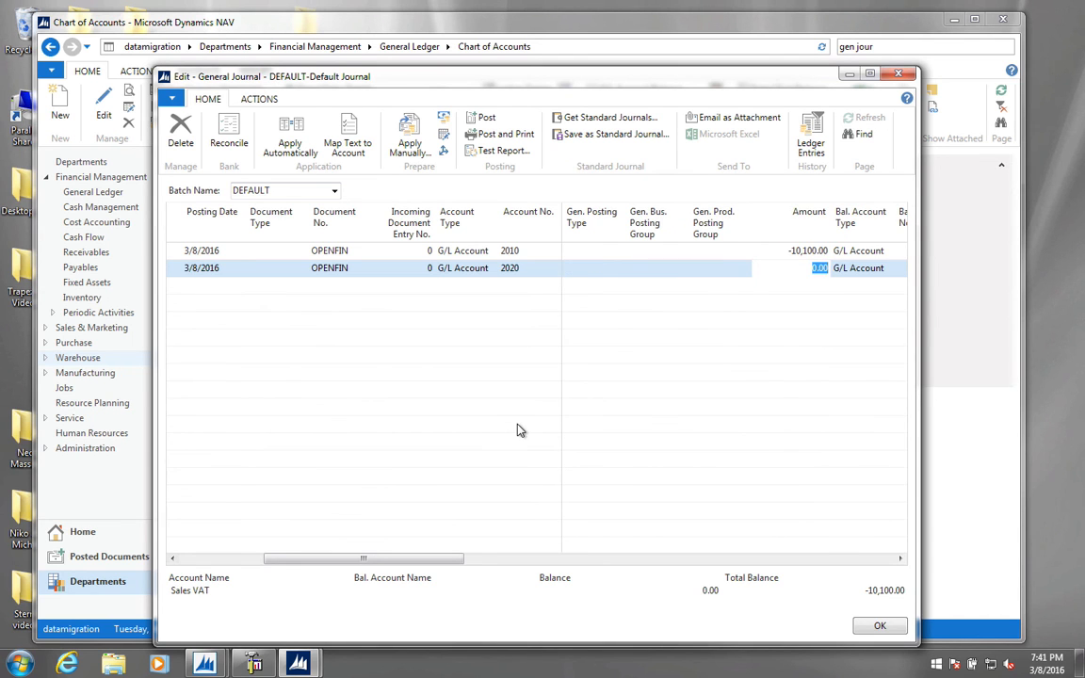
key(ctrl+Left)
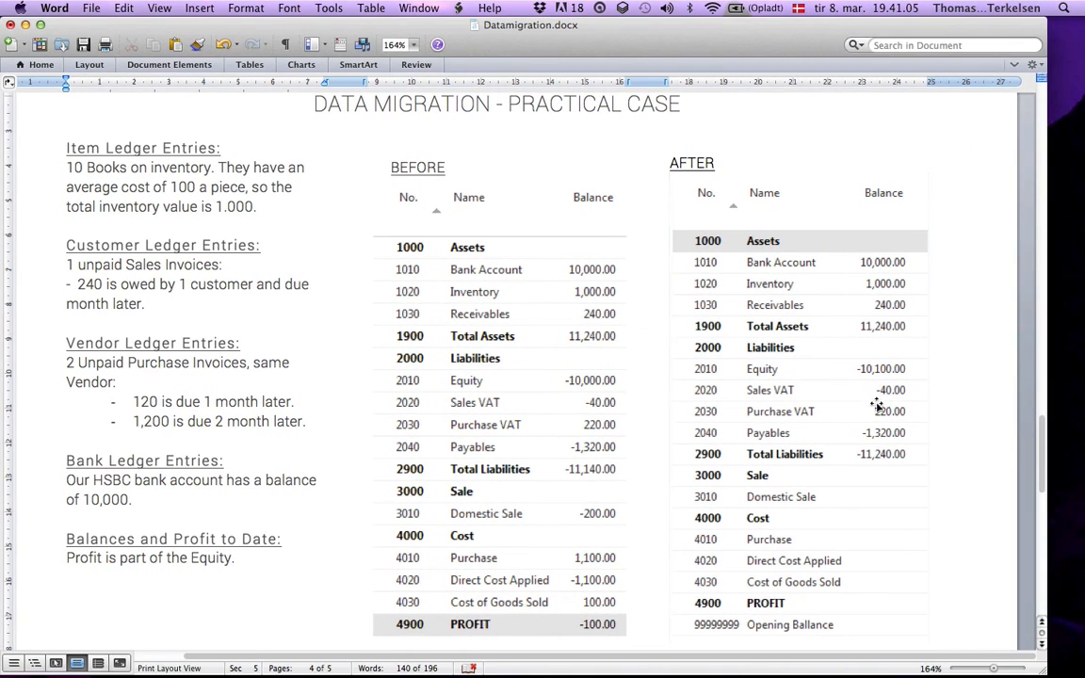
key(ctrl+Right)
key(BackSpace)
text(-40)
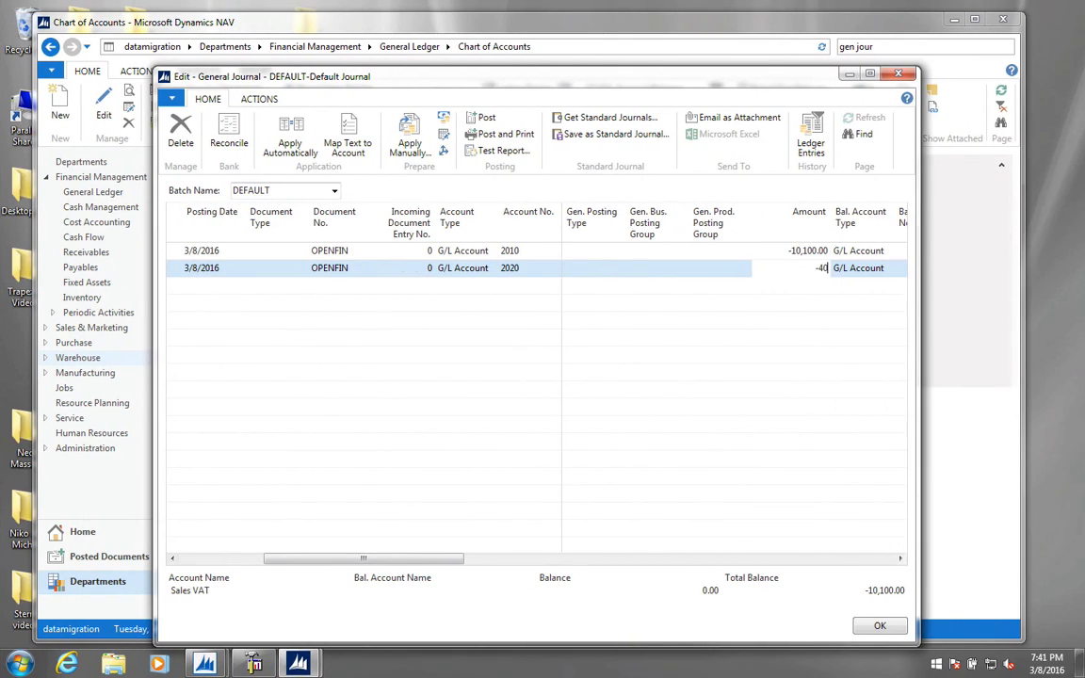
key(Tab)
Add a third OPENFIN journal line for the Purchase VAT account 2030, following the Word document's AFTER table
key(Down)
key(Left)
key(Left)
key(Left)
key(Left)
key(Left)
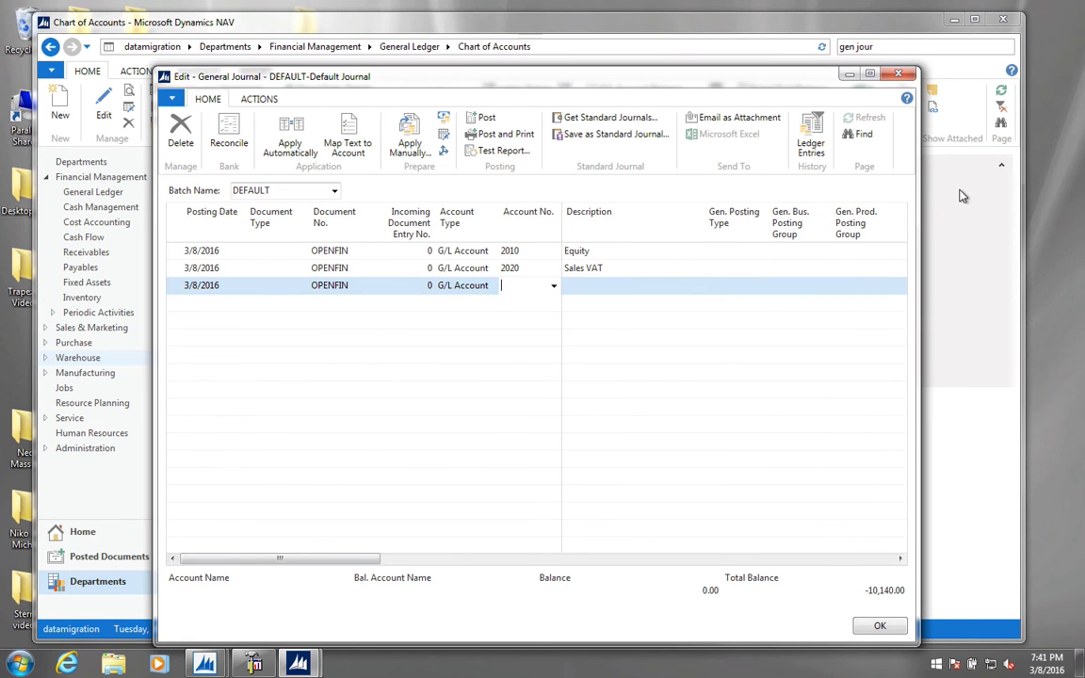
key(ctrl+Left)
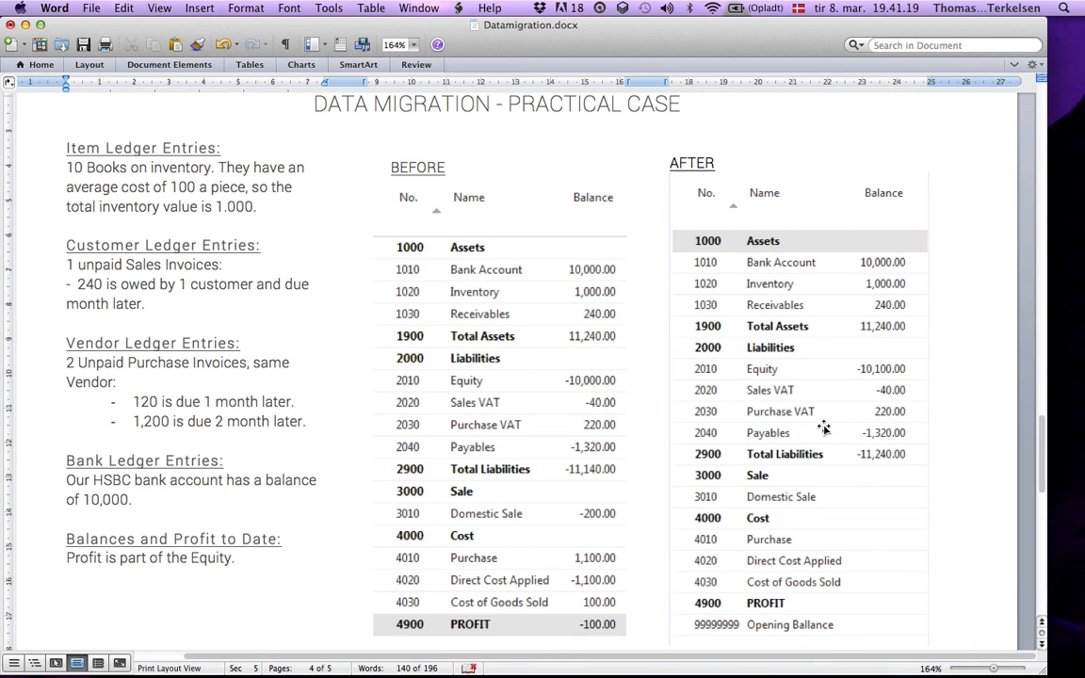
key(ctrl+Right)
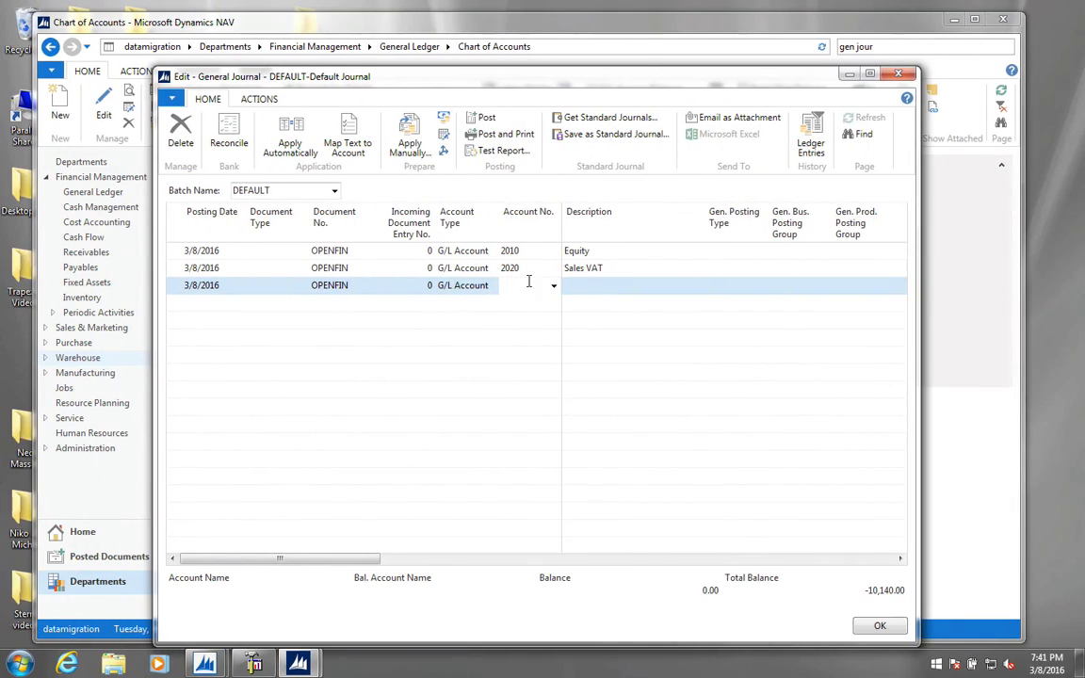
click(553, 289)
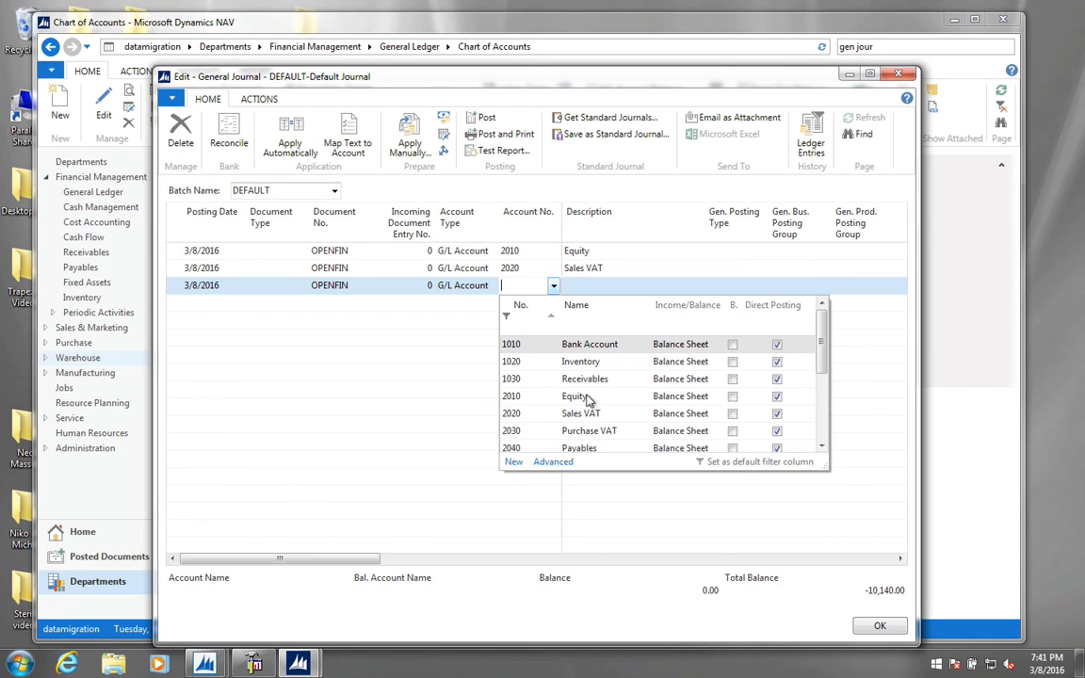
click(584, 430)
Set the Purchase VAT line's amount to 200 and consult the Word document's AFTER table
key(Tab)
key(Tab)
key(Tab)
key(Tab)
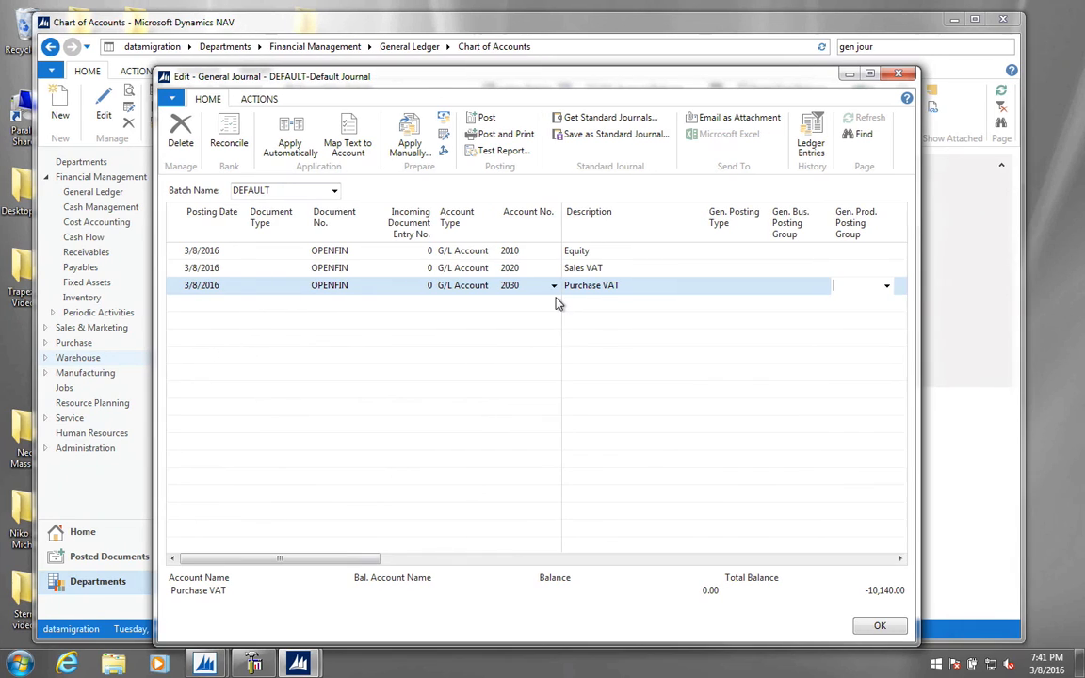
key(Tab)
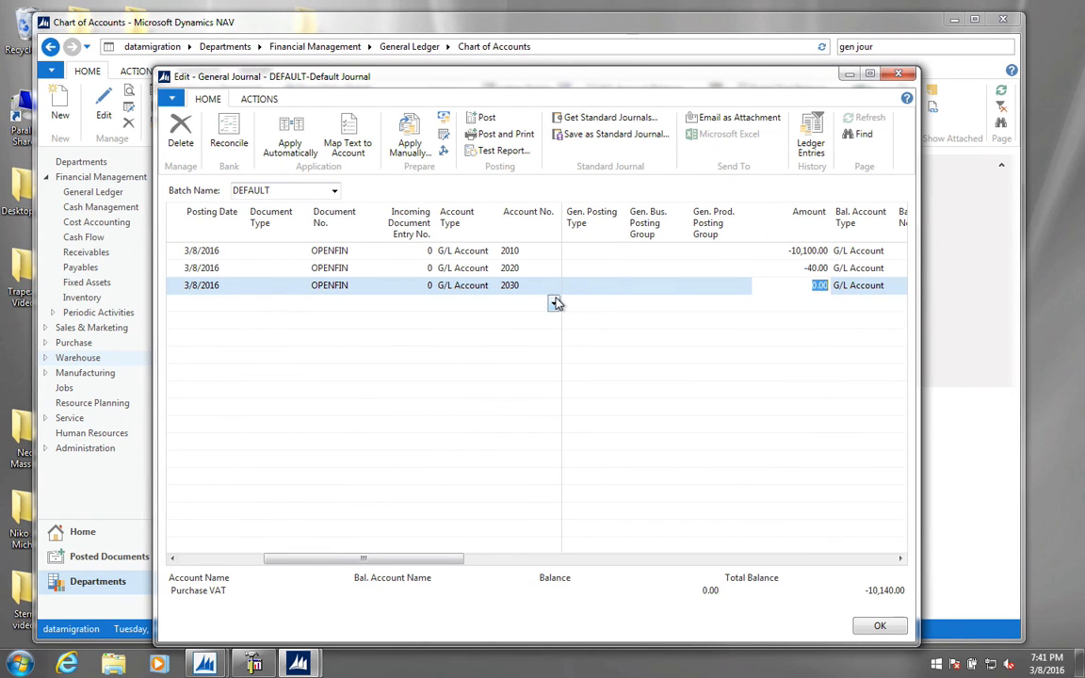
text(200)
key(Tab)
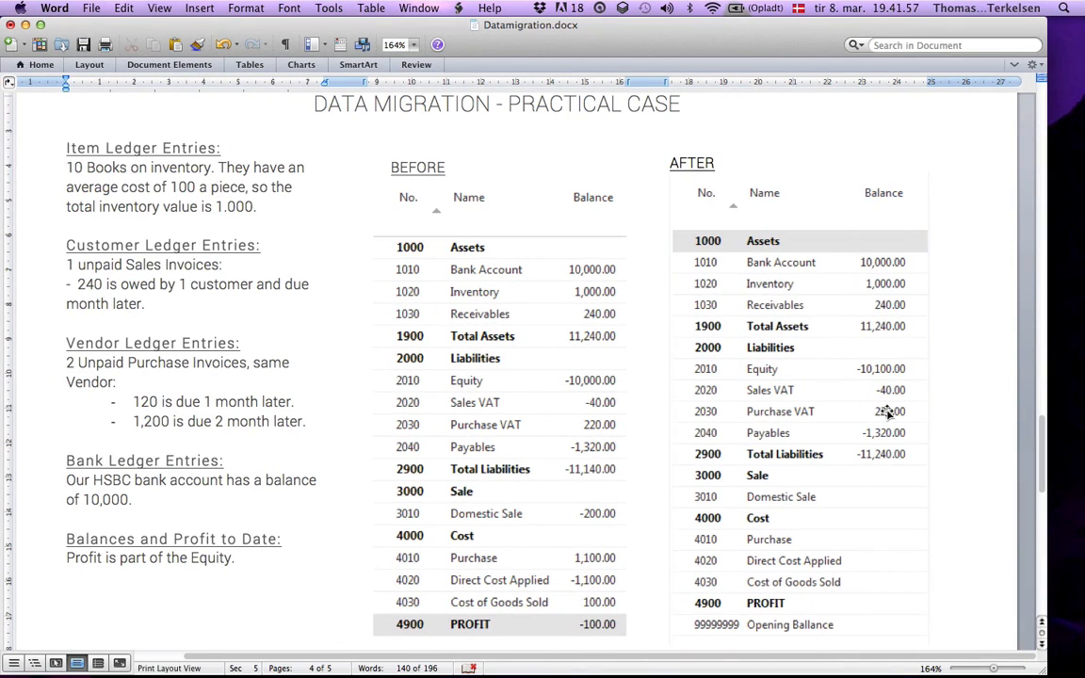
key(ctrl+Right)
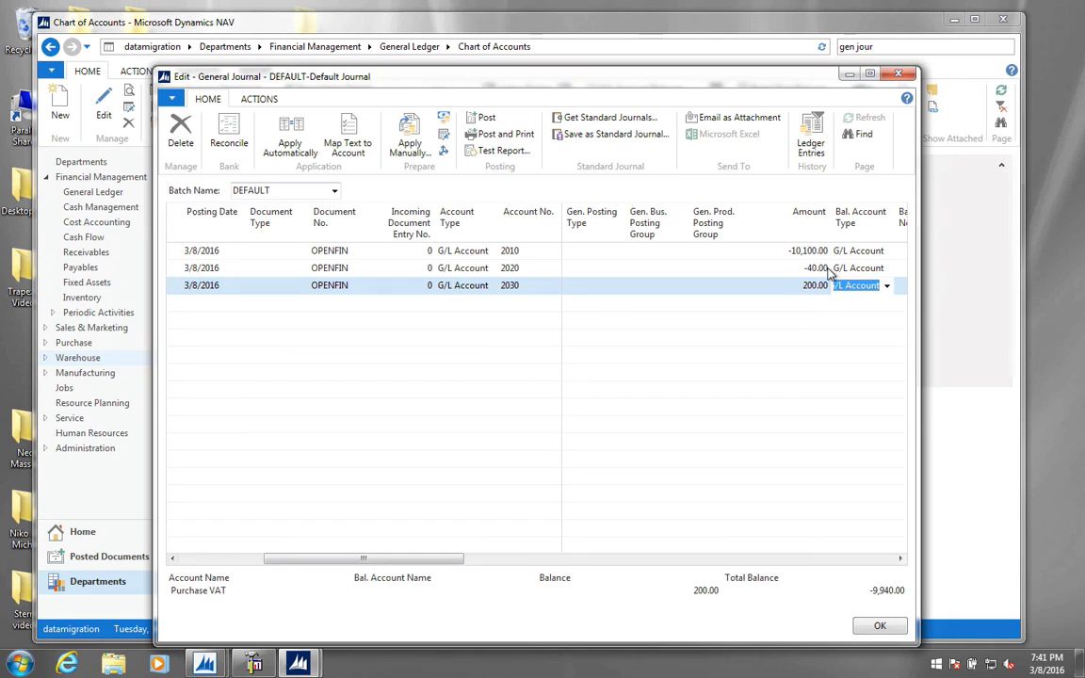
Add a fourth OPENFIN journal line for the Opening Balance Account 99999999
click(449, 302)
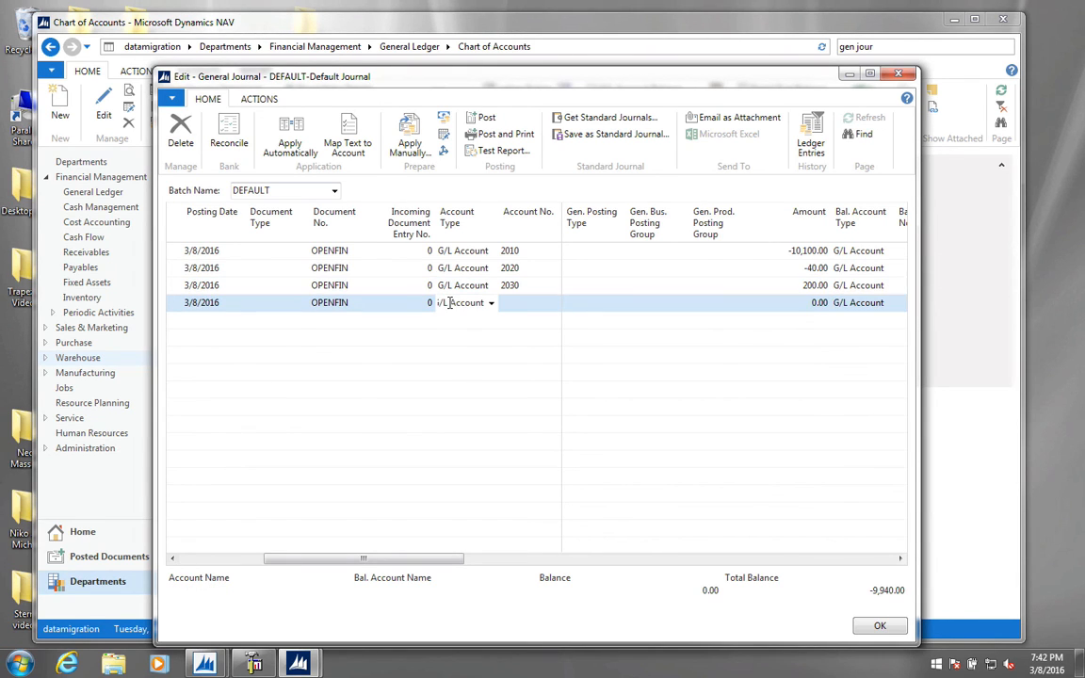
click(514, 309)
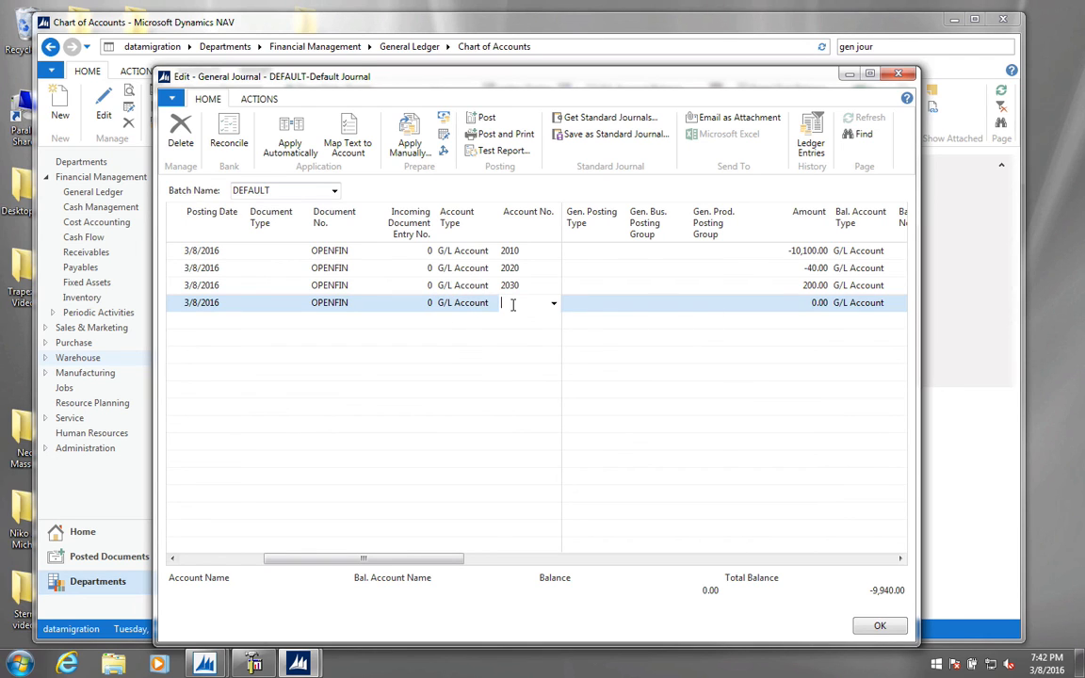
click(555, 304)
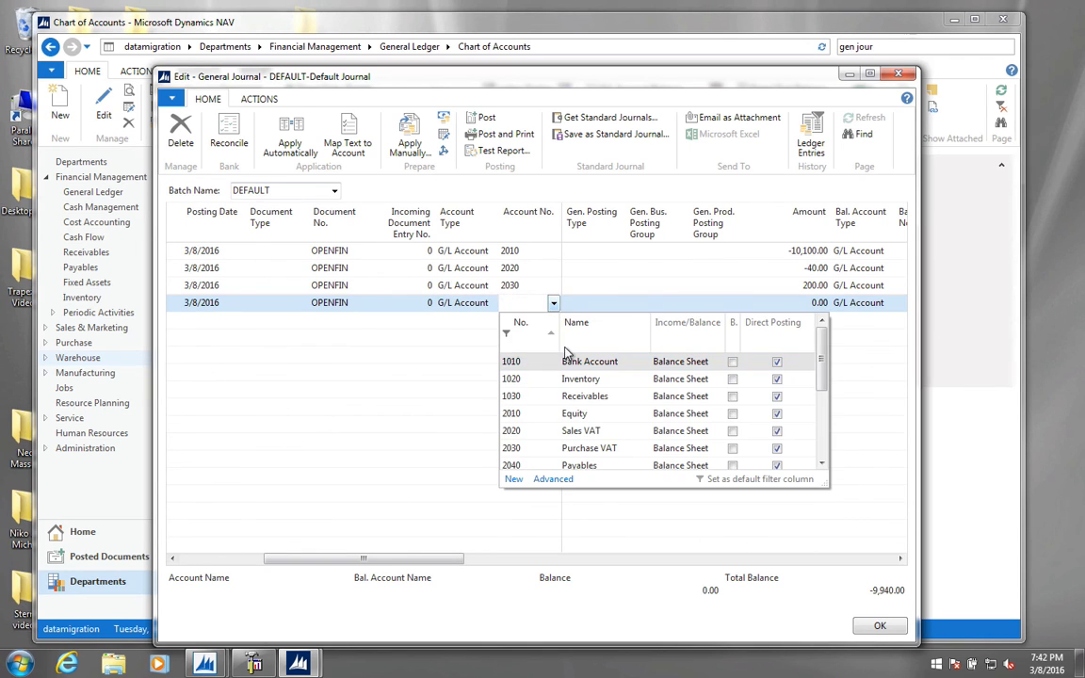
text(99999999)
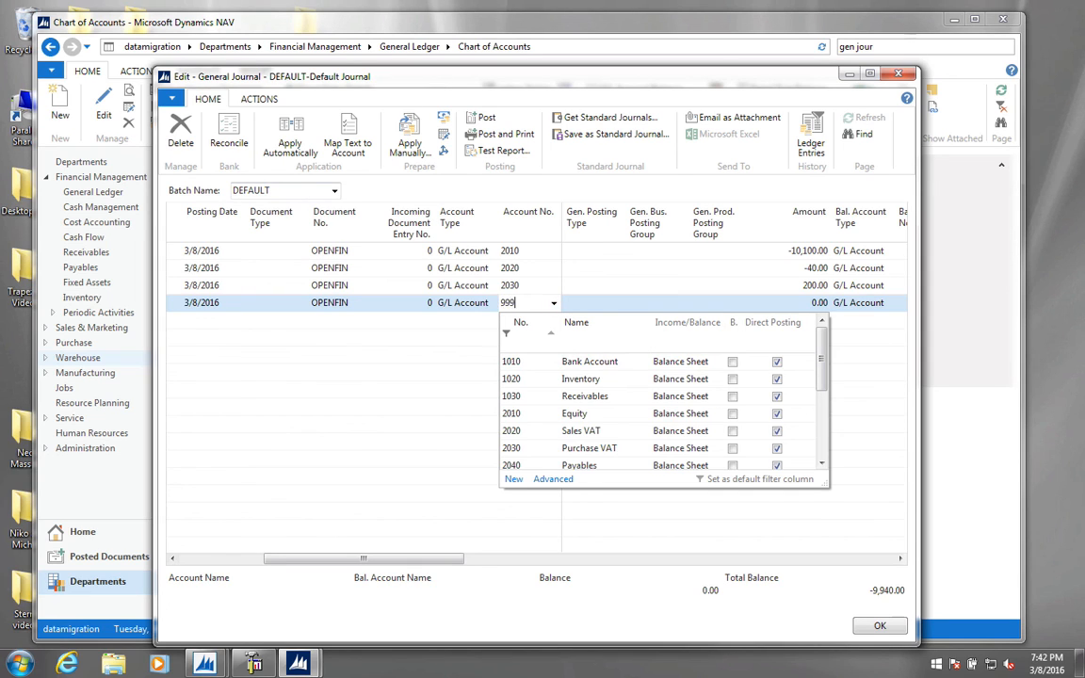
key(Tab)
Set the Opening Balance Account line's amount to 9,940 to offset the journal's total balance
key(Tab)
key(Tab)
key(Tab)
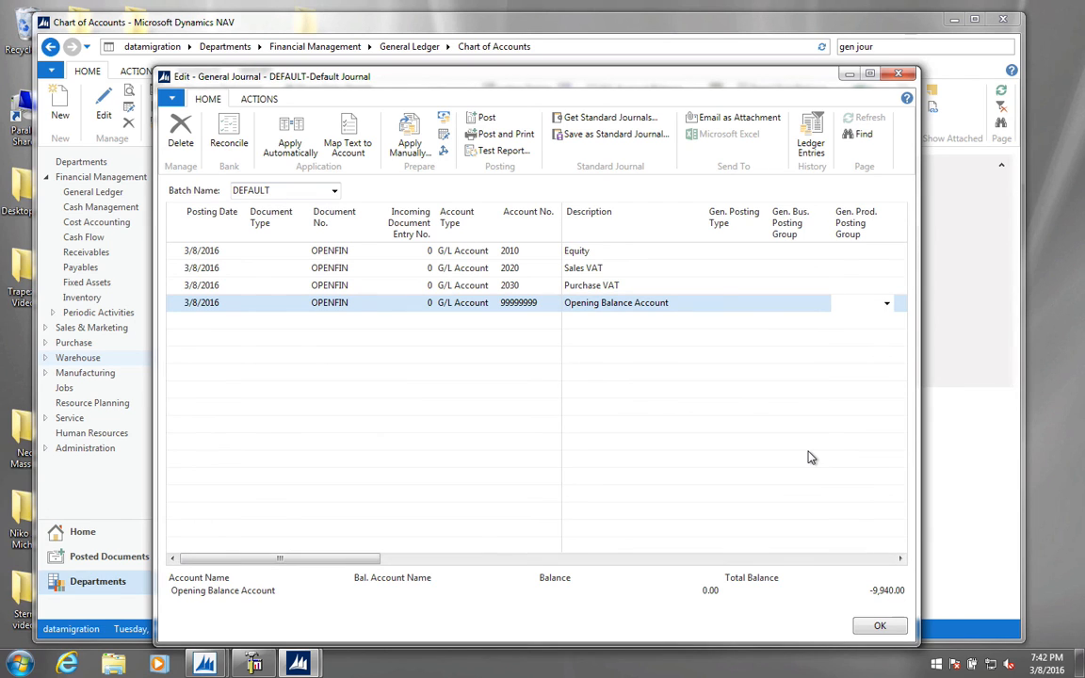
key(Tab)
text(9,)
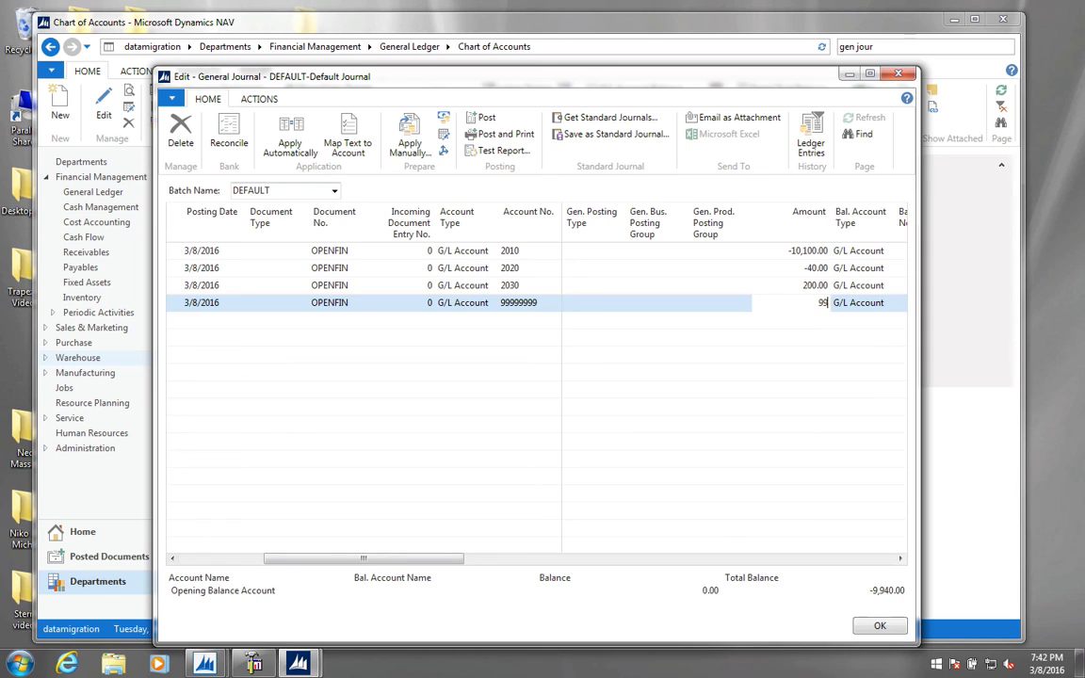
text(940)
key(Tab)
Review the four journal lines and the total balance, and move the journal window higher on the desktop
key(Up)
key(Up)
key(Up)
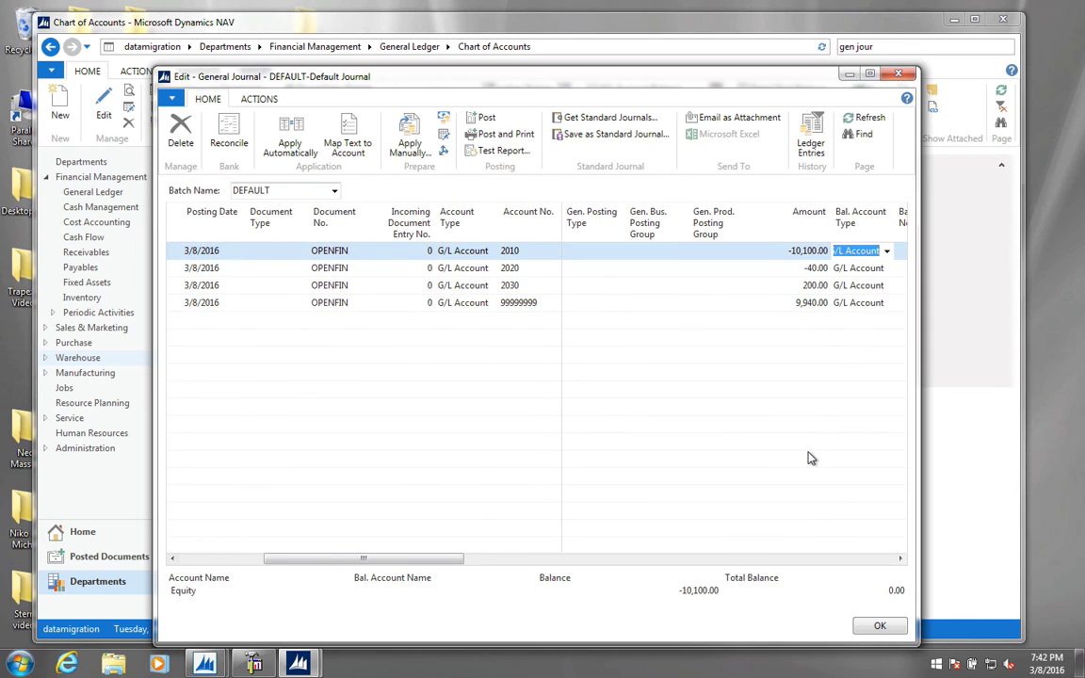
key(Down)
key(Down)
key(Down)
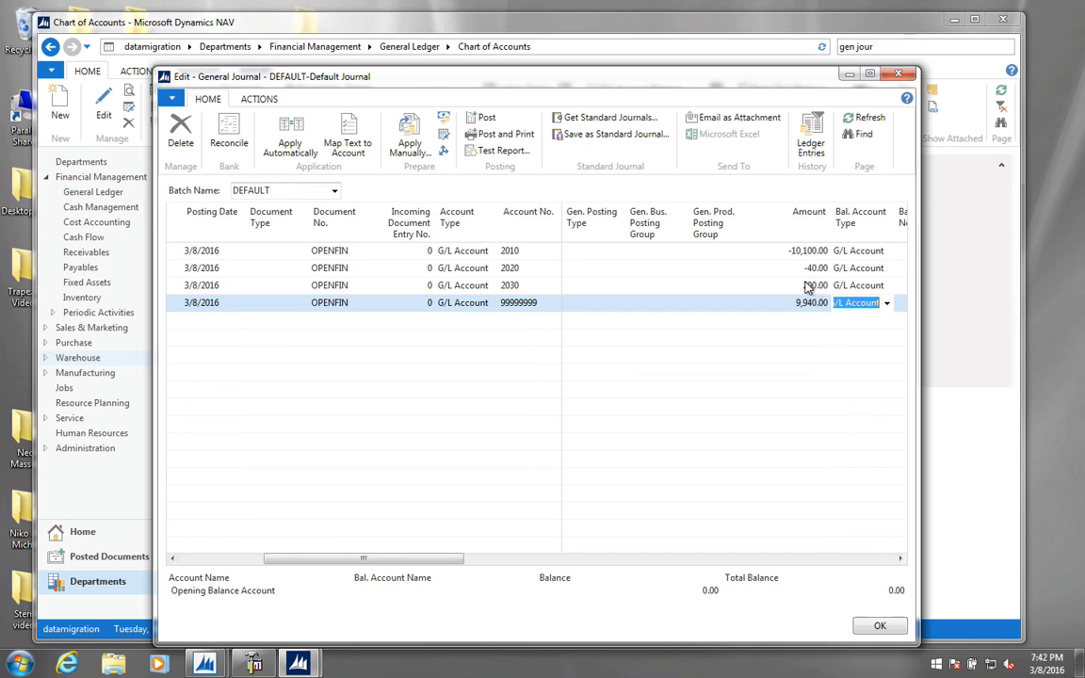
drag(633, 77, 620, 23)
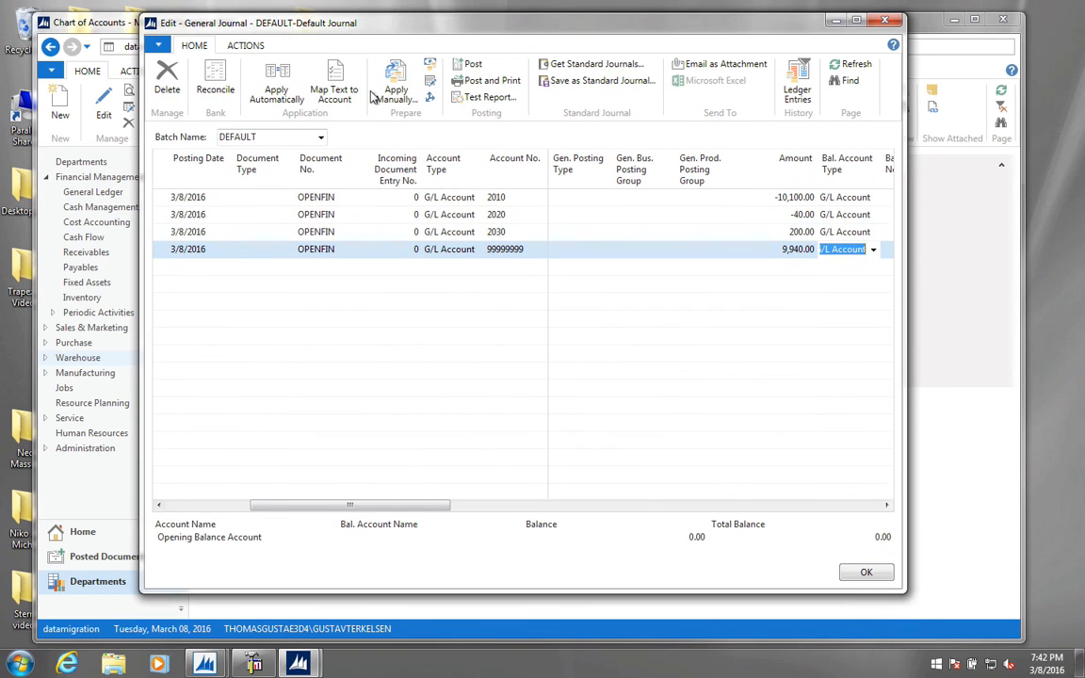
Post the four OPENFIN journal lines, confirm the posting, and close the General Journal
click(474, 66)
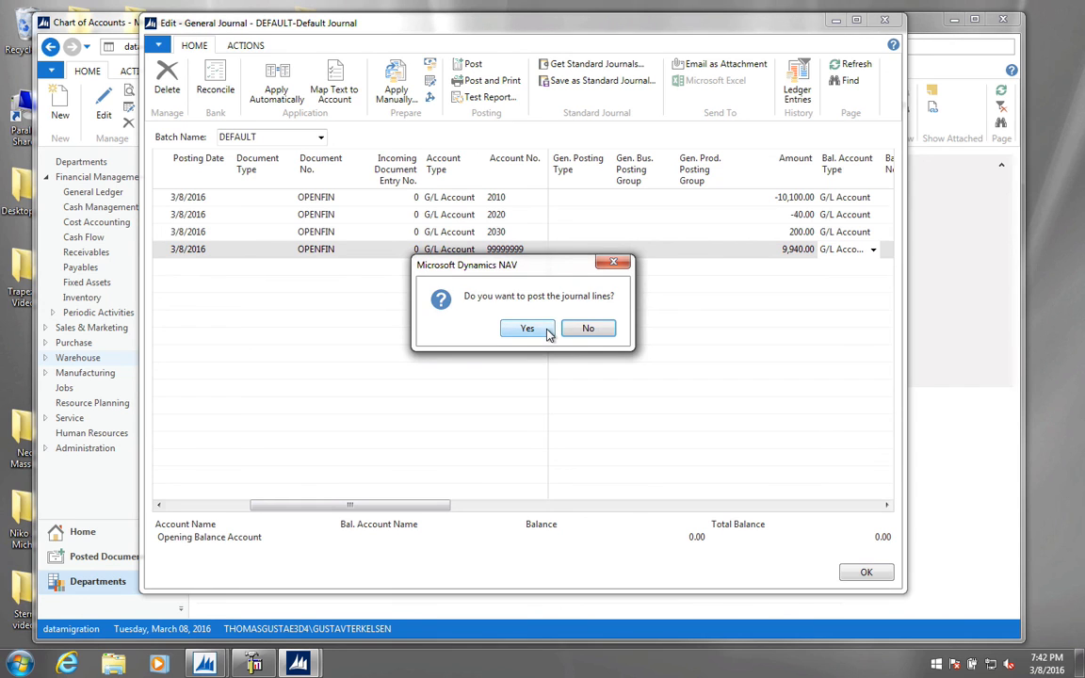
click(527, 329)
click(583, 333)
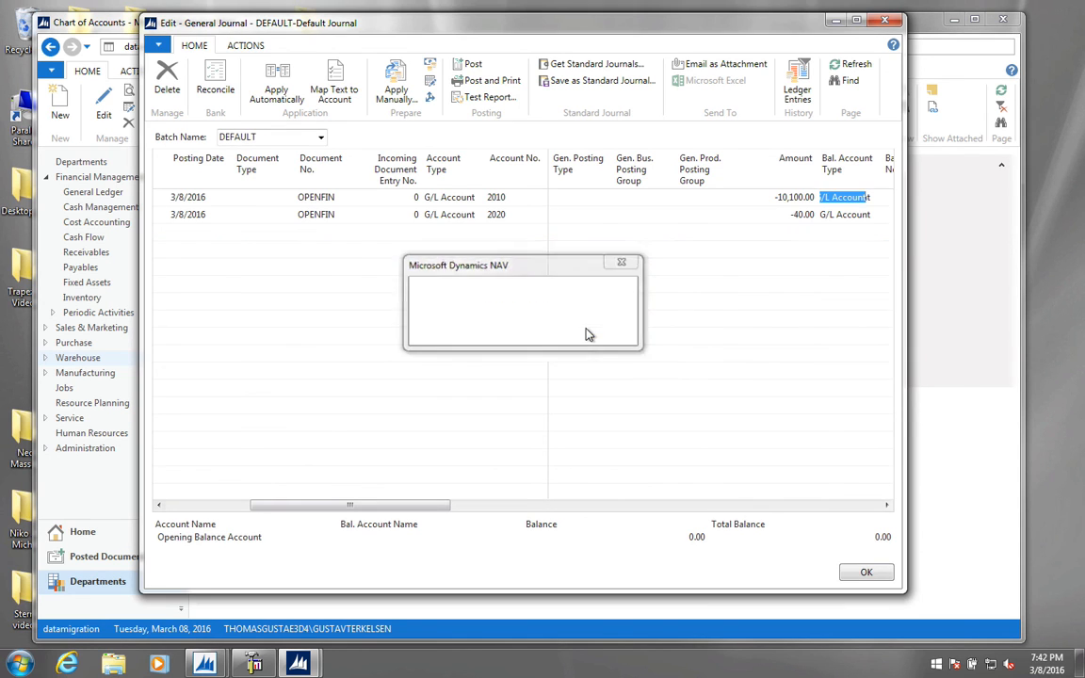
click(885, 20)
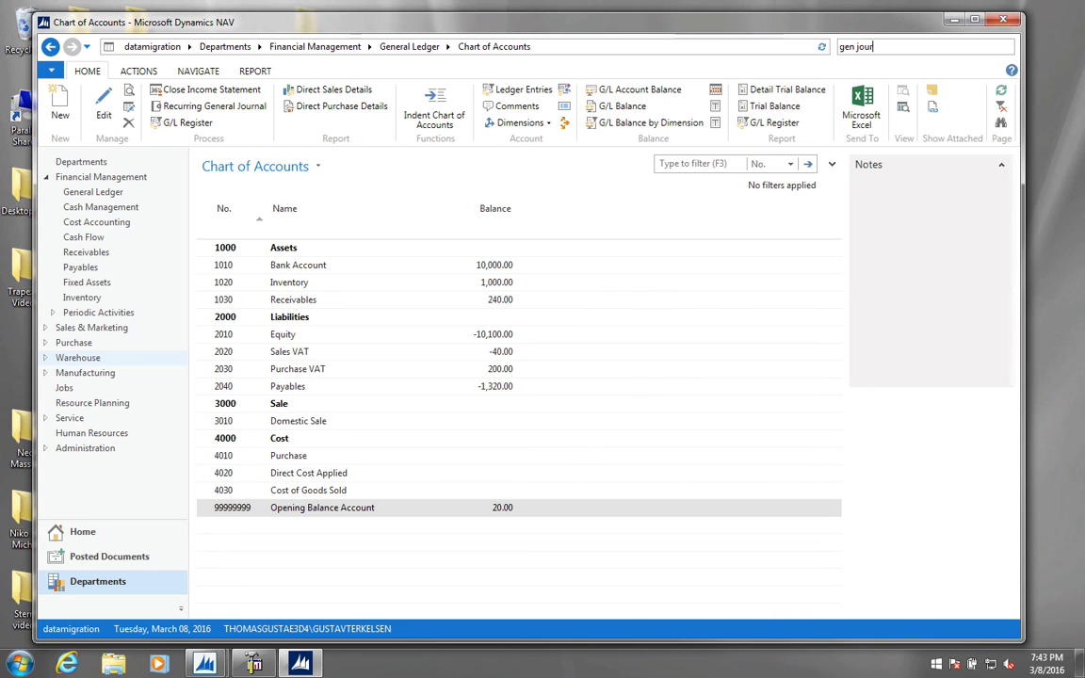
Find and reopen the General Journal and start a line dated 3/8/2016 with document number OPENFIN and account type G/L Account
click(707, 67)
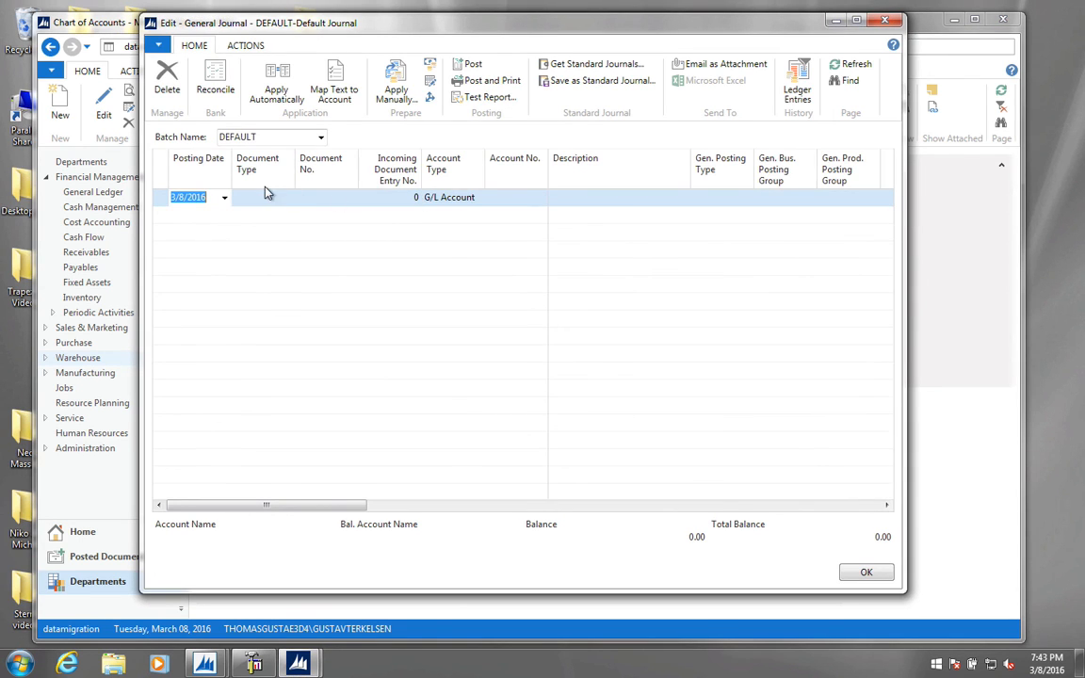
click(264, 193)
key(Tab)
text(open)
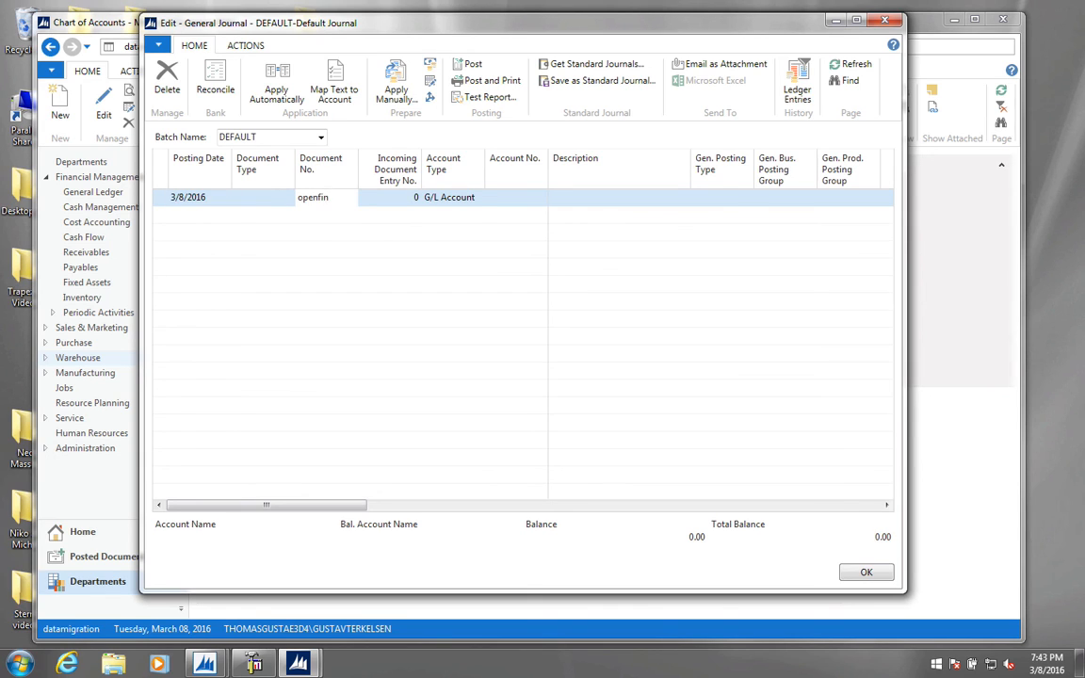
key(Tab)
key(Tab)
key(Tab)
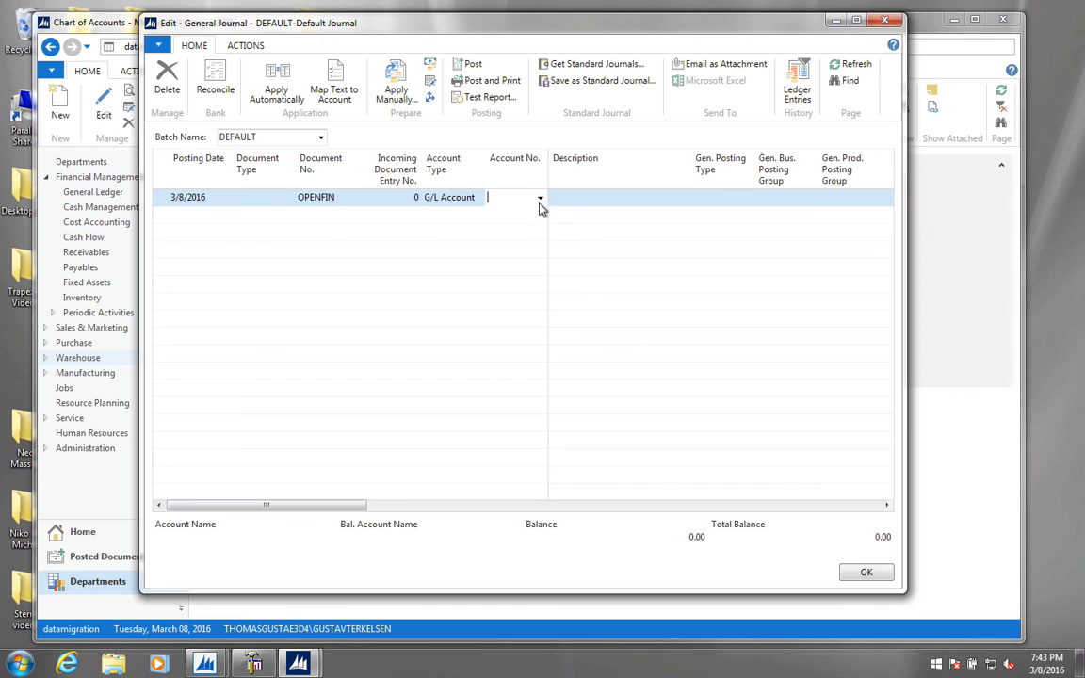
click(541, 198)
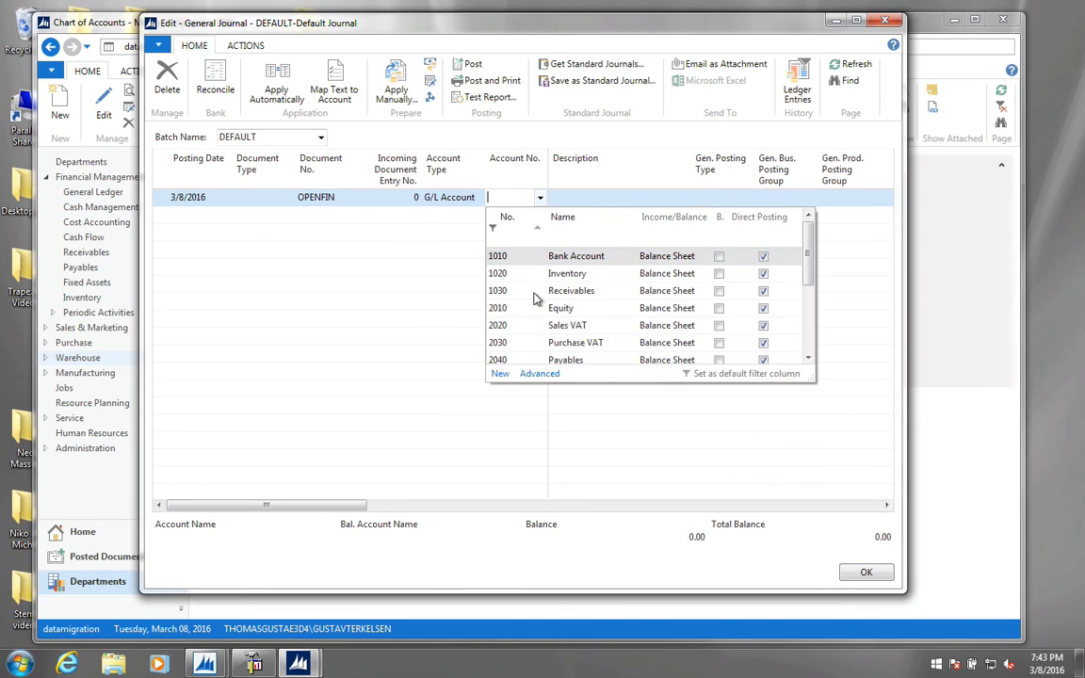
click(515, 330)
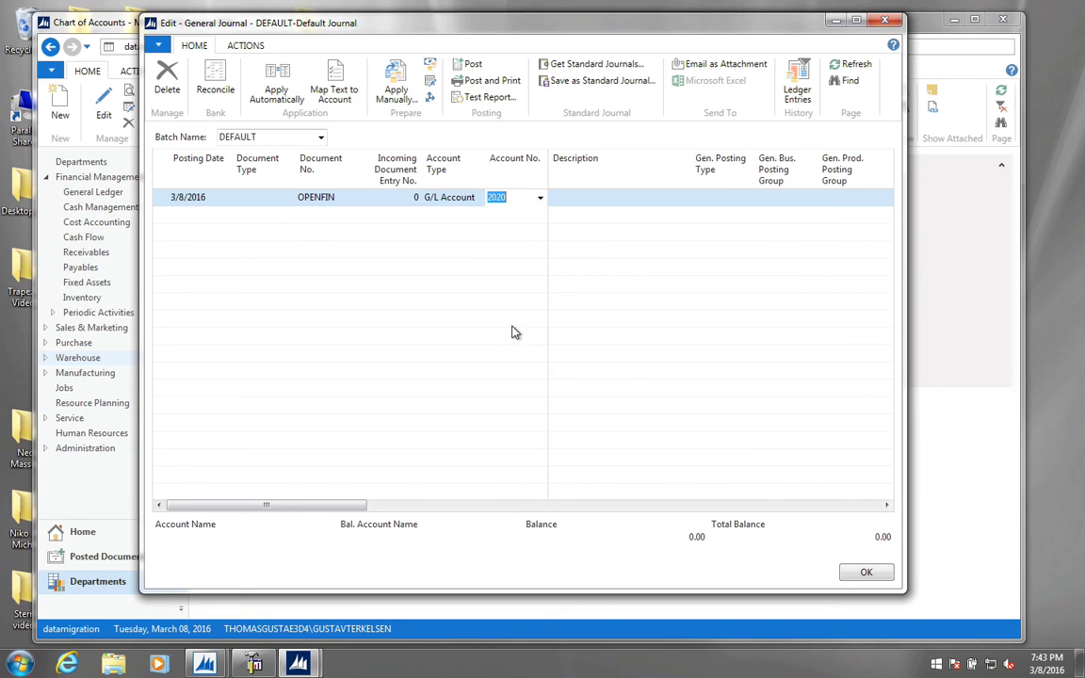
key(Tab)
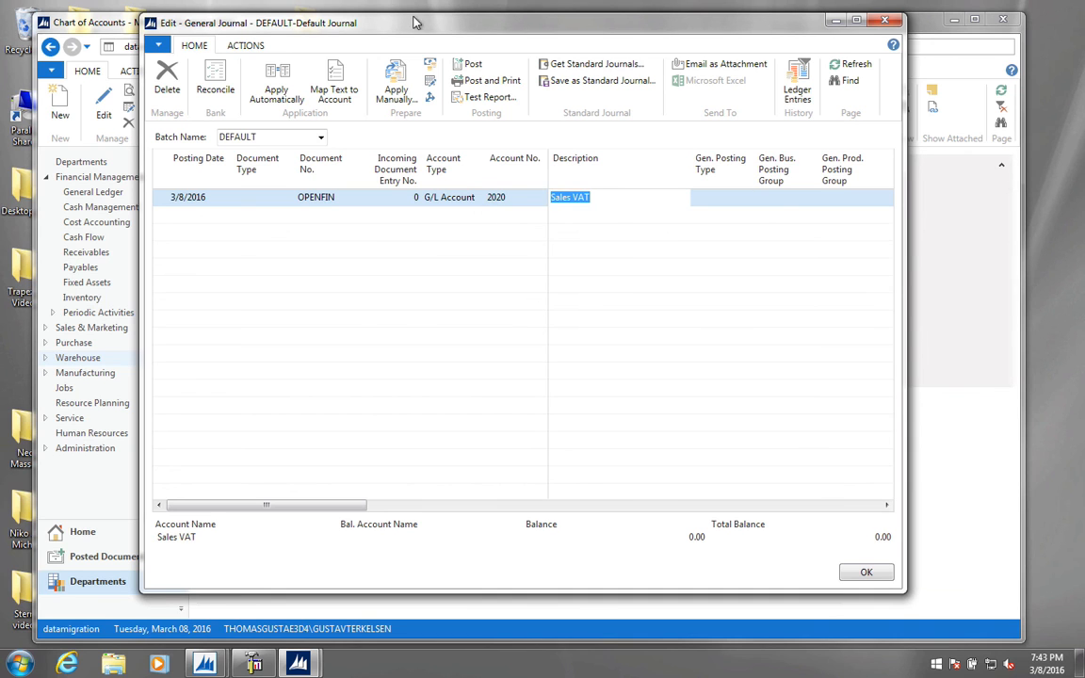
Set the OPENFIN journal line's account number to 2030, Purchase VAT
drag(421, 34, 496, 73)
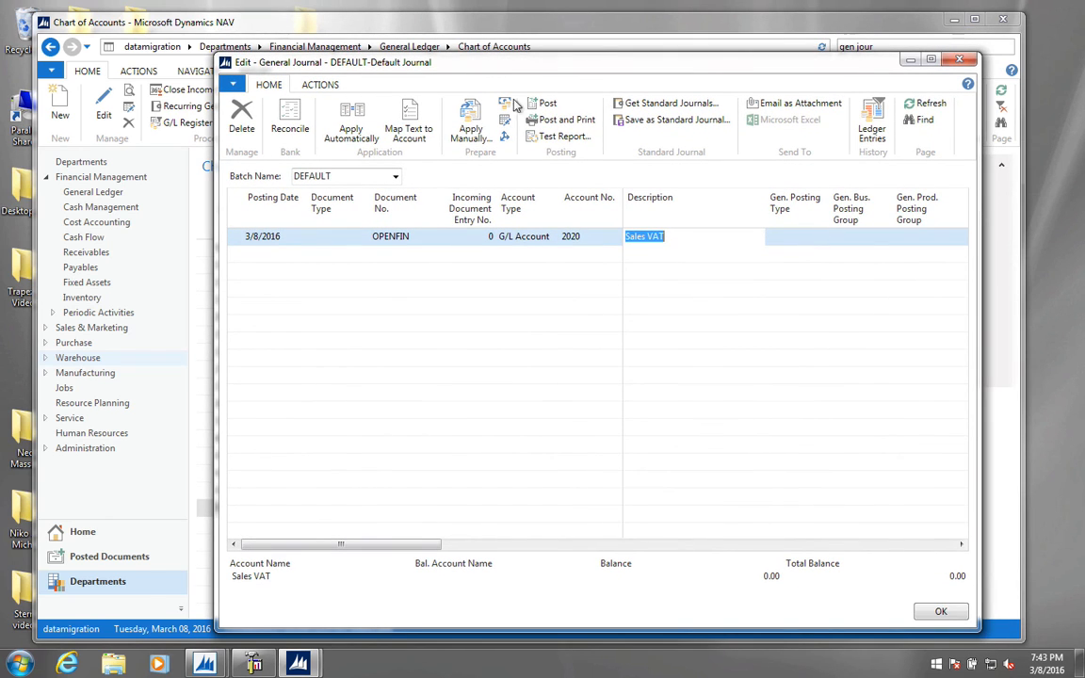
click(612, 238)
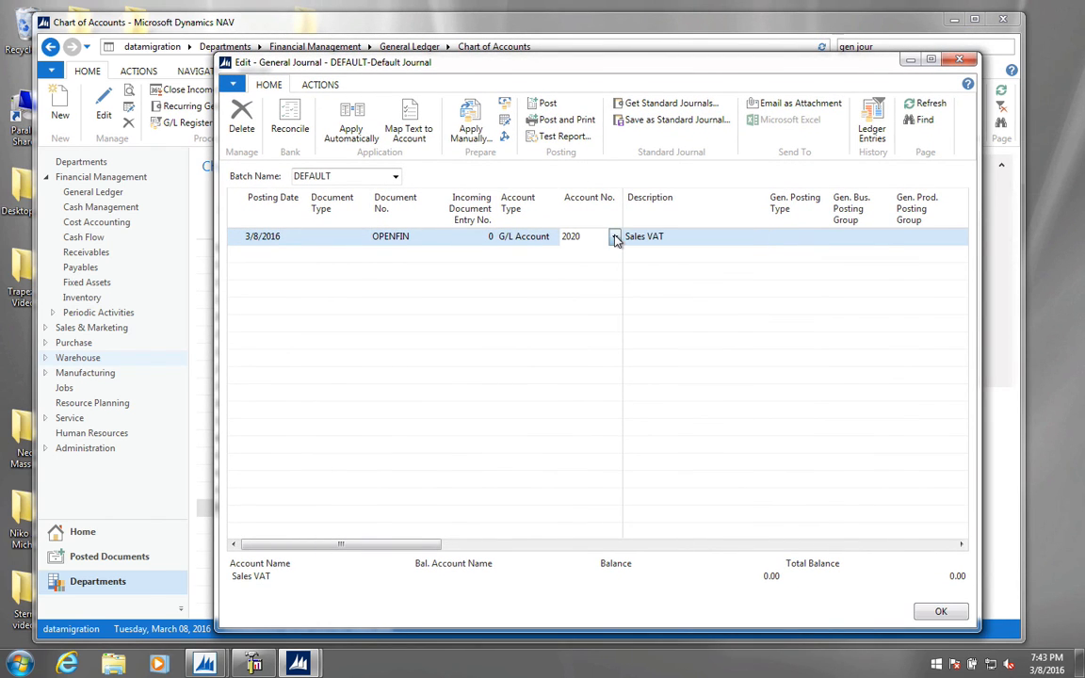
click(614, 238)
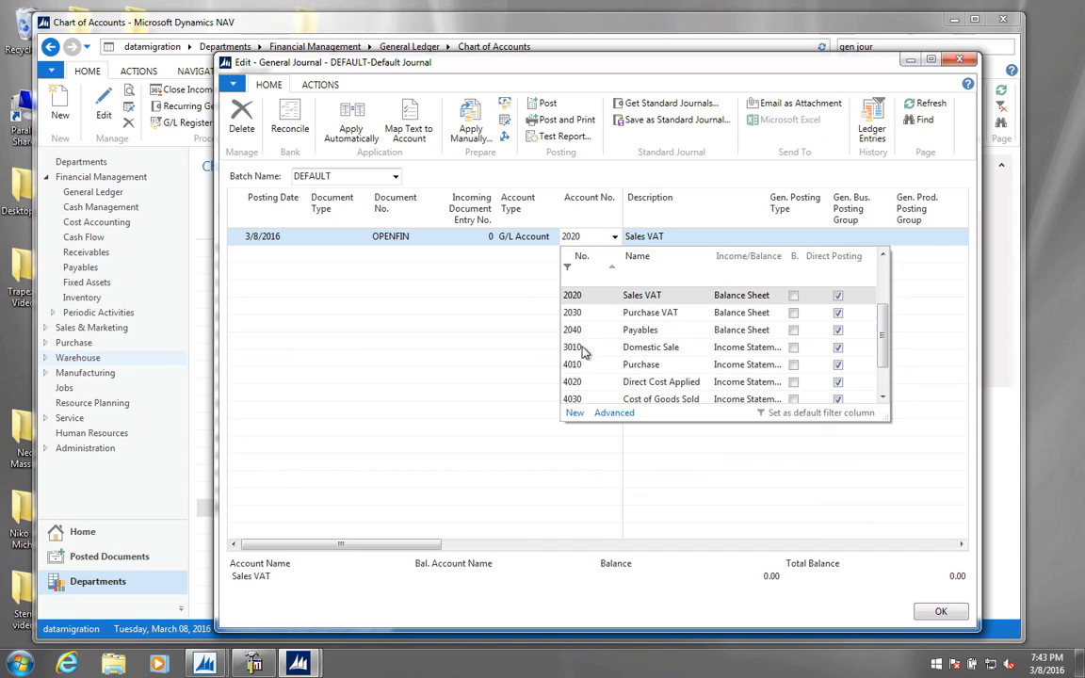
click(621, 312)
Set the Purchase VAT line's amount to 20 and its balancing account number to 99999999
key(Tab)
key(Tab)
key(Tab)
key(Tab)
key(Tab)
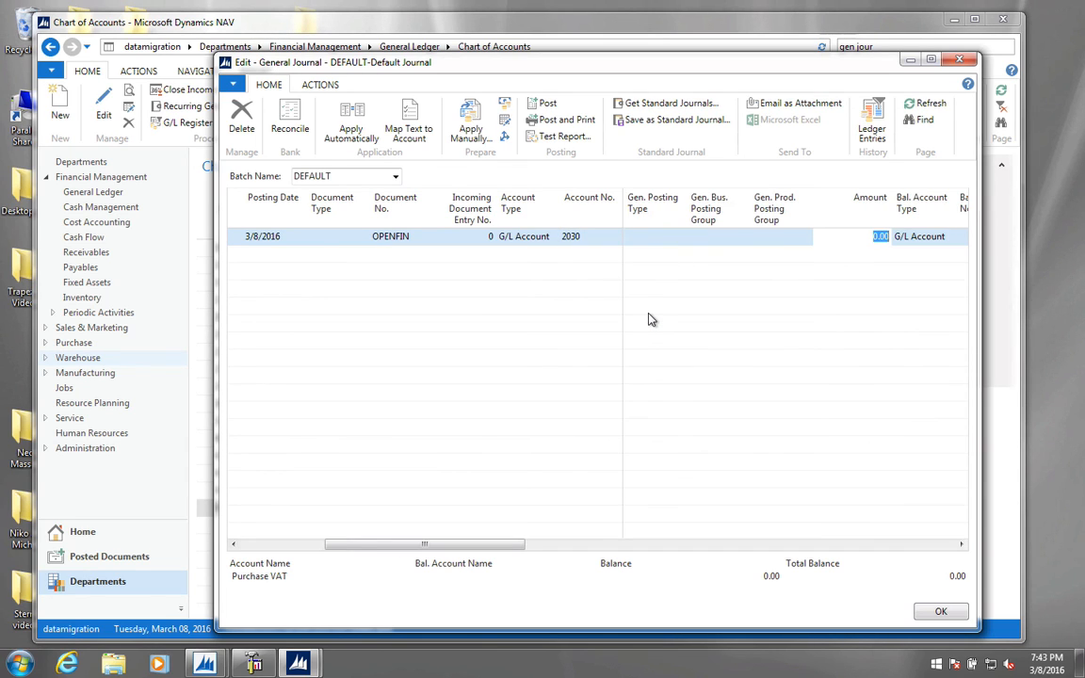
key(Tab)
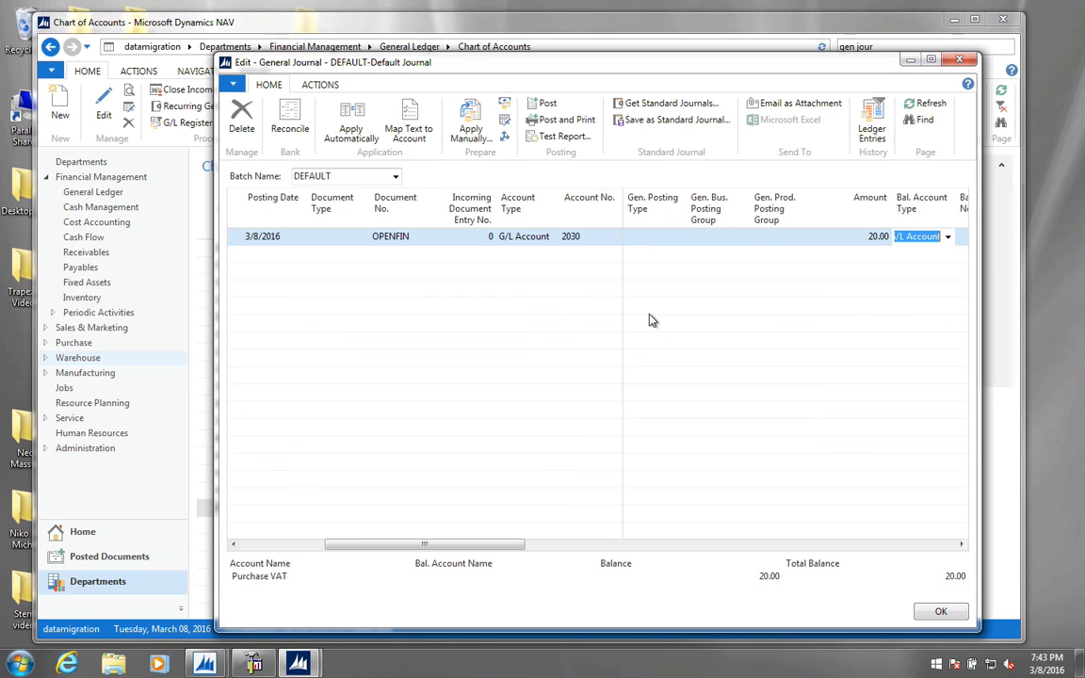
key(Tab)
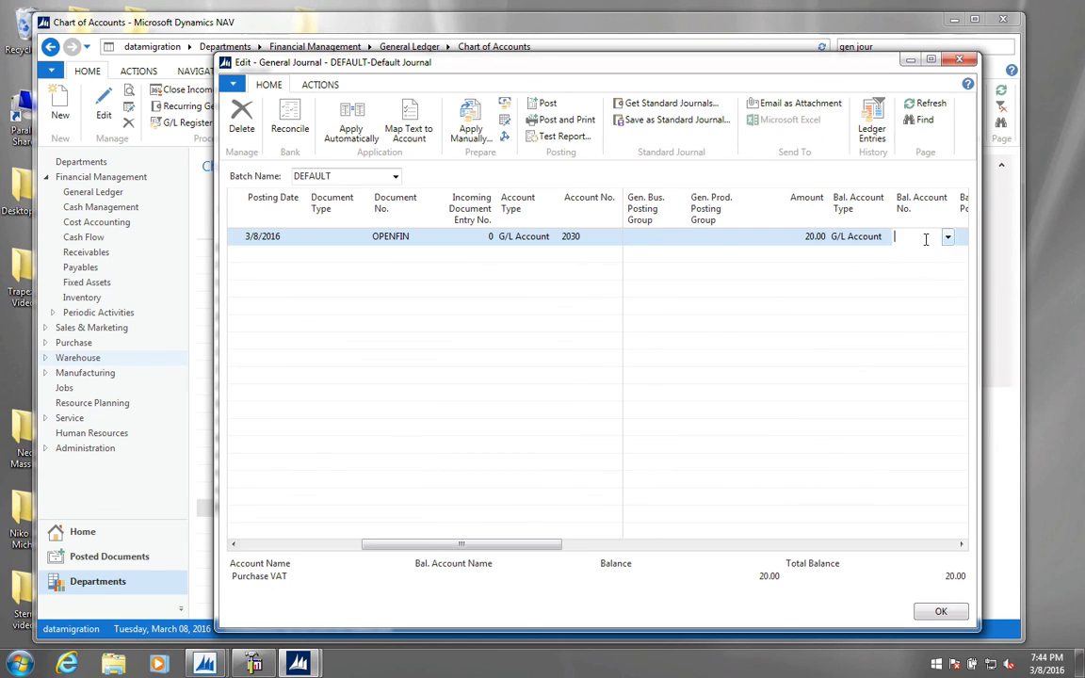
text(99999999)
key(Tab)
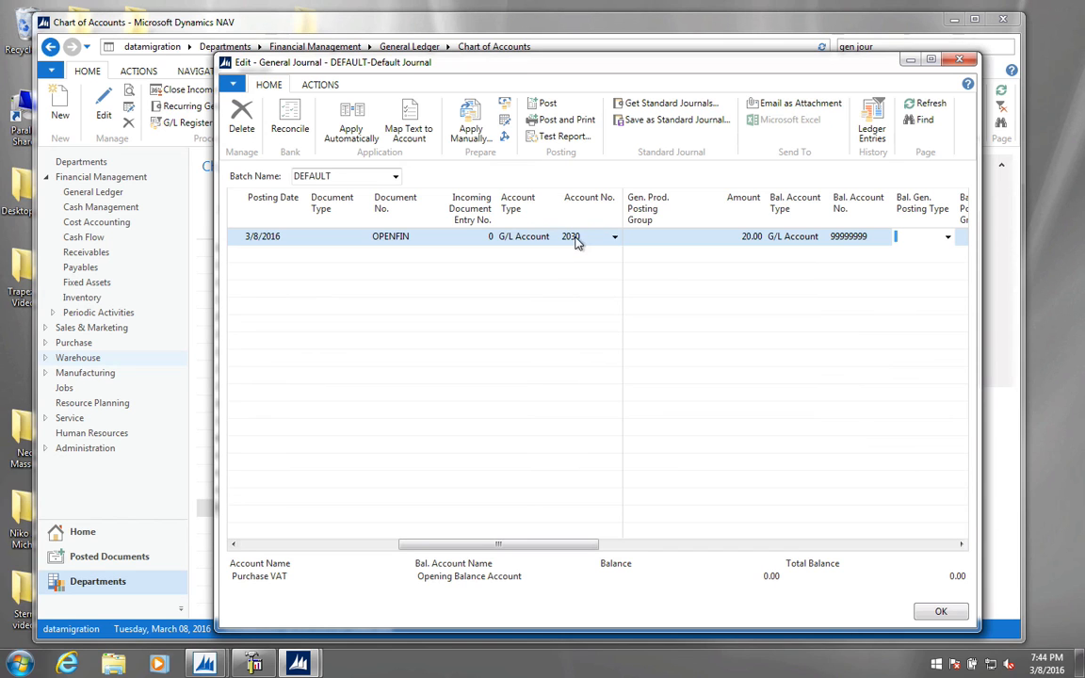
Shift the journal window aside to check the Purchase VAT and Opening Balance Account balances in the Chart of Accounts, and bring the journal back
drag(471, 66, 734, 445)
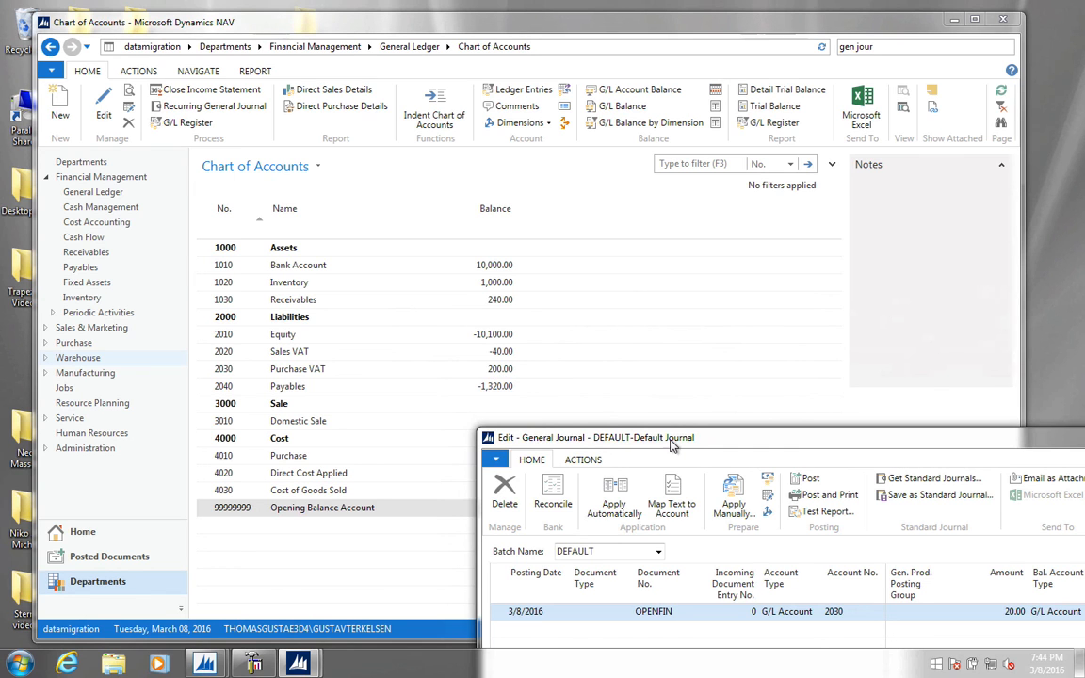
drag(671, 445, 374, 115)
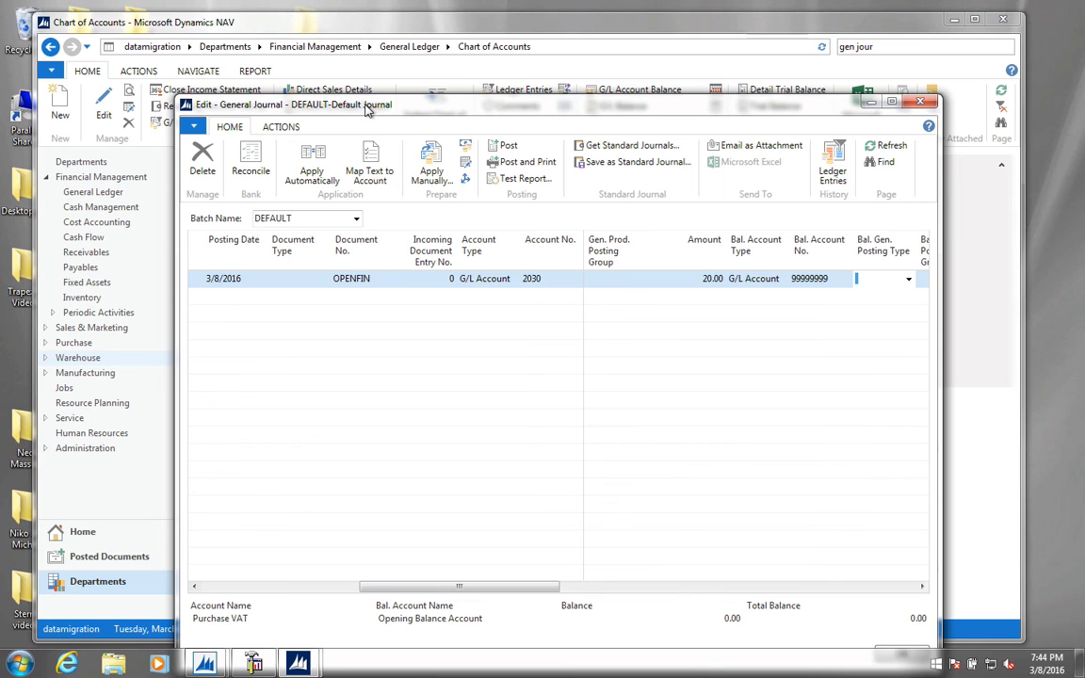
drag(369, 112, 616, 113)
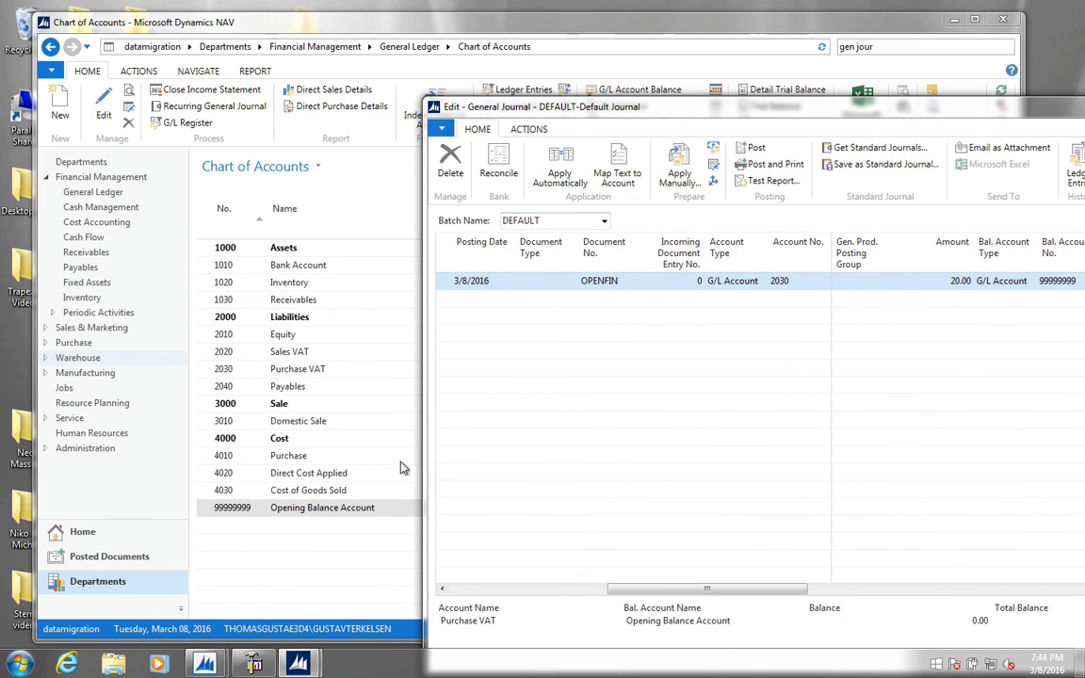
click(371, 510)
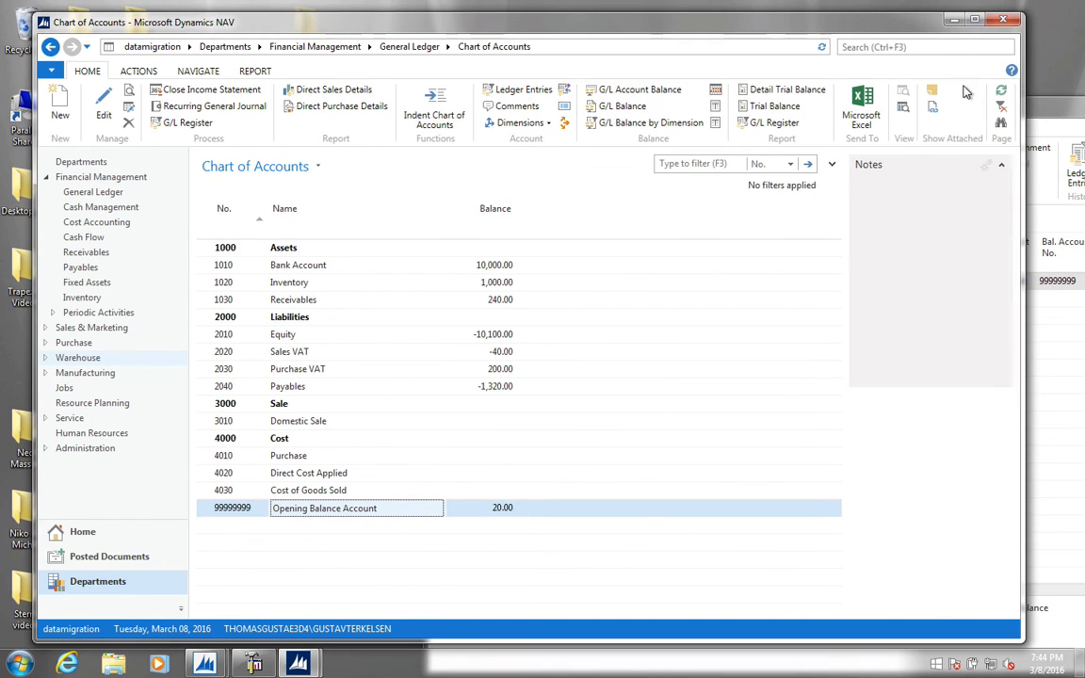
drag(1049, 115, 772, 50)
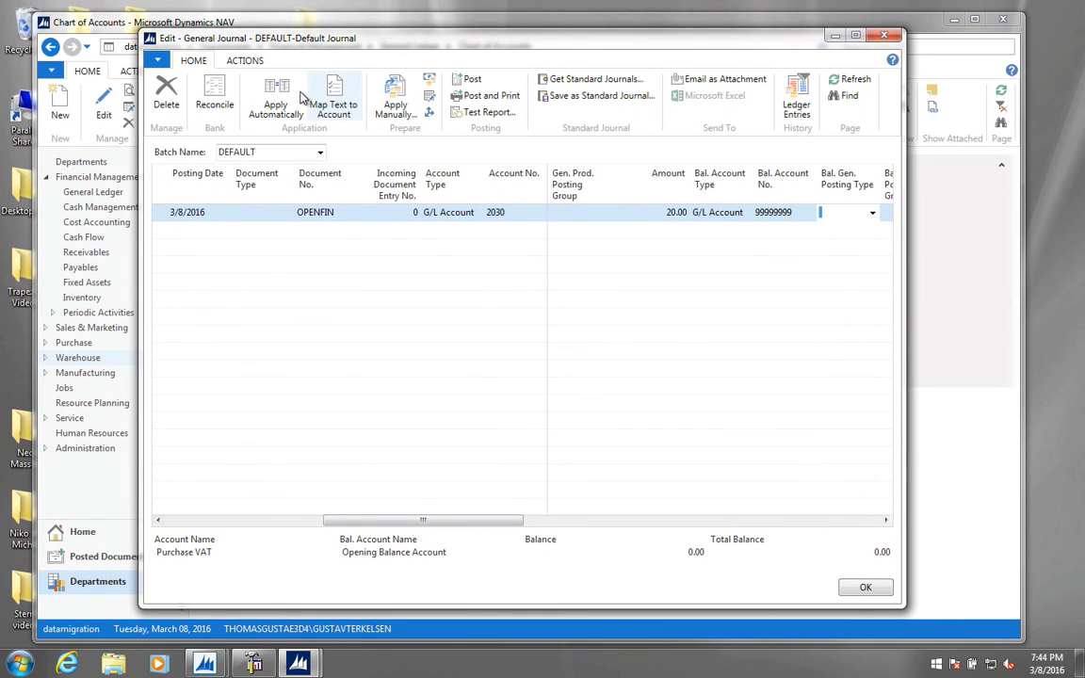
Post the Purchase VAT correction line, confirm the posting, and close the General Journal
click(468, 79)
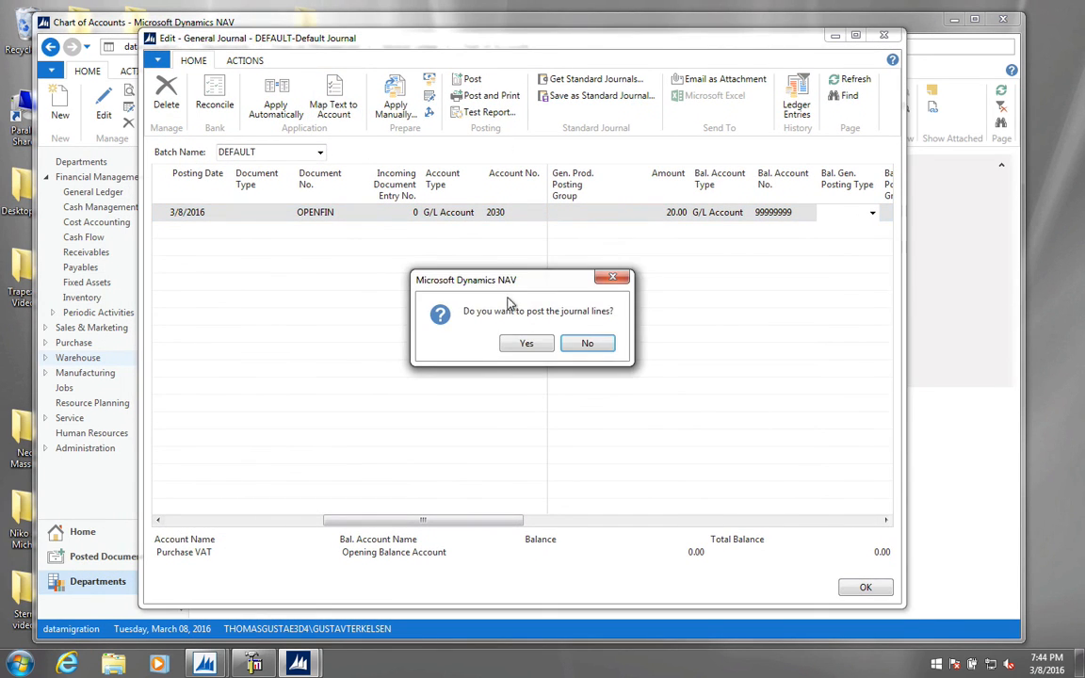
click(526, 343)
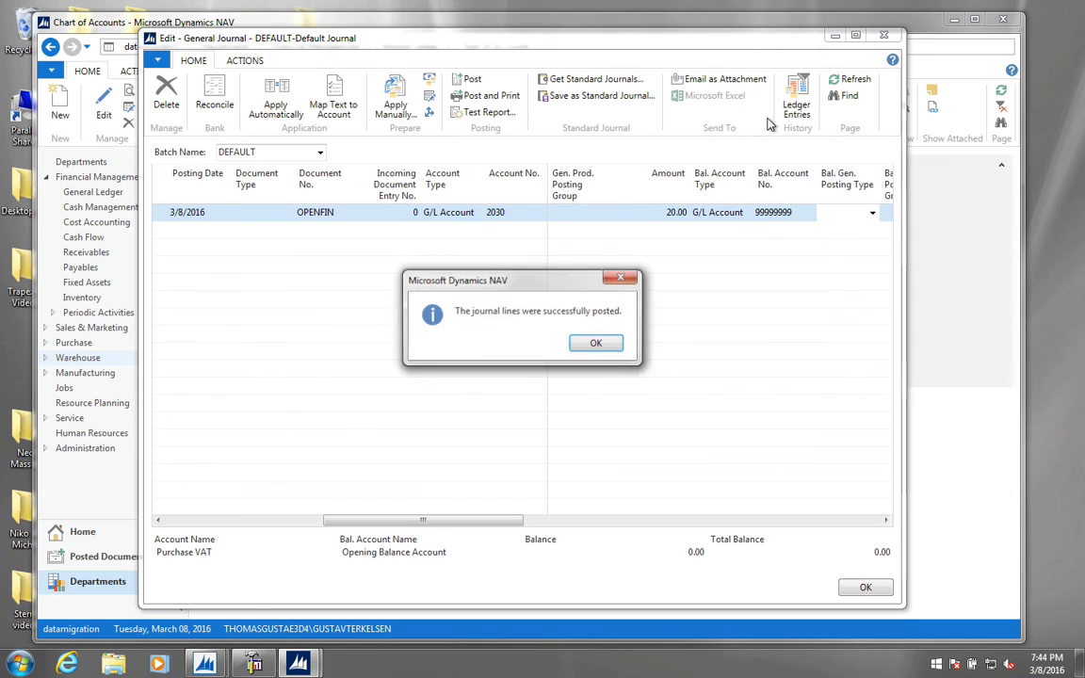
click(614, 344)
click(879, 41)
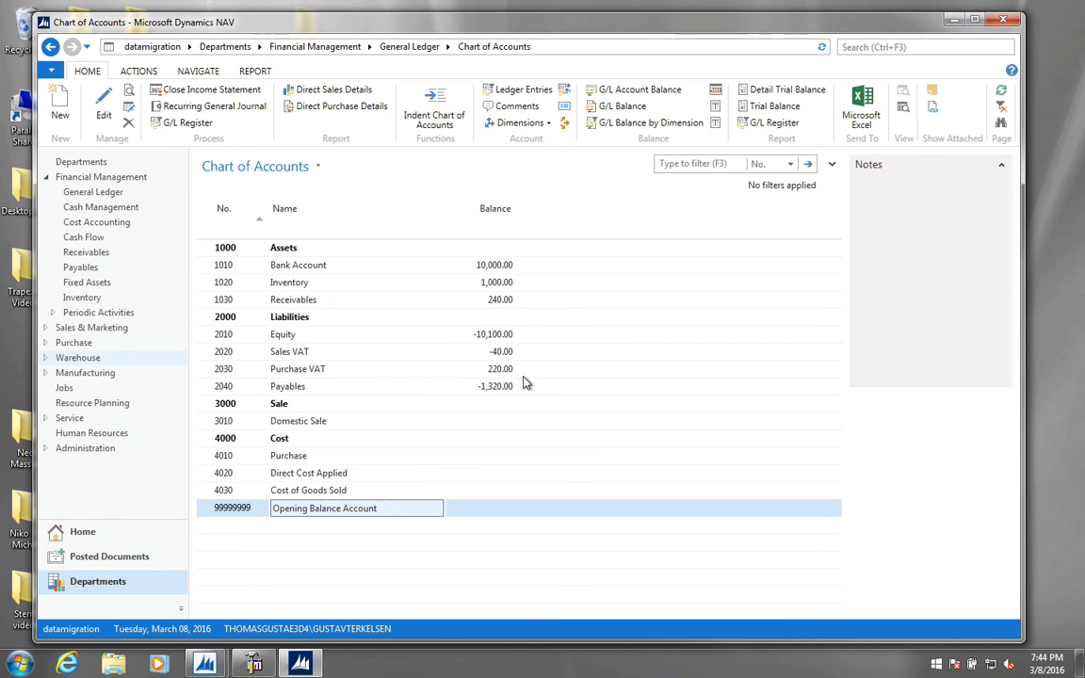
Compare the Chart of Accounts balances with the AFTER table in the Word document, particularly Purchase VAT
key(ctrl+Left)
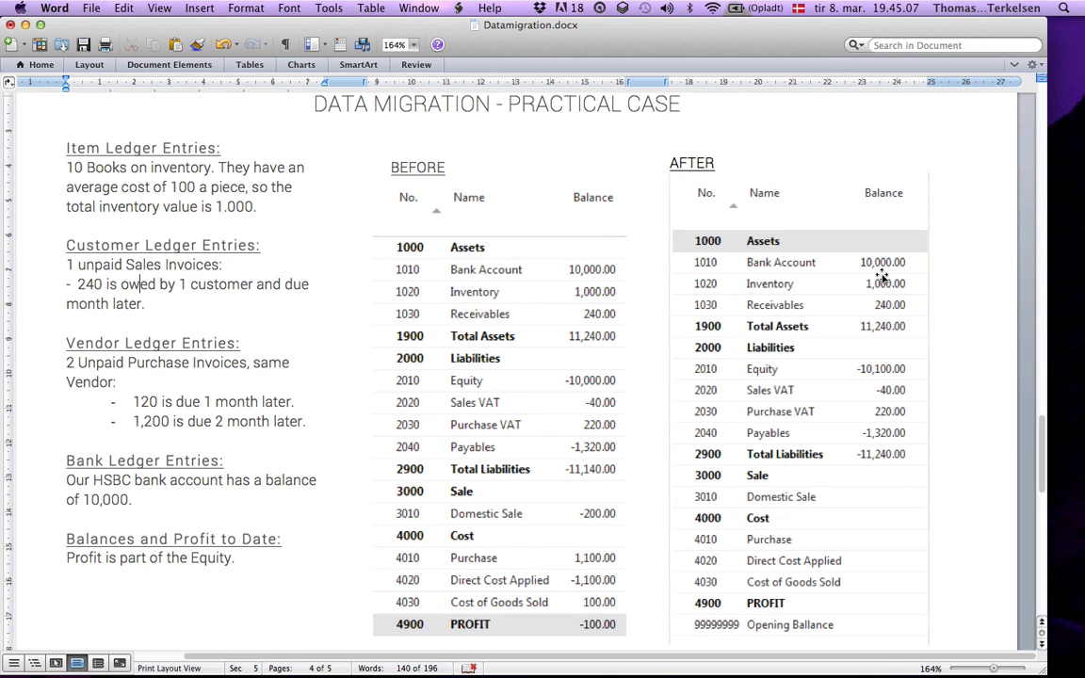
click(857, 410)
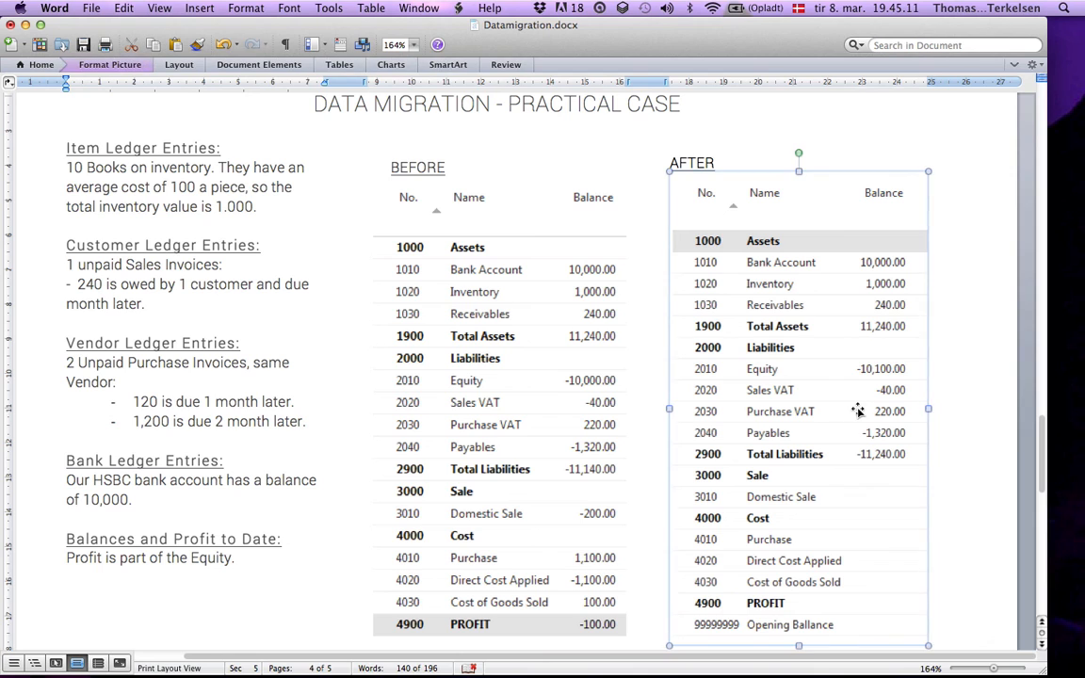
key(ctrl+Right)
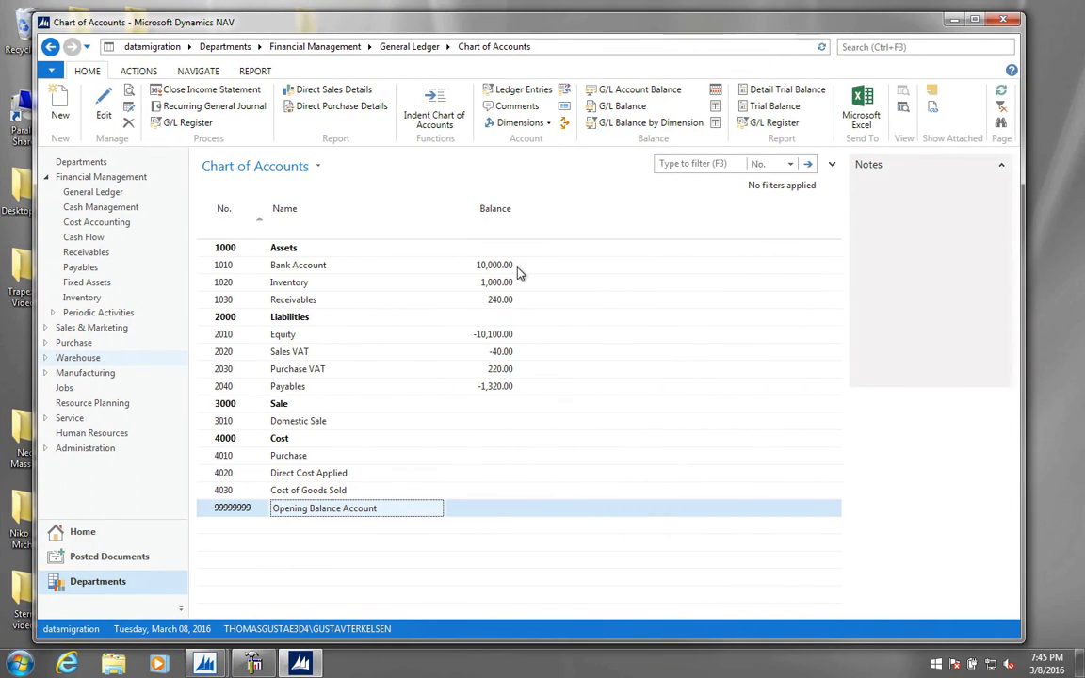